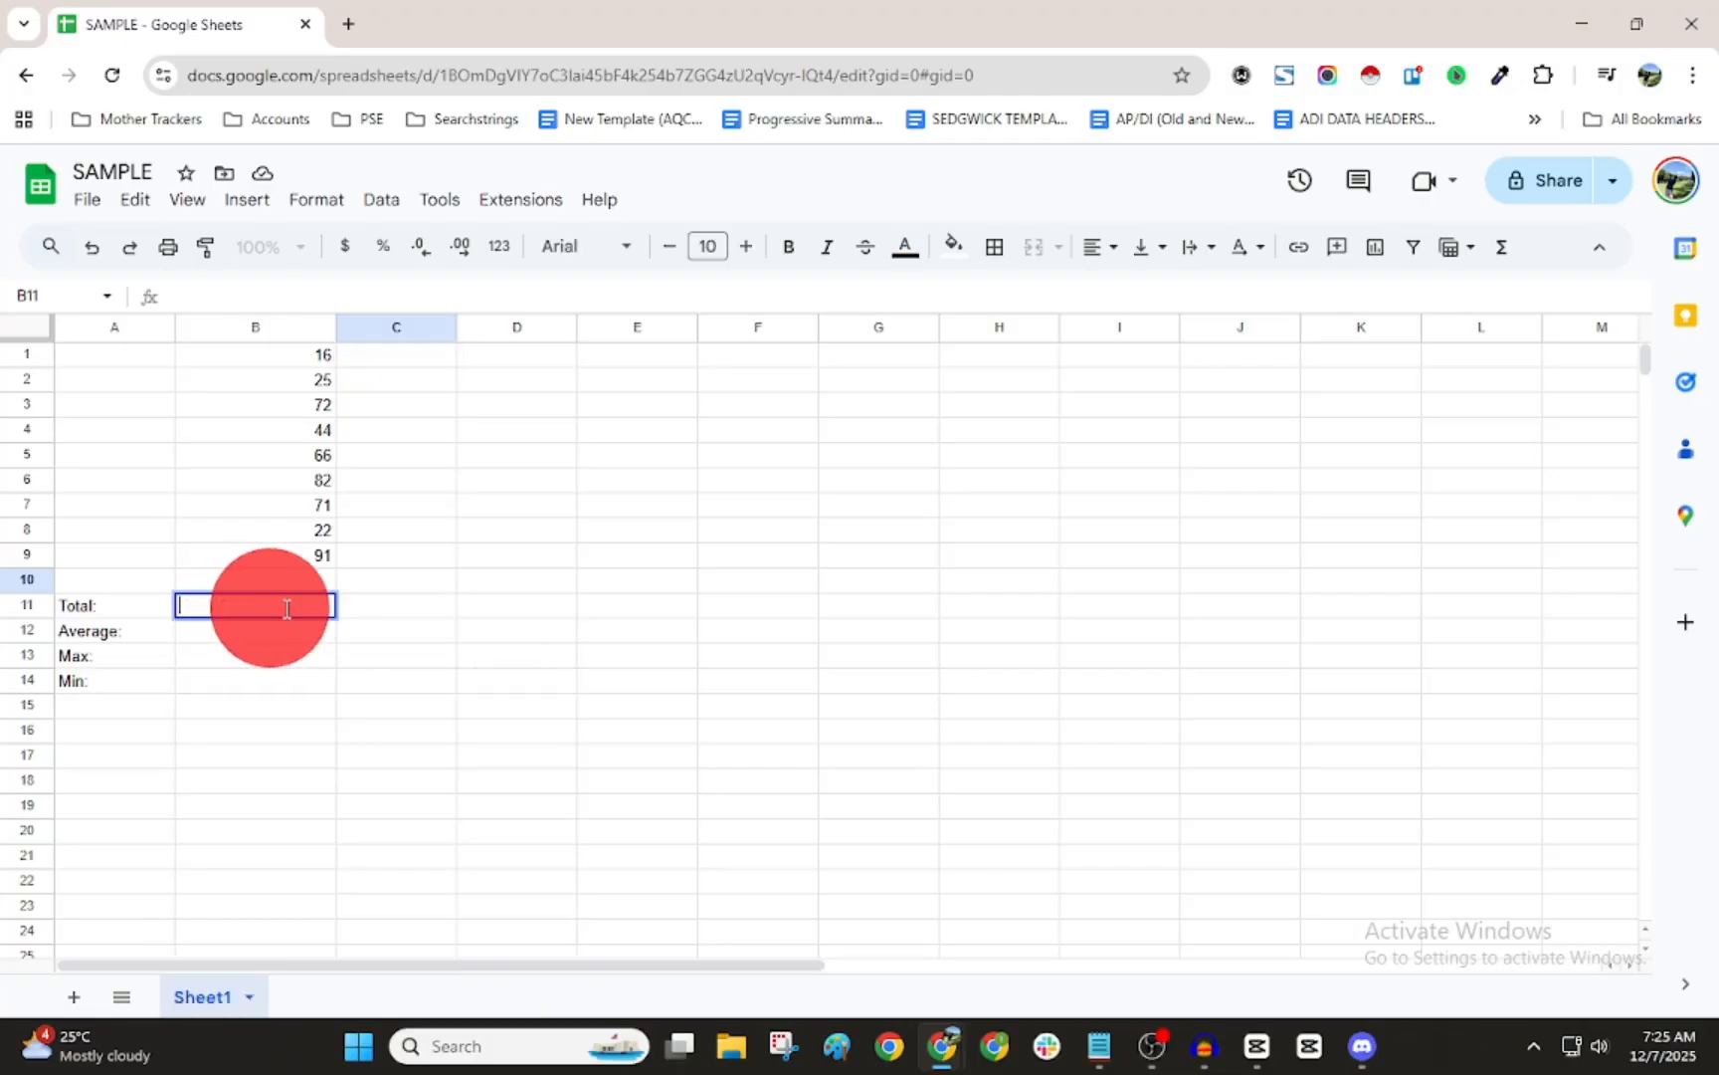
Look through the numbers in cells B1 to B9 one by one
click(280, 361)
click(273, 383)
click(271, 408)
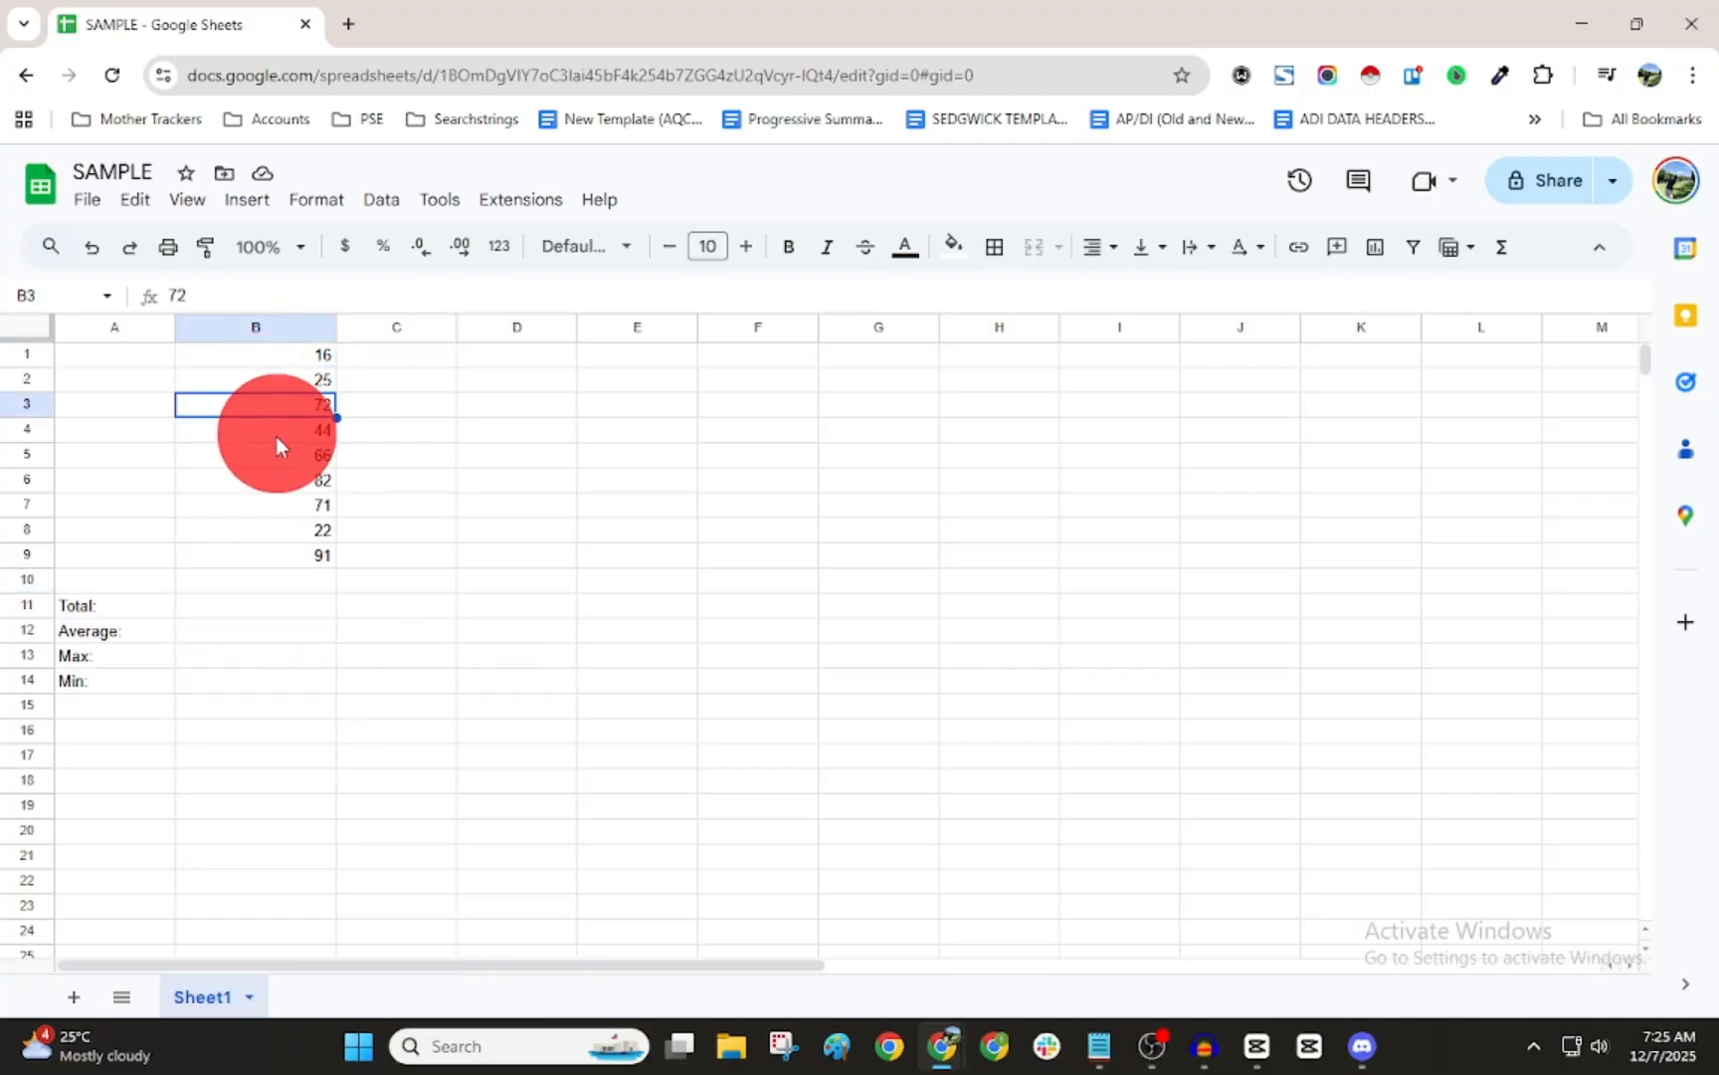
click(265, 428)
click(272, 454)
click(279, 482)
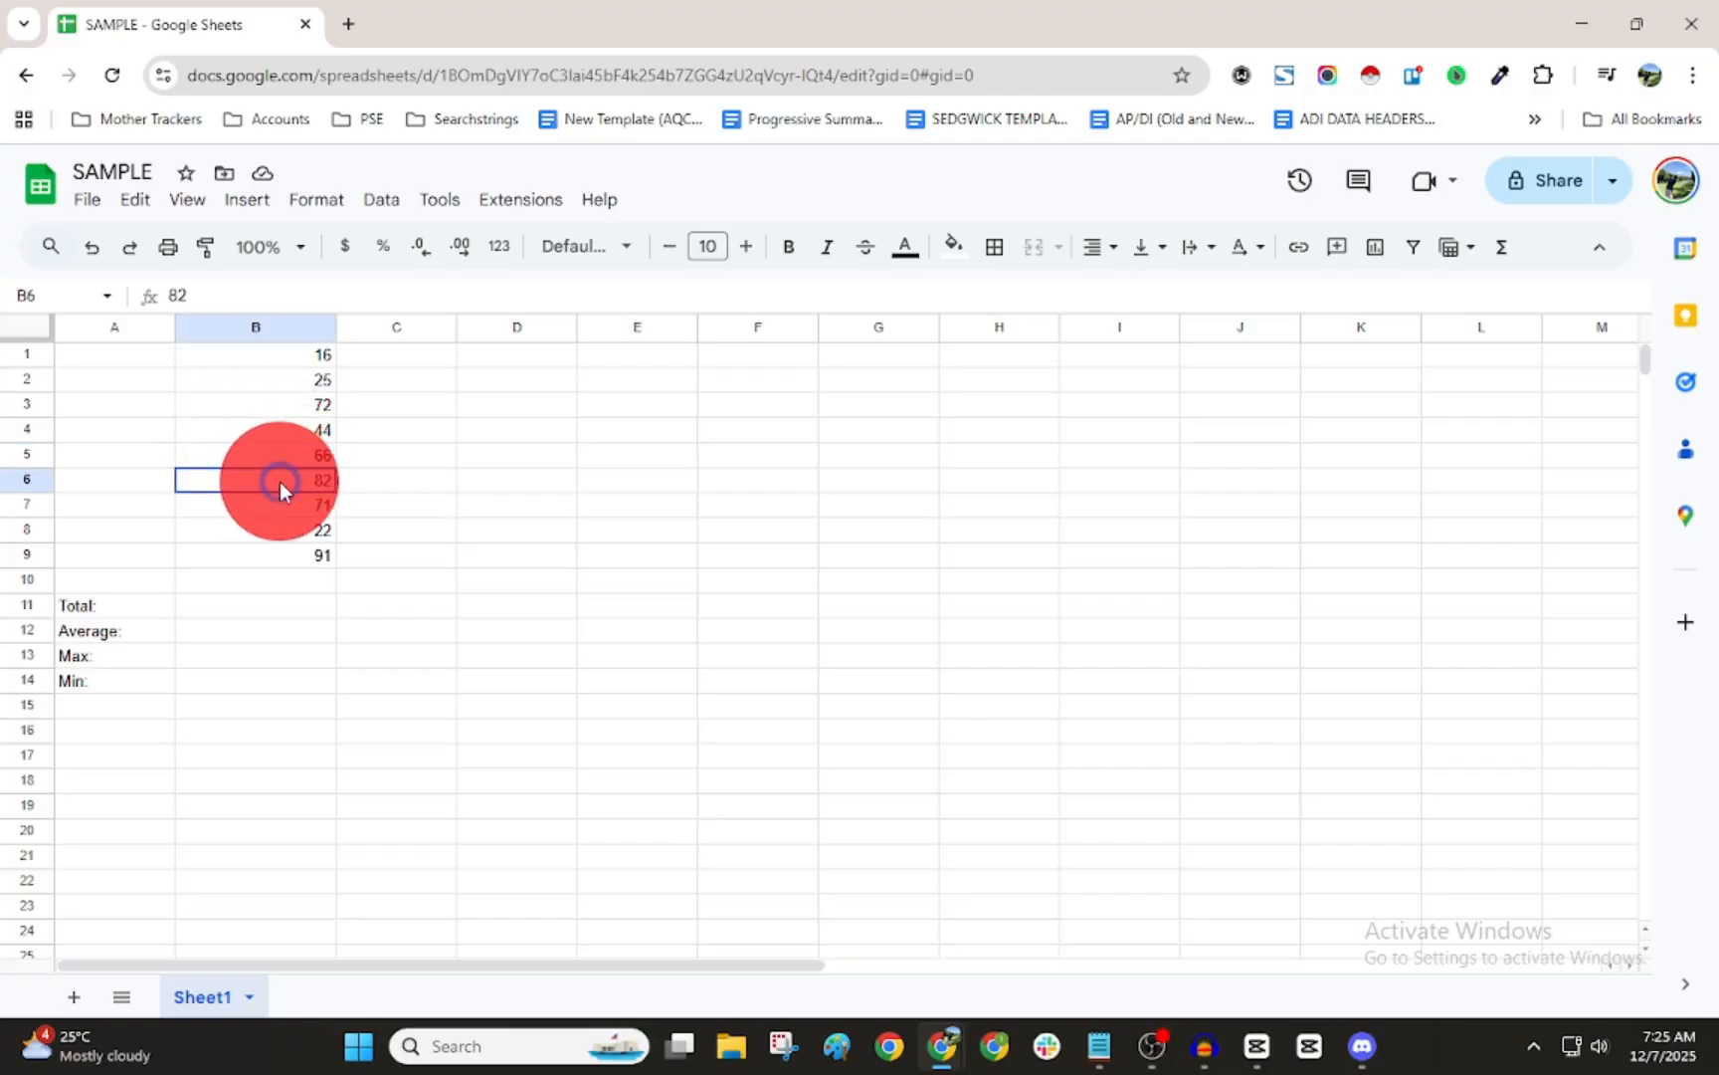
click(290, 506)
click(294, 531)
click(279, 554)
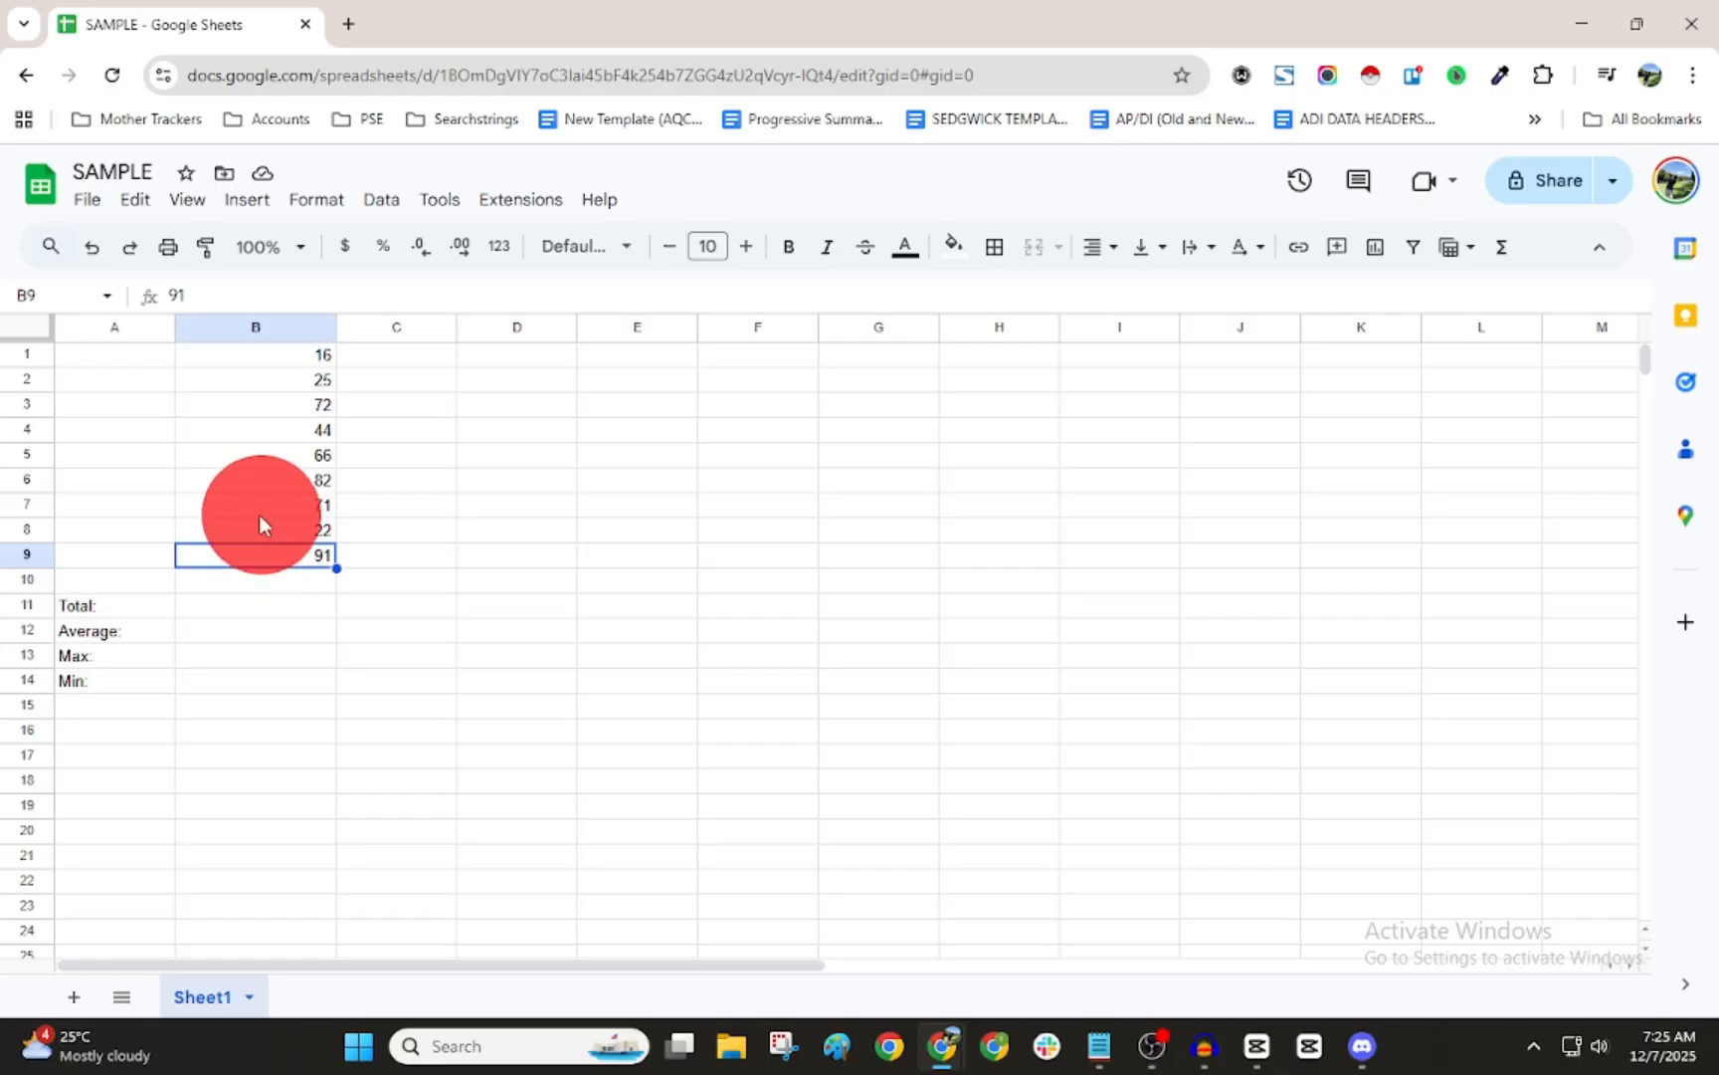
drag(266, 433, 274, 530)
Calculate the total of B1:B9 in cell B11 beside the Total label with the SUM function
click(283, 604)
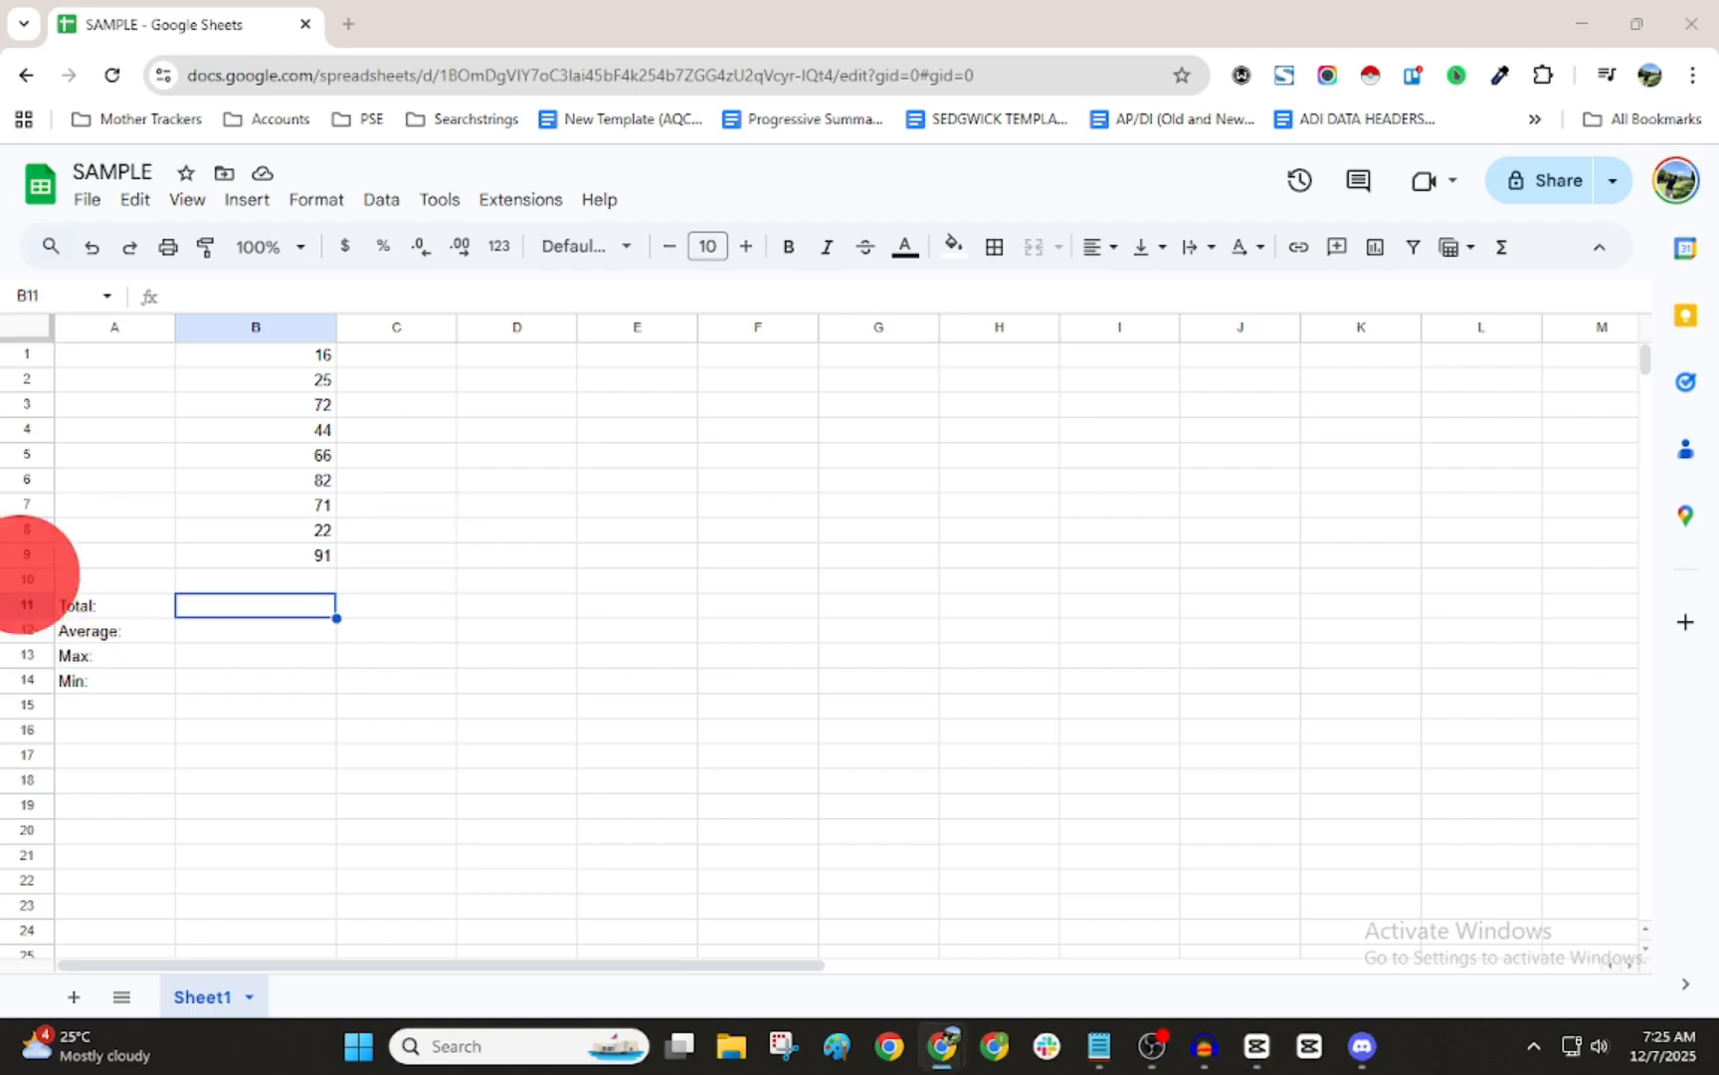
click(233, 626)
click(233, 610)
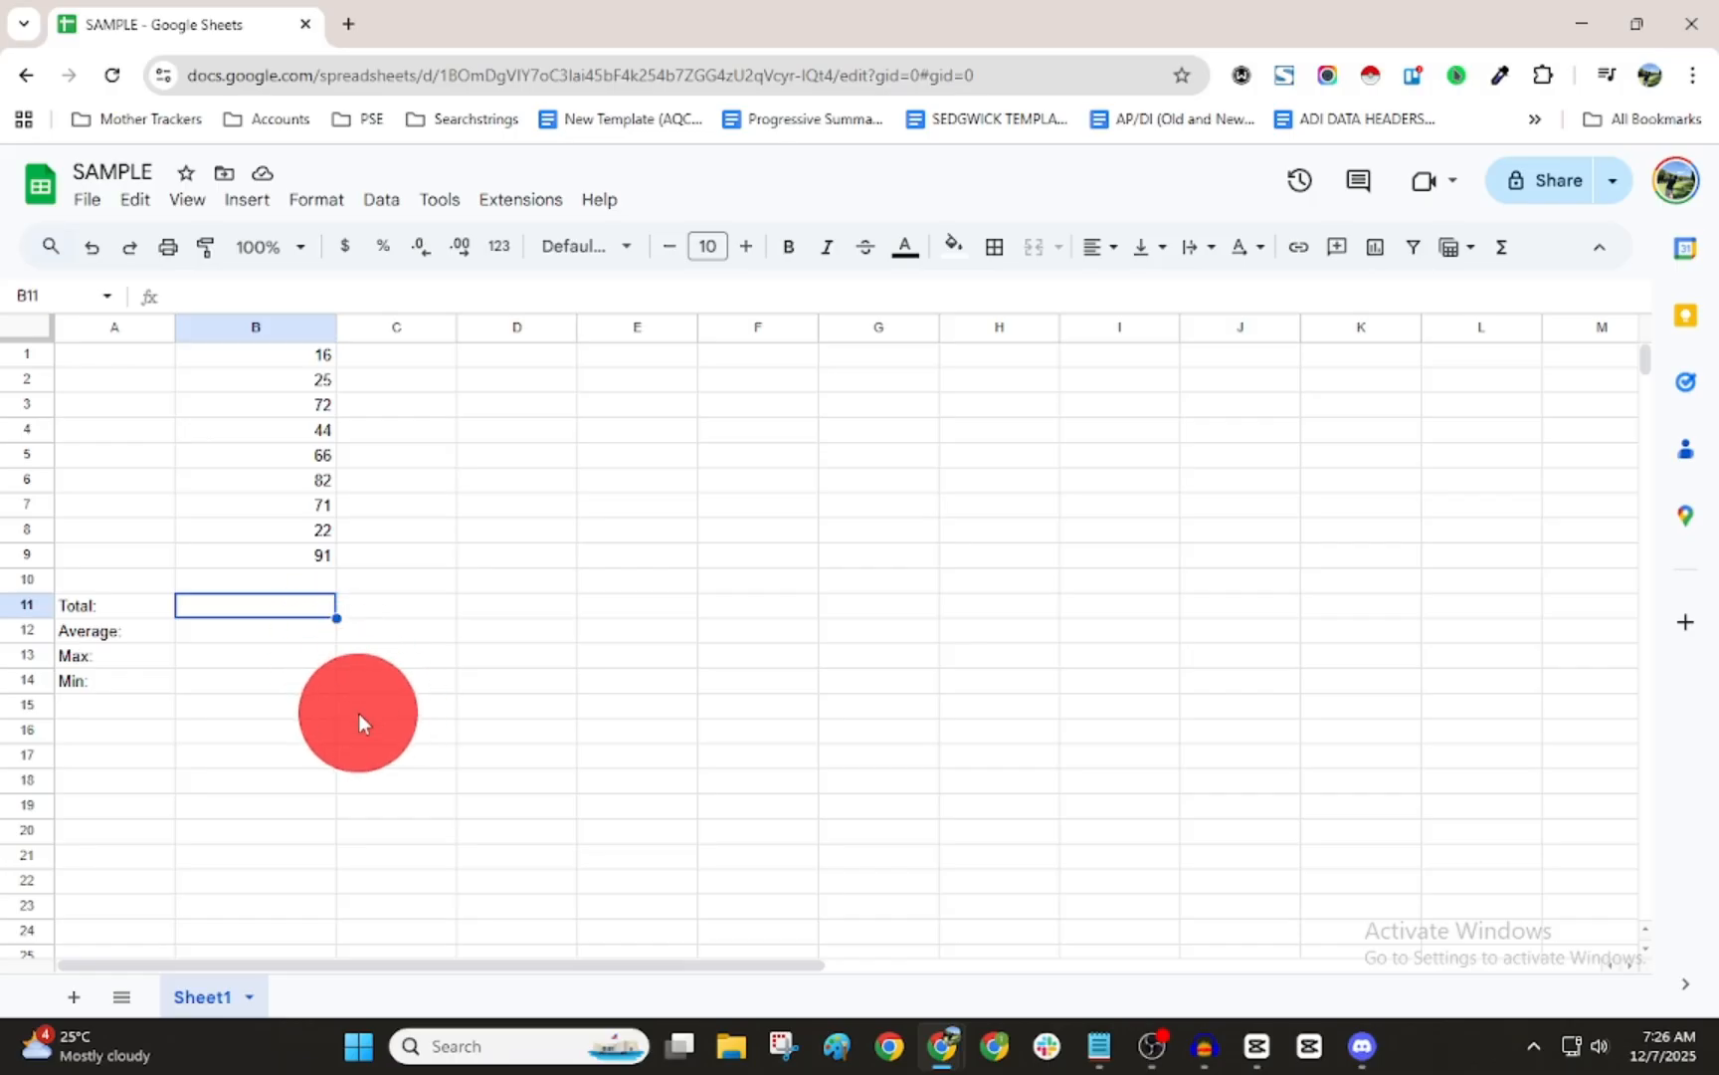
double_click(223, 609)
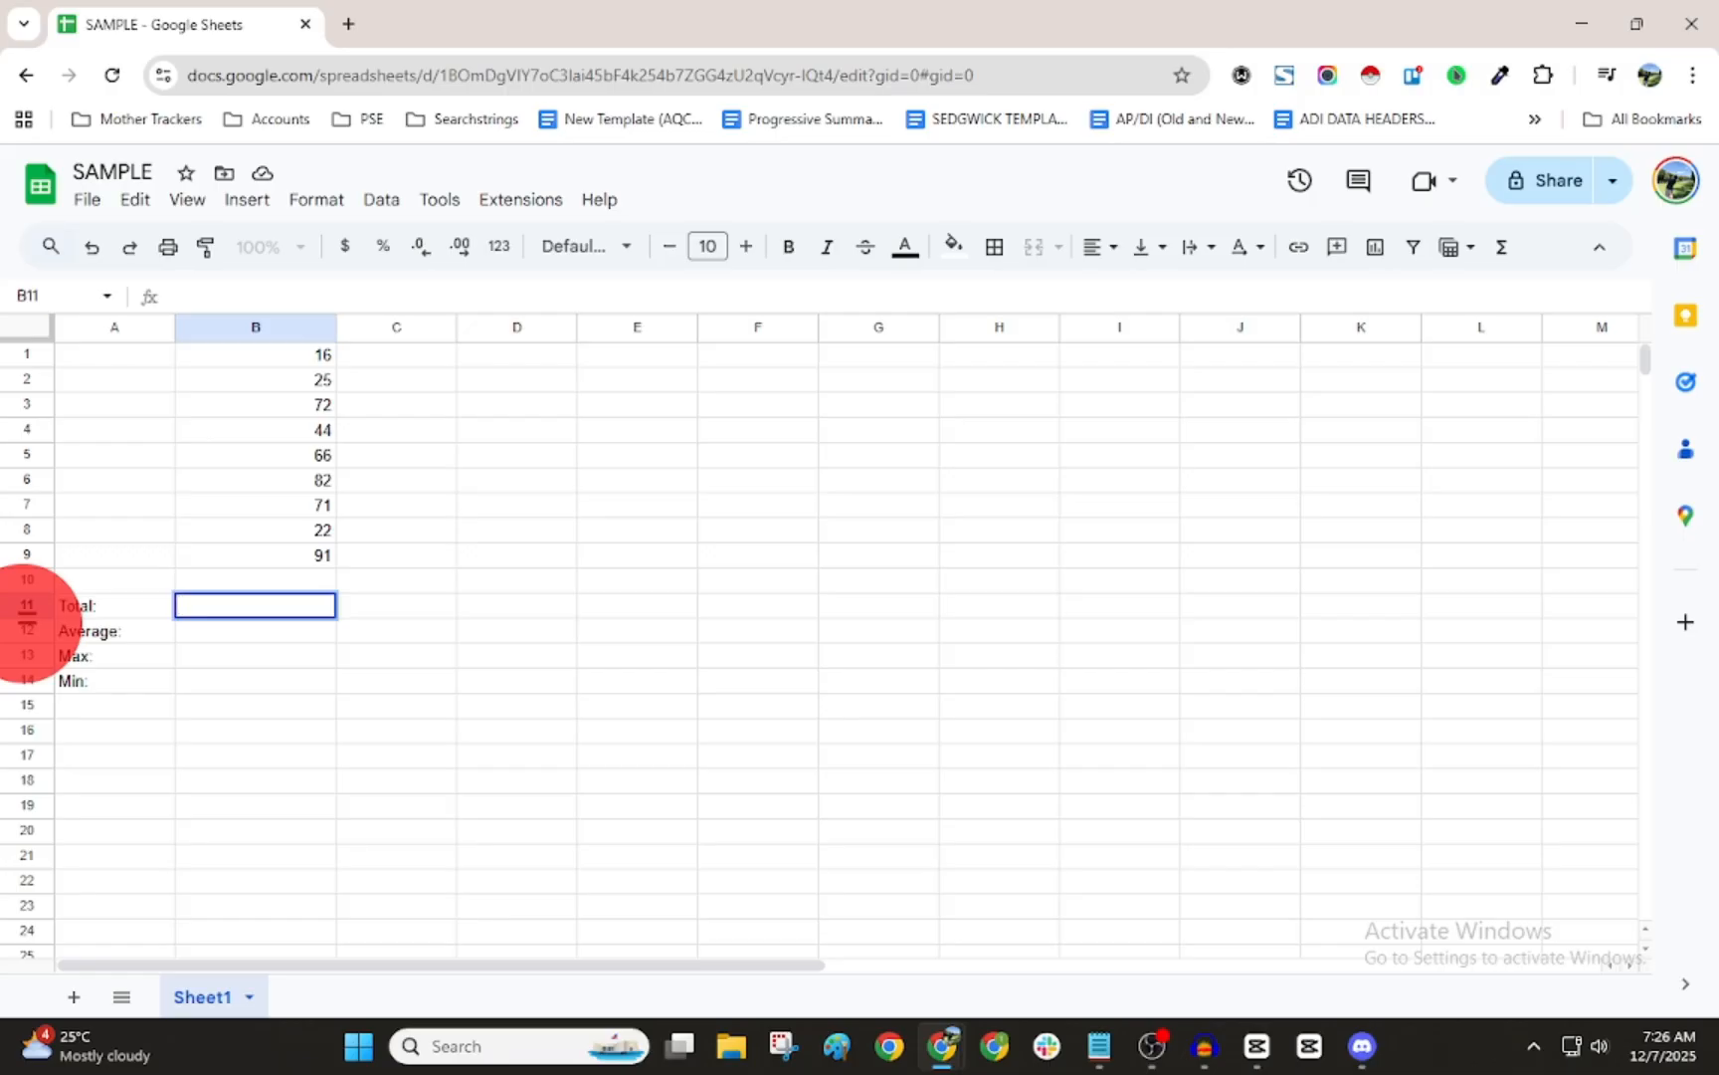
click(225, 610)
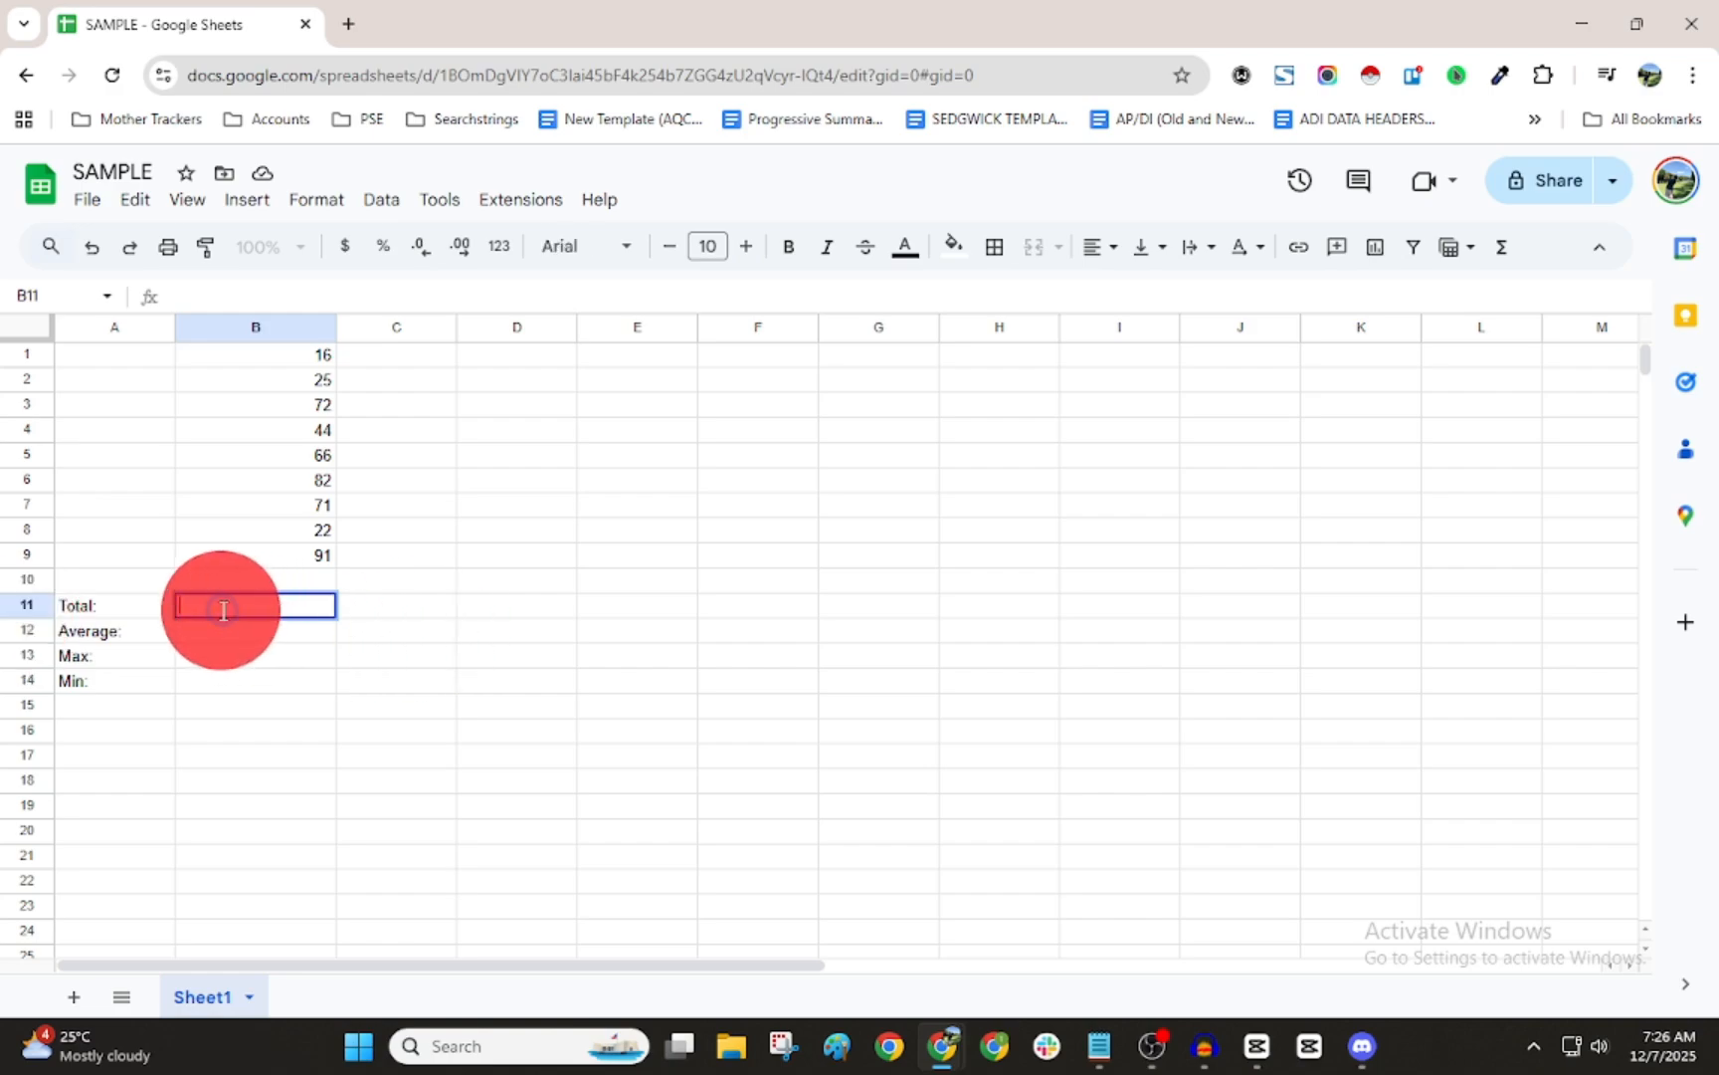
text(=sum)
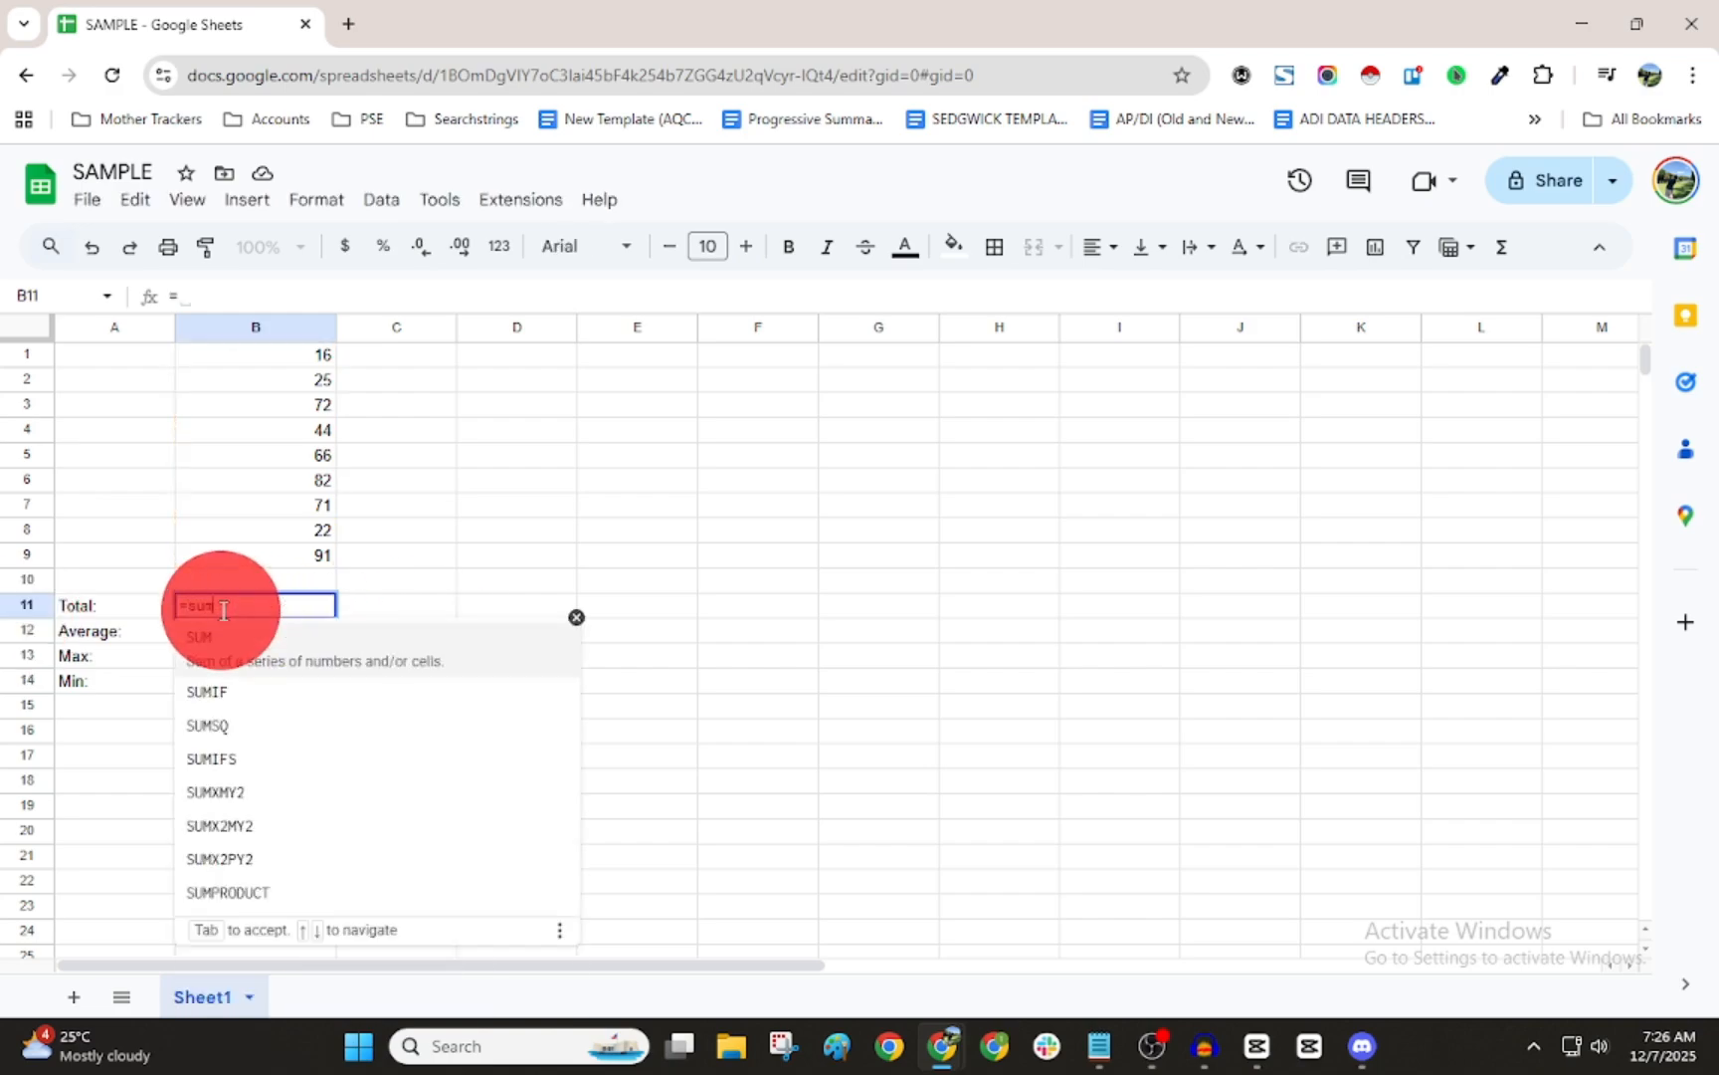
text(()
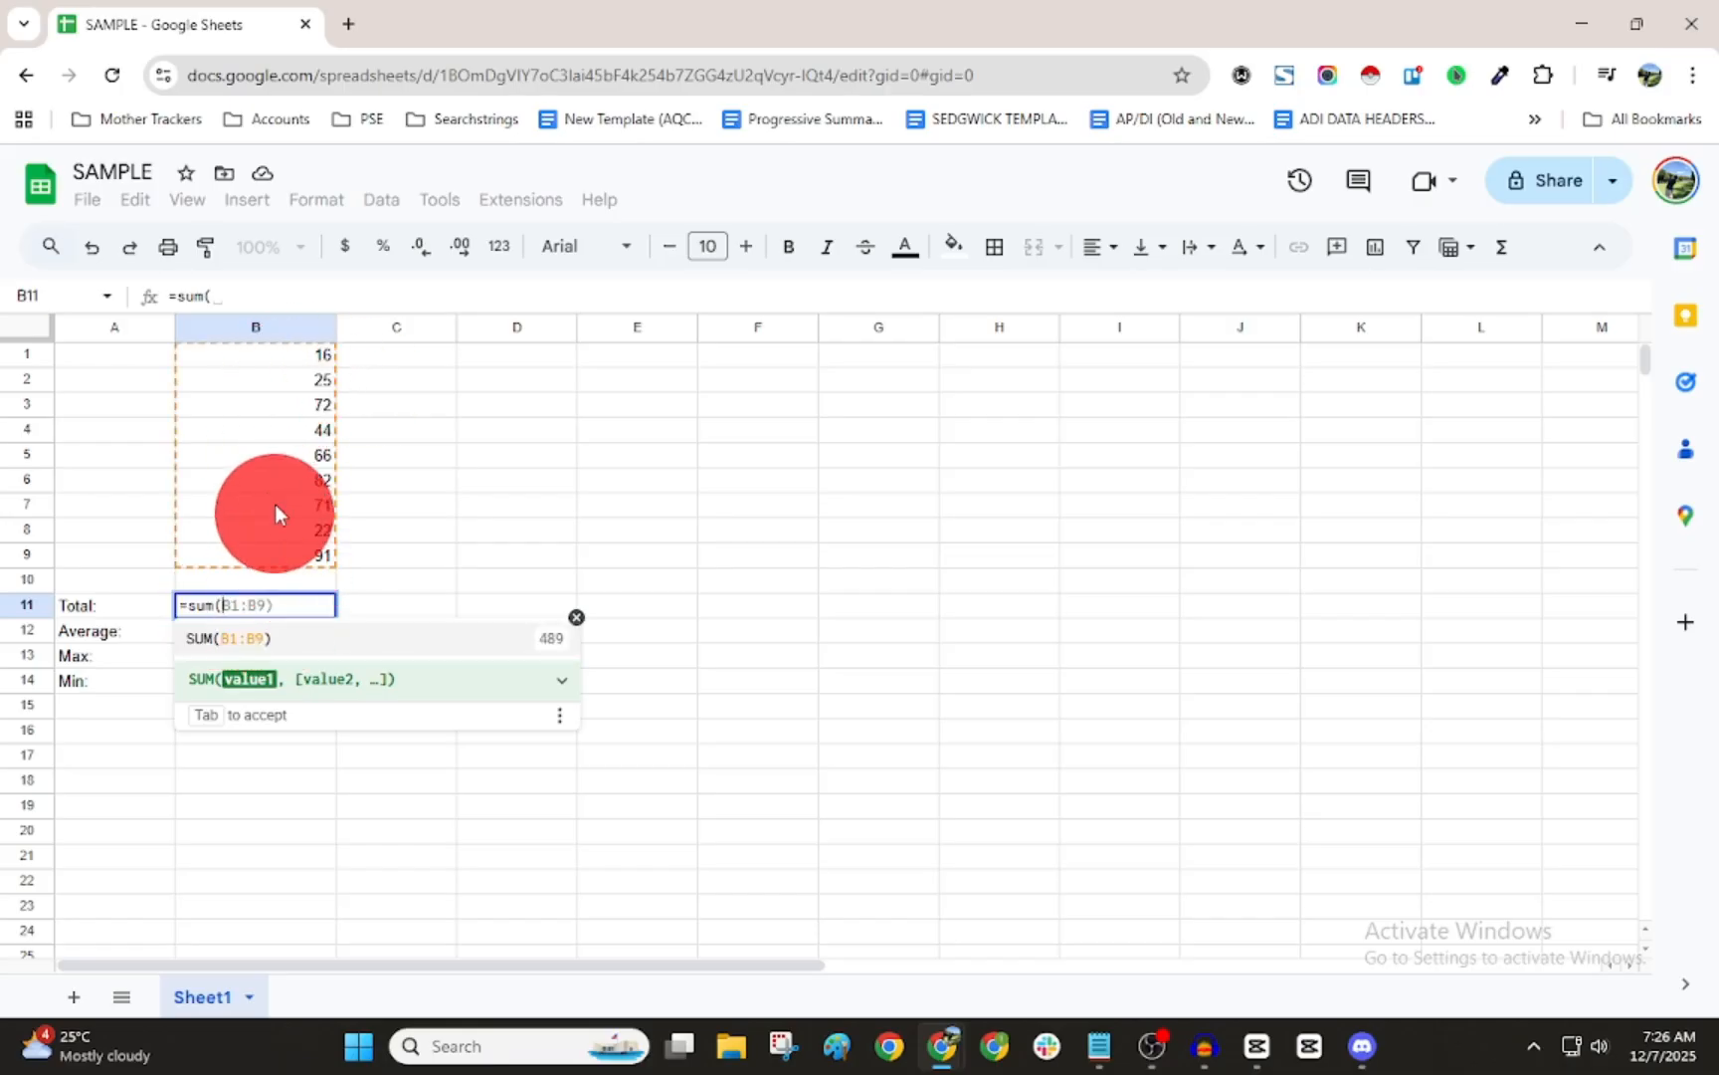
click(261, 356)
drag(261, 352, 331, 572)
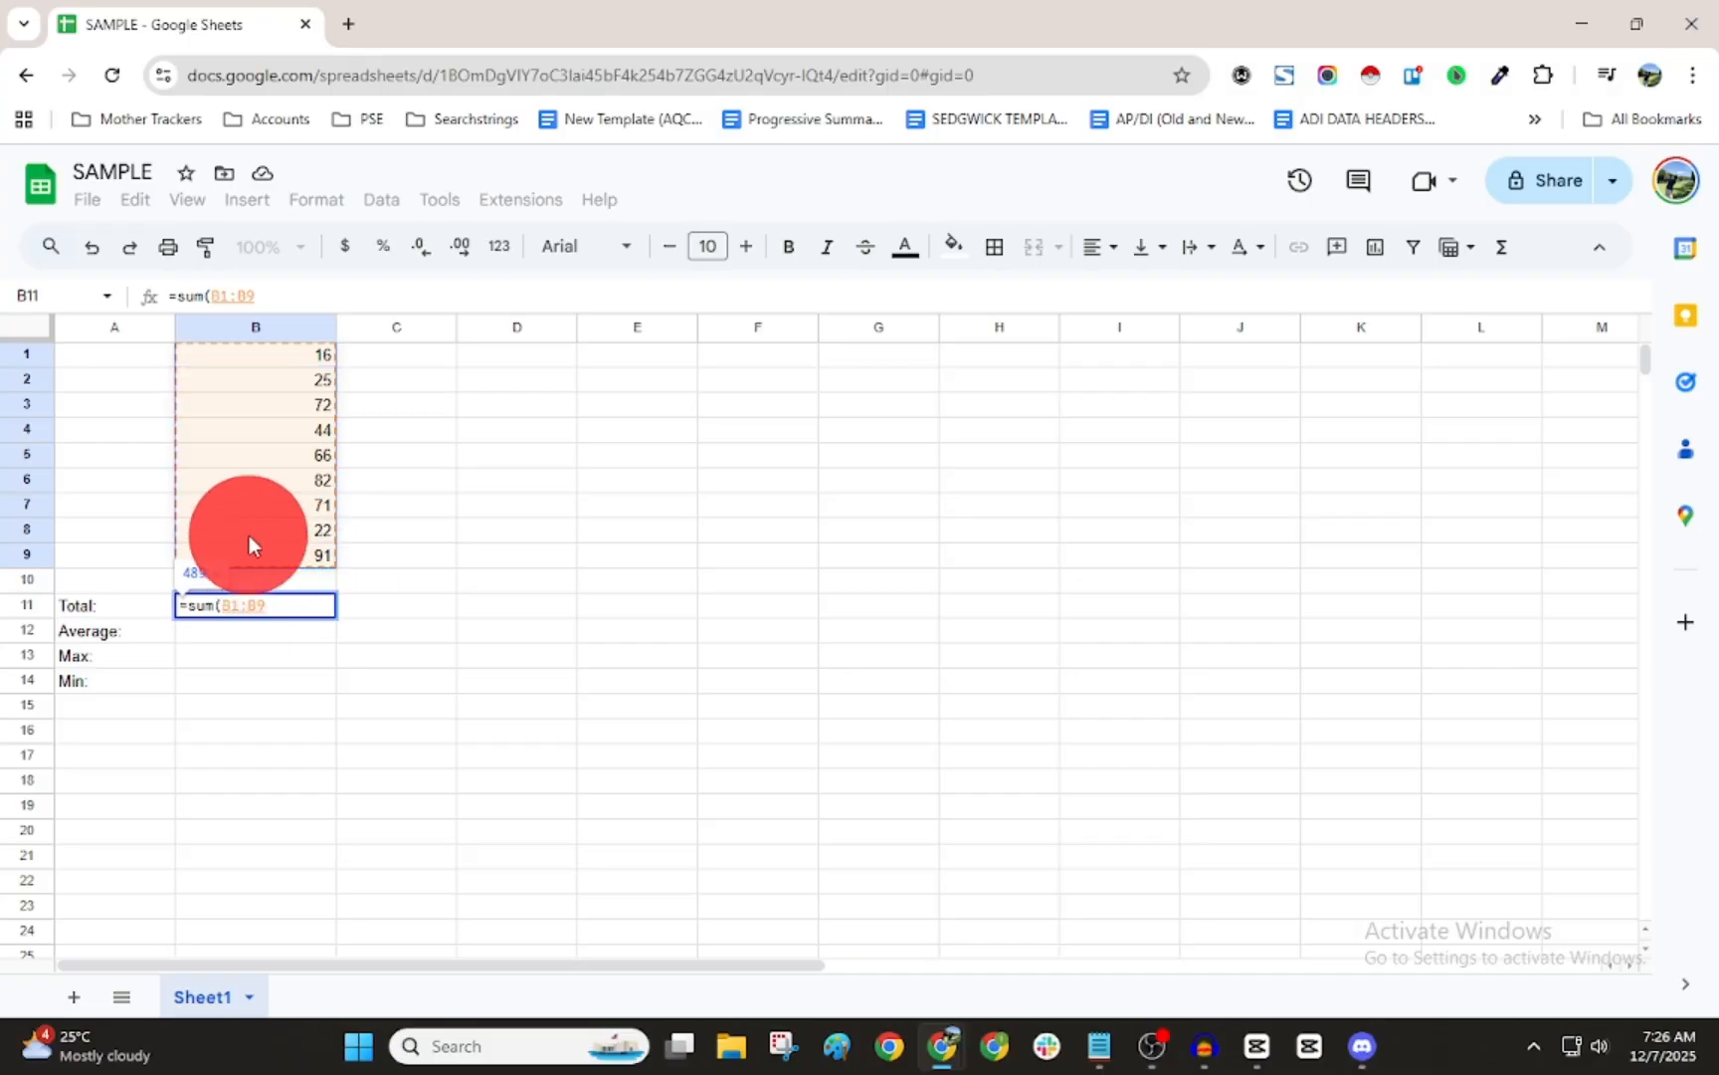
key(Return)
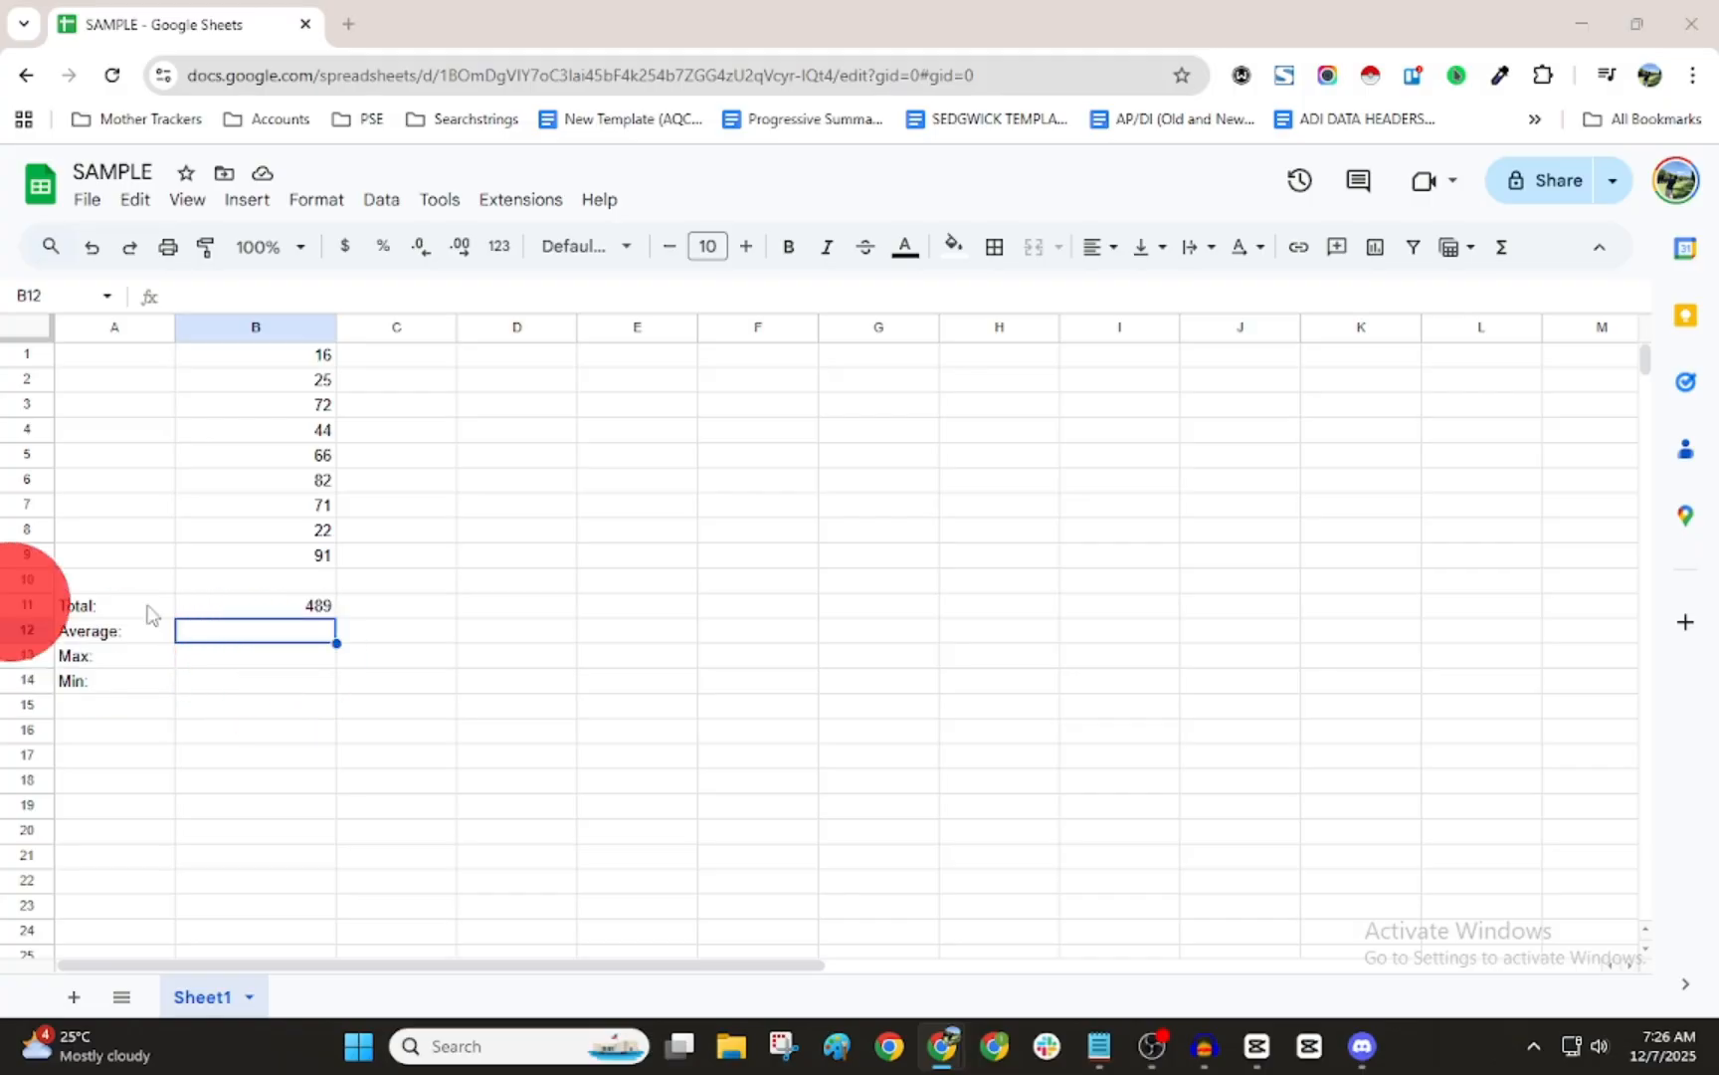
click(277, 605)
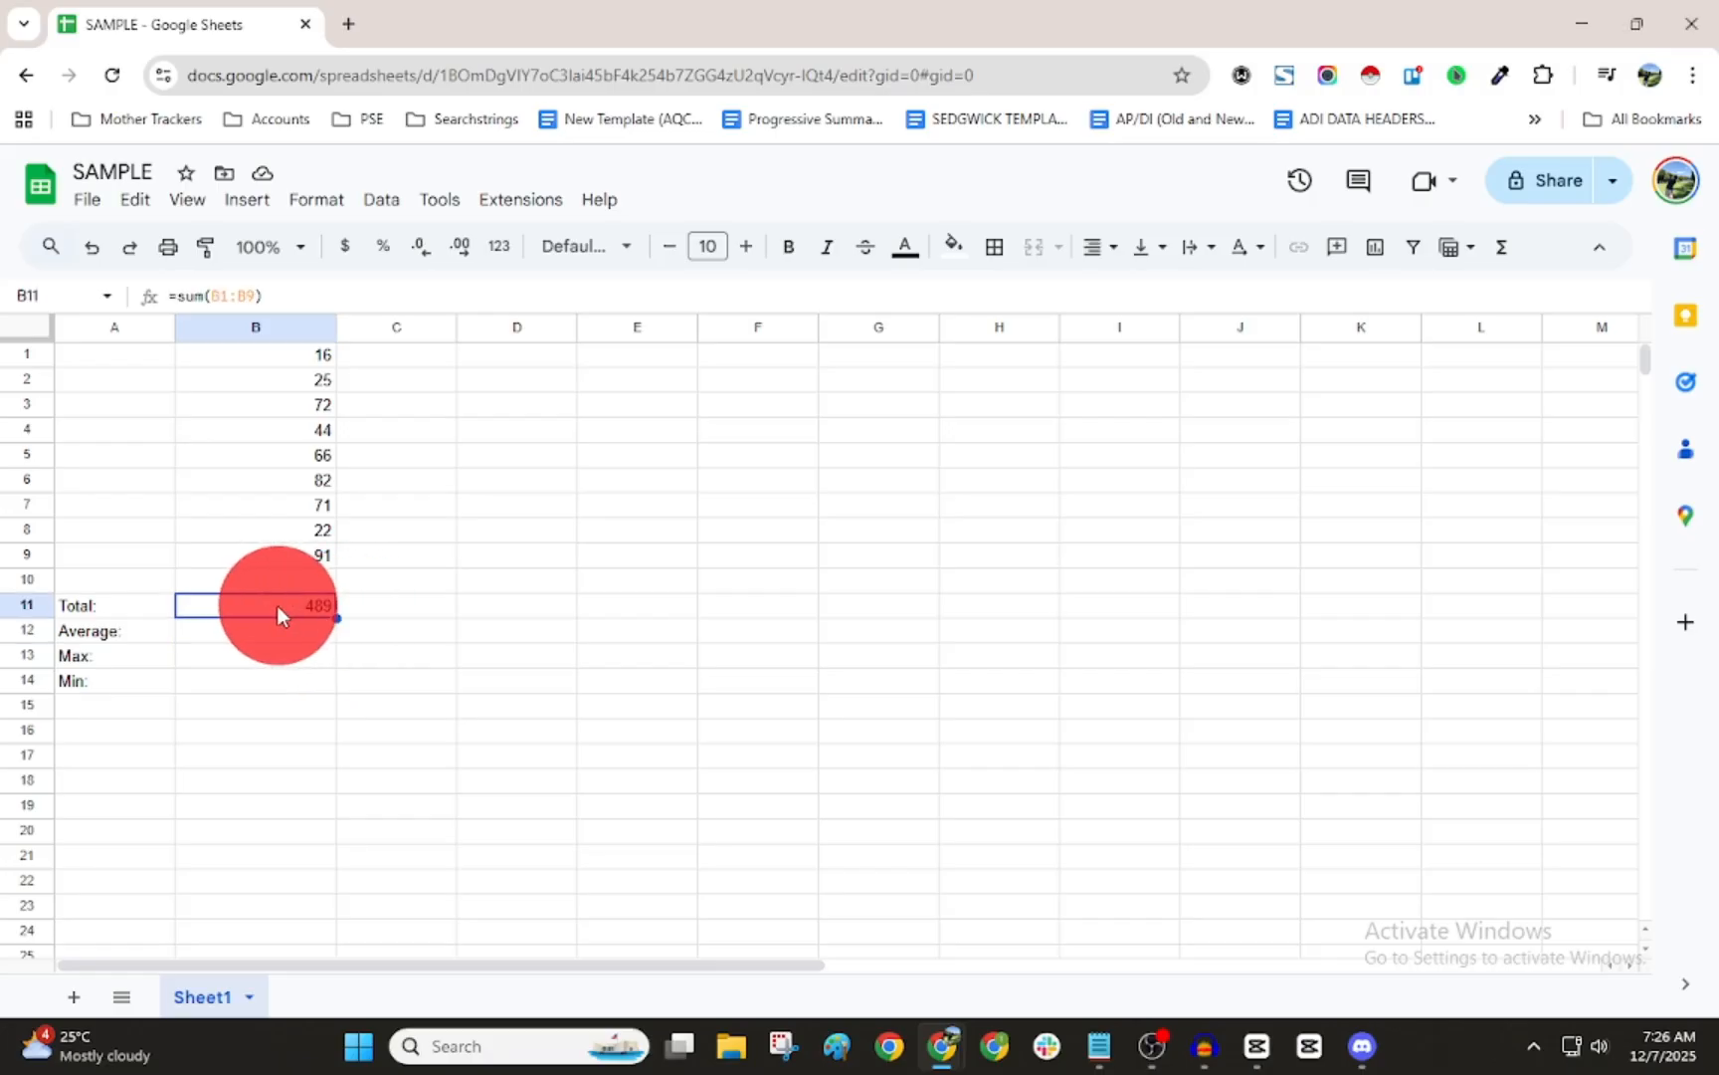
Enter the formula =sum(16, 25, 72) with individually listed numbers in cell C10
click(345, 608)
click(374, 590)
double_click(375, 590)
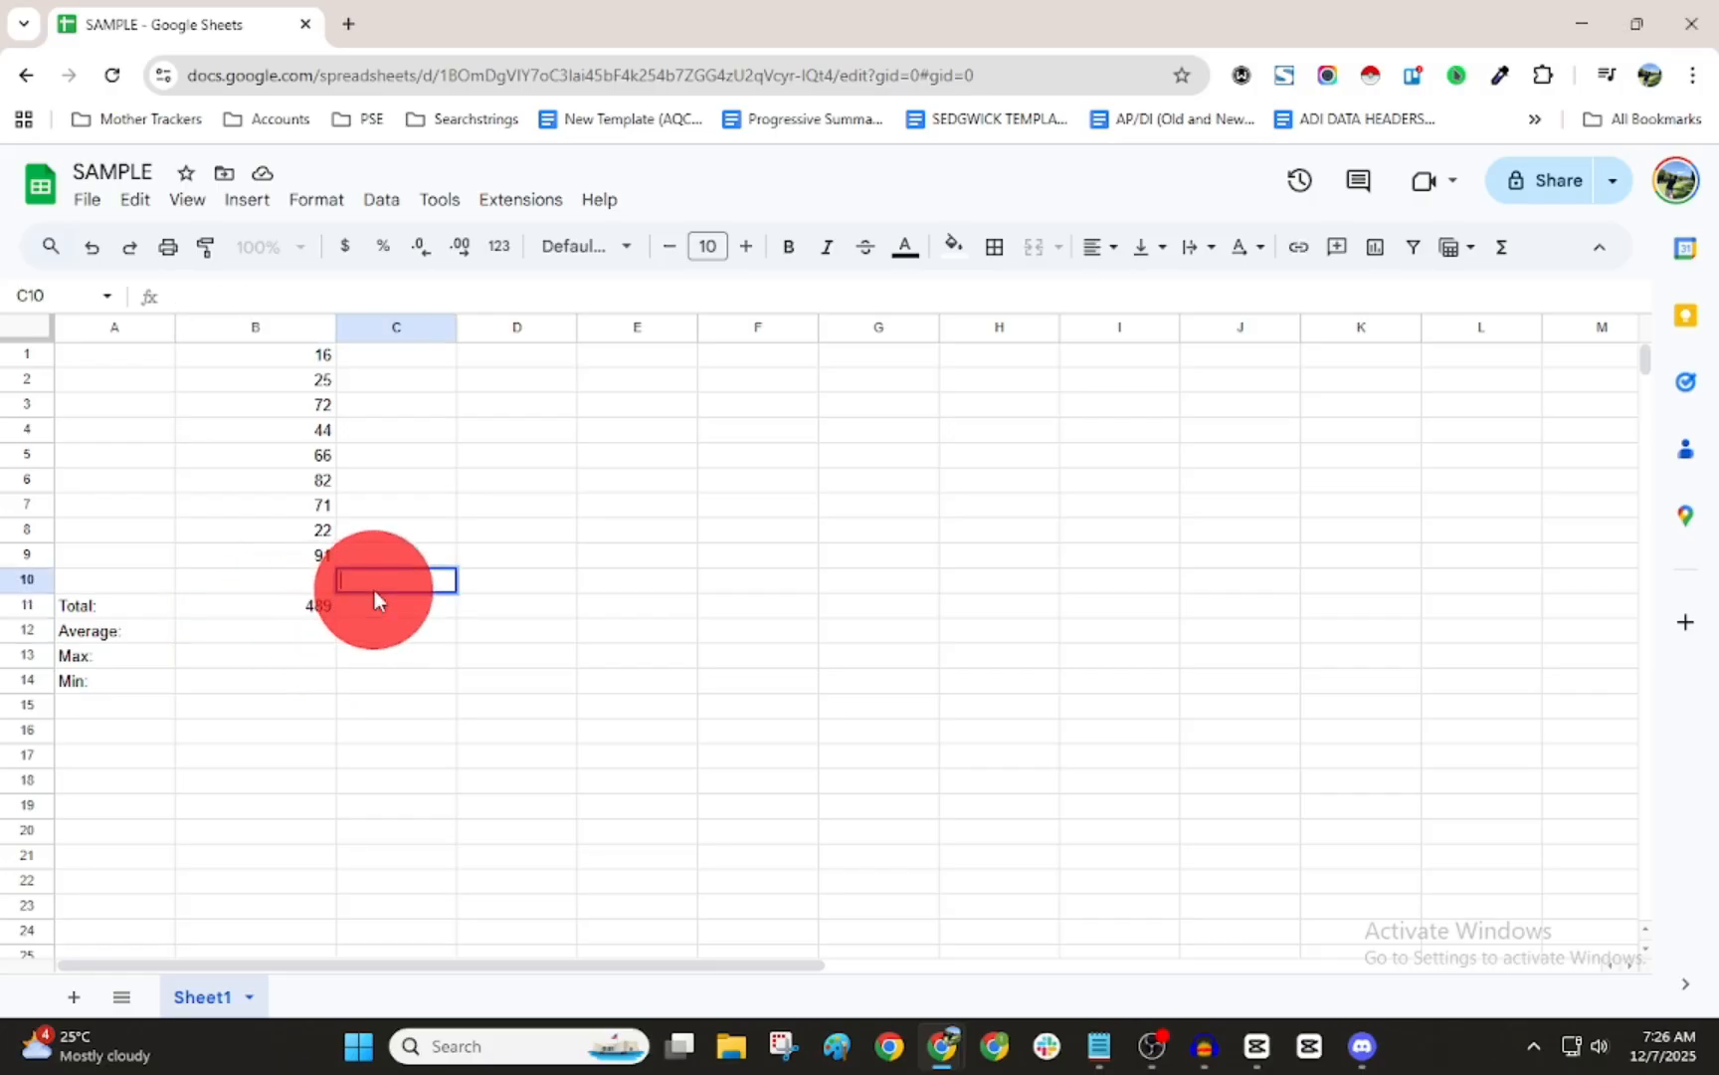
text(=sum)
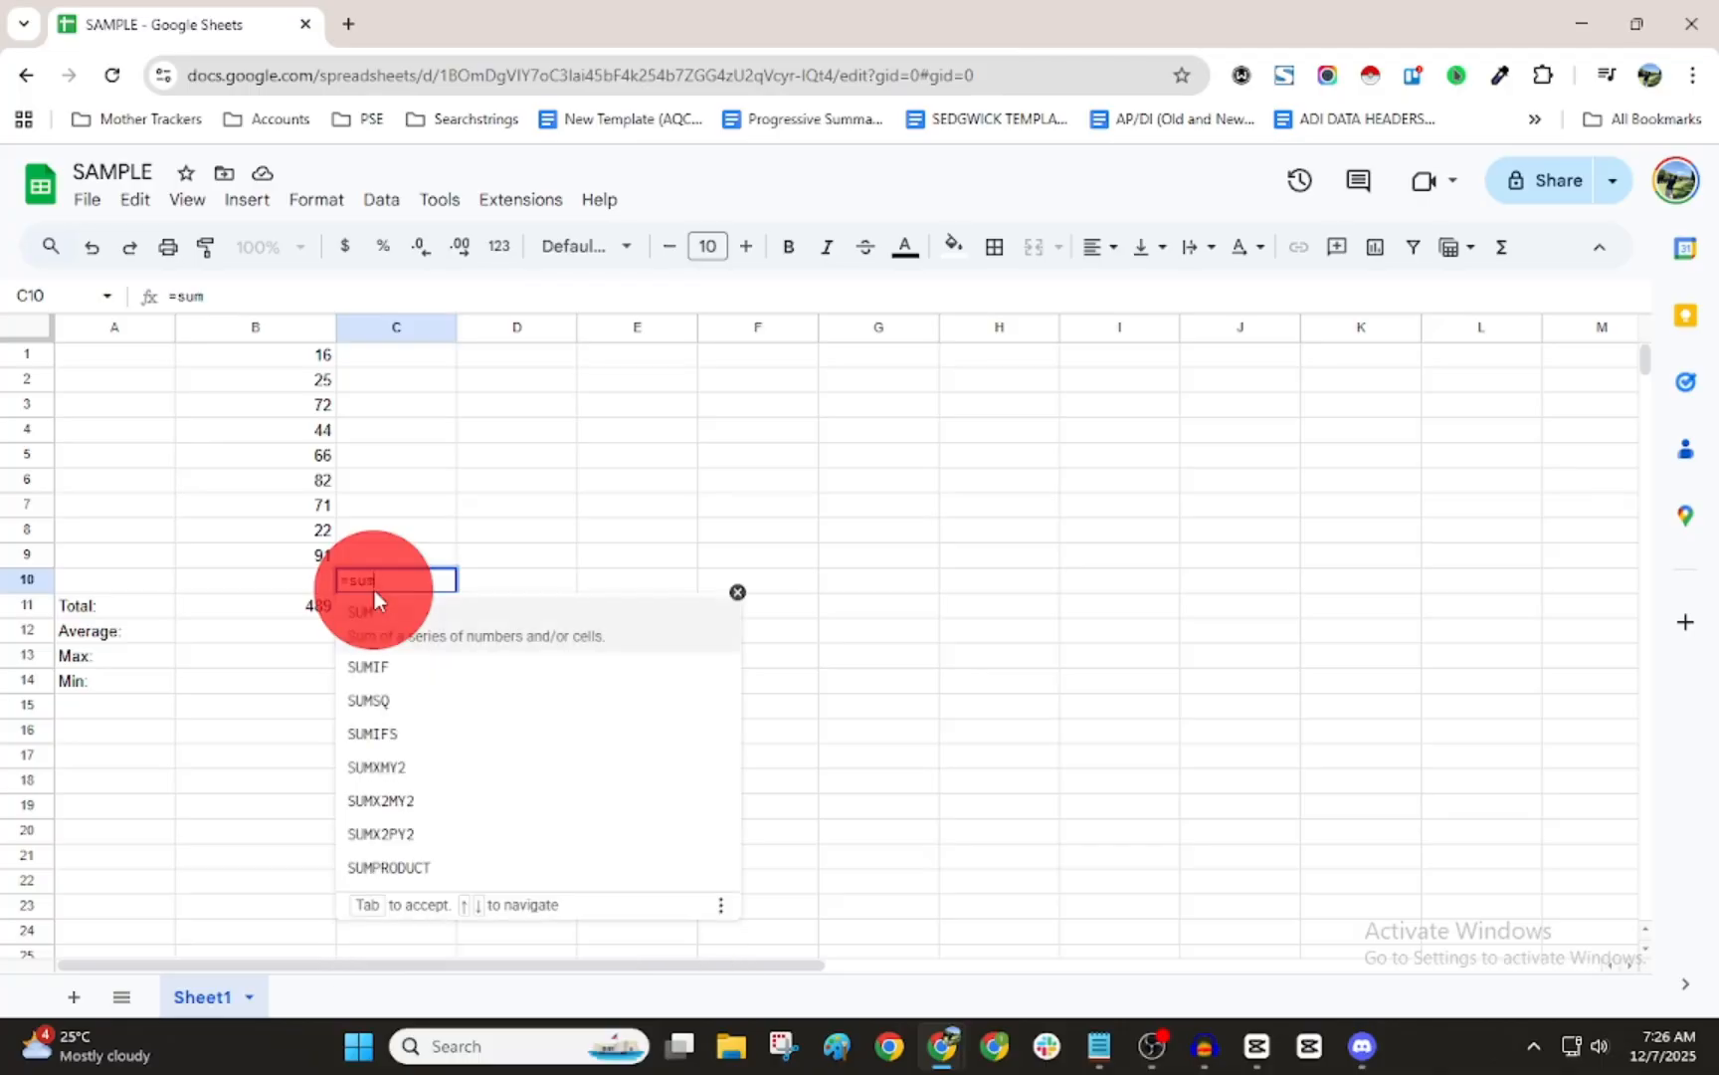
text((16)
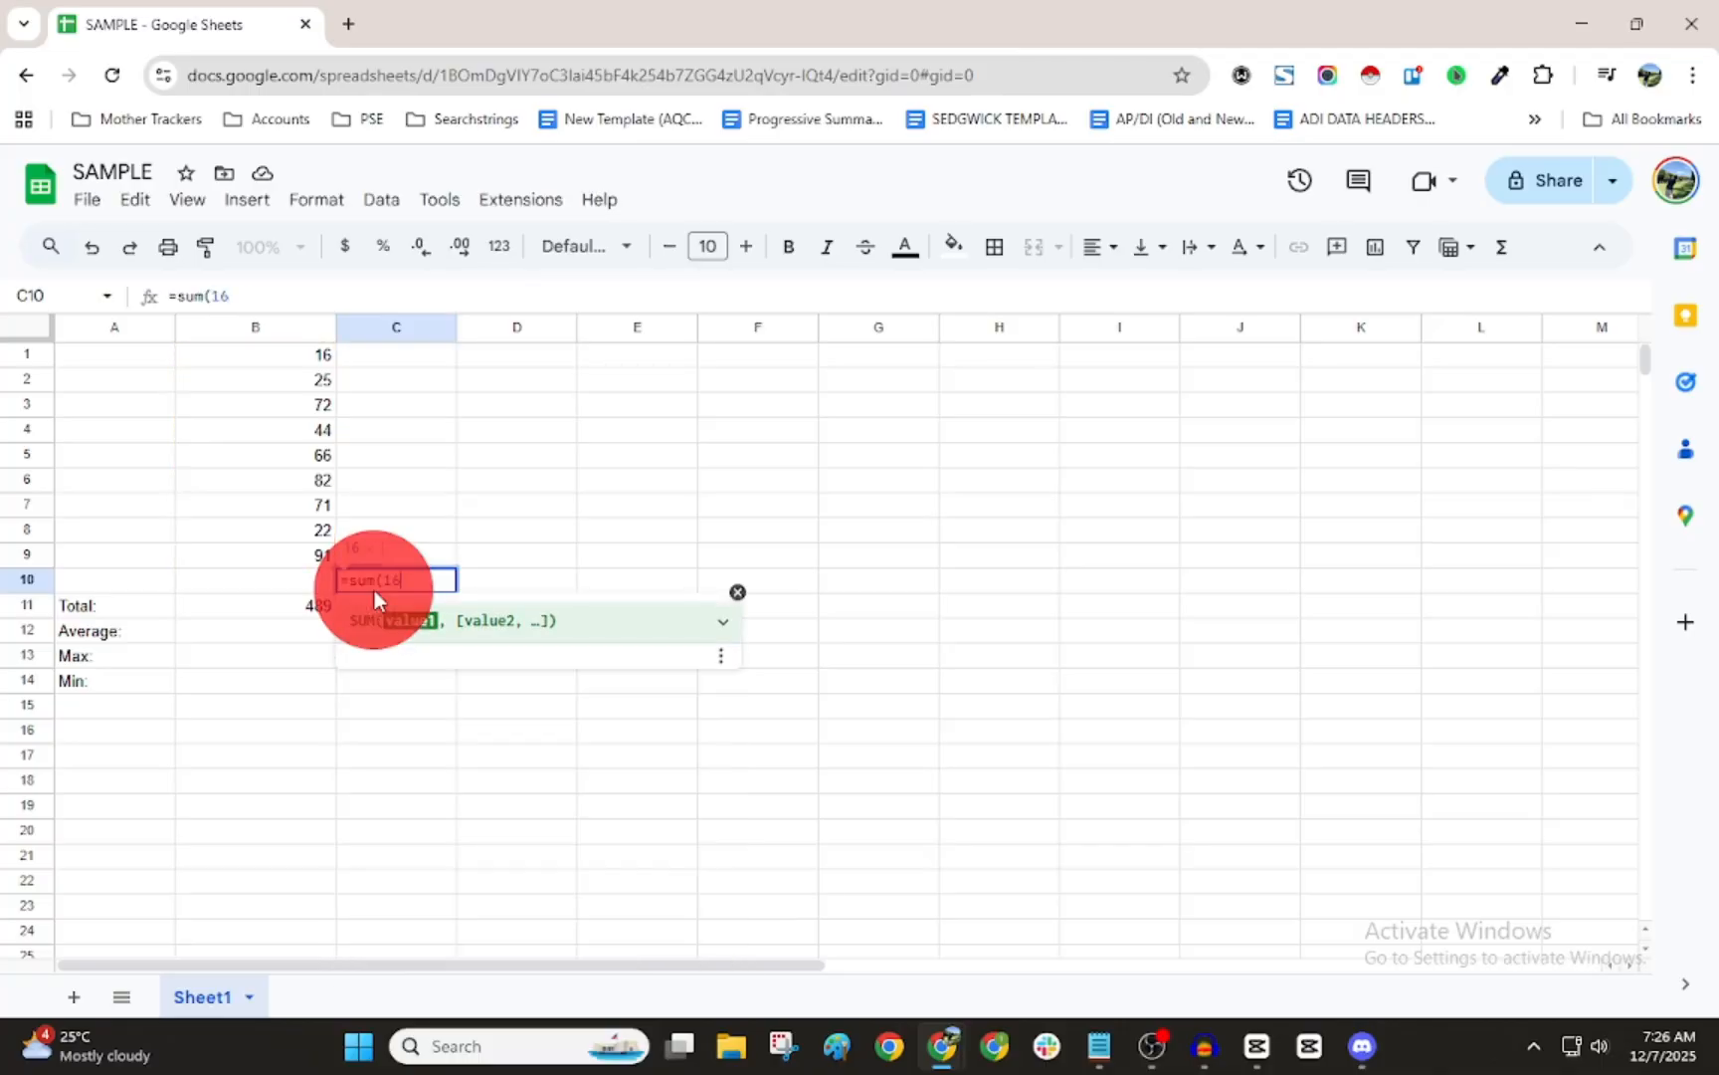
text(, 25)
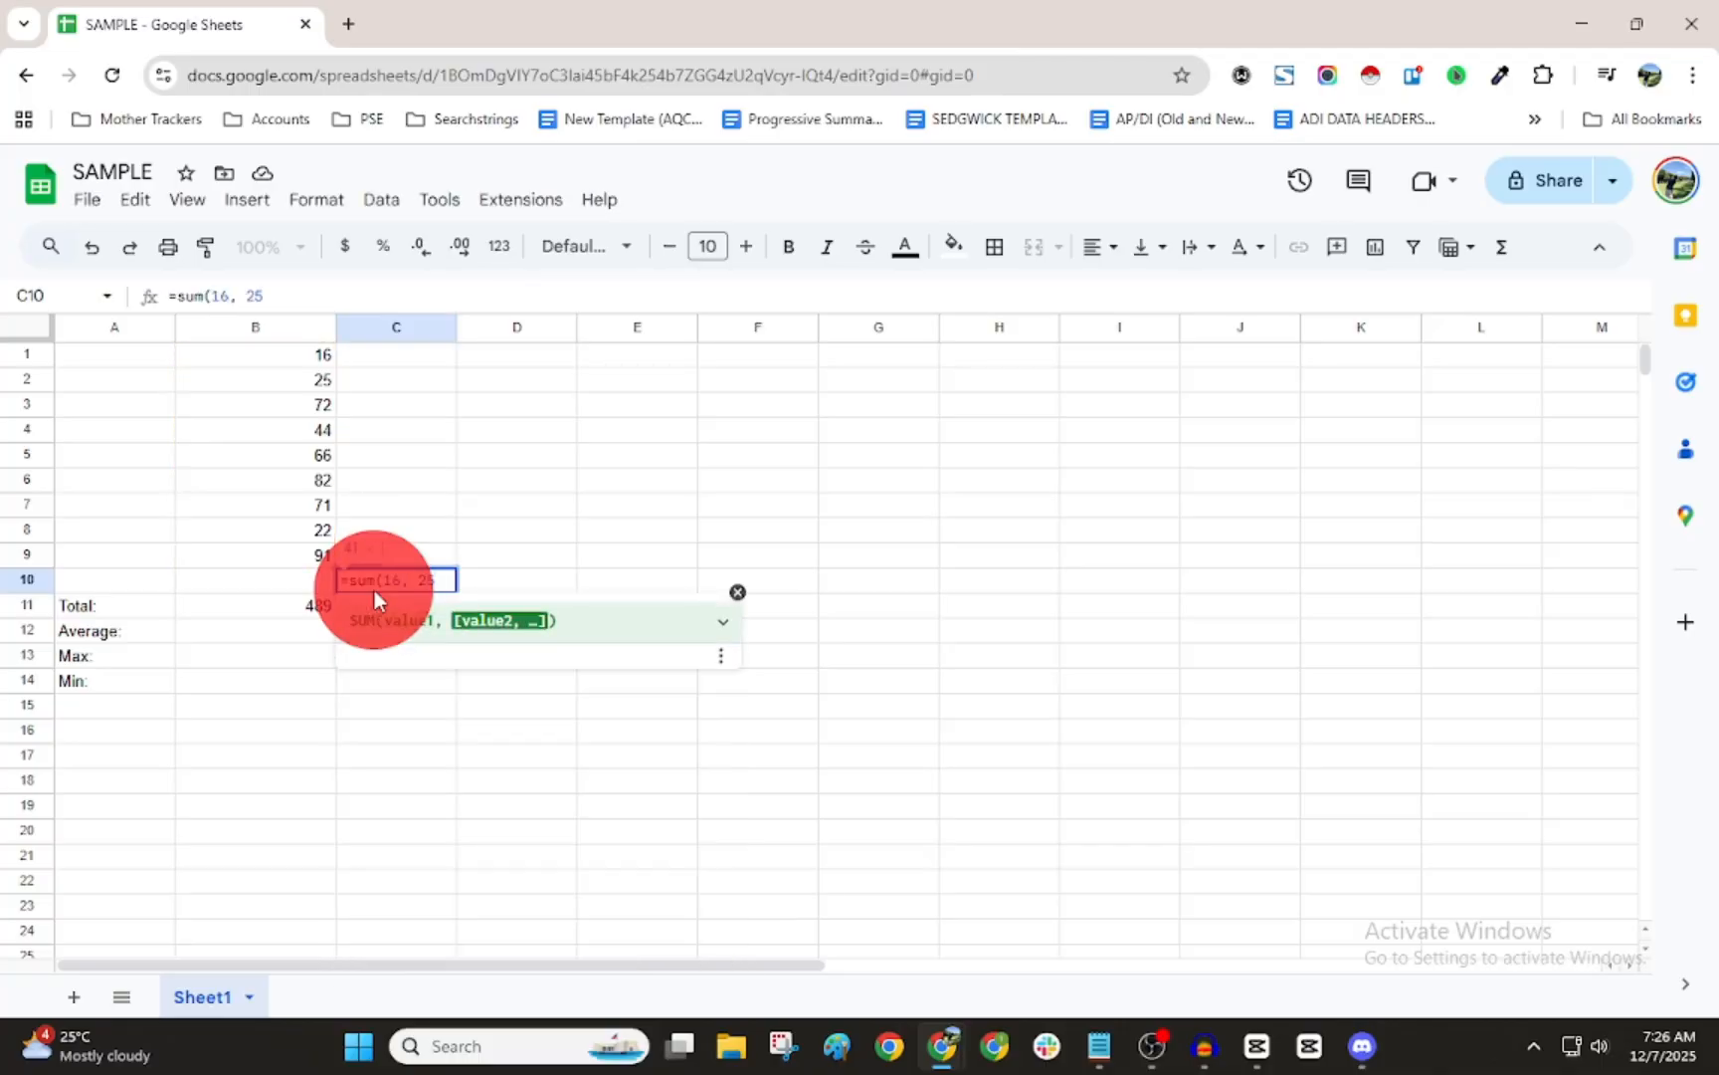
text(, 72))
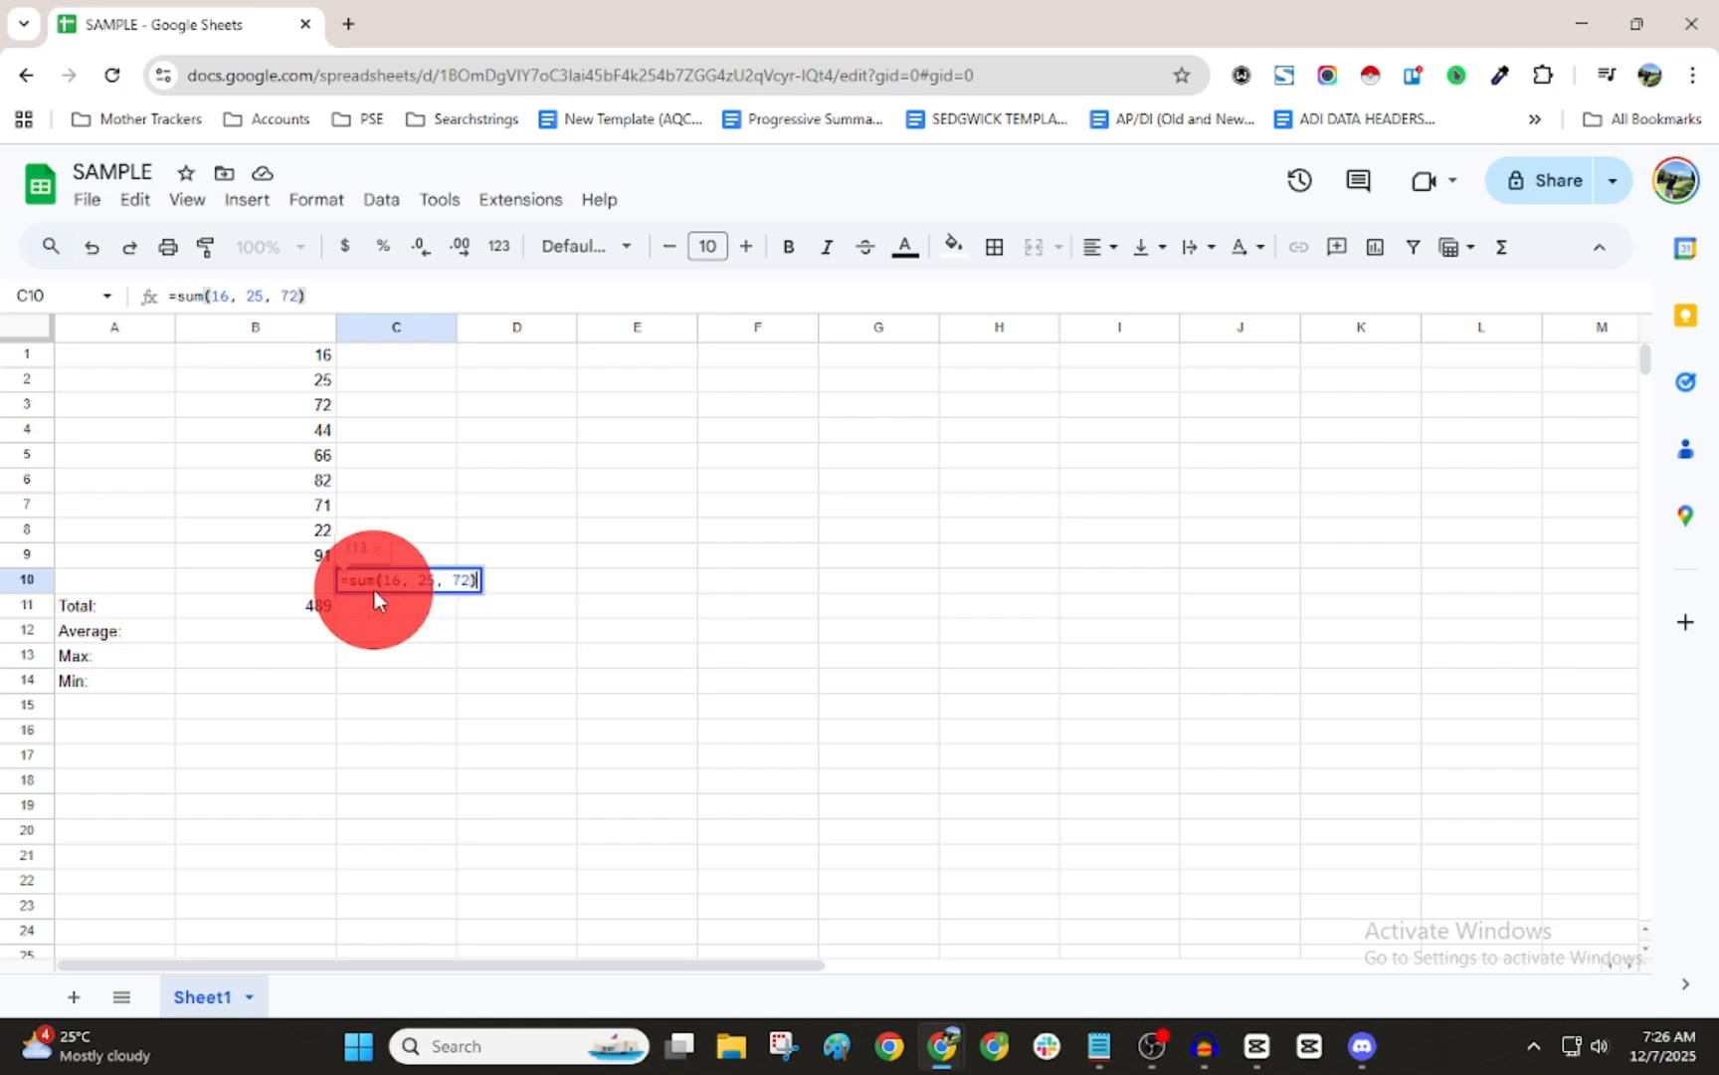
key(Return)
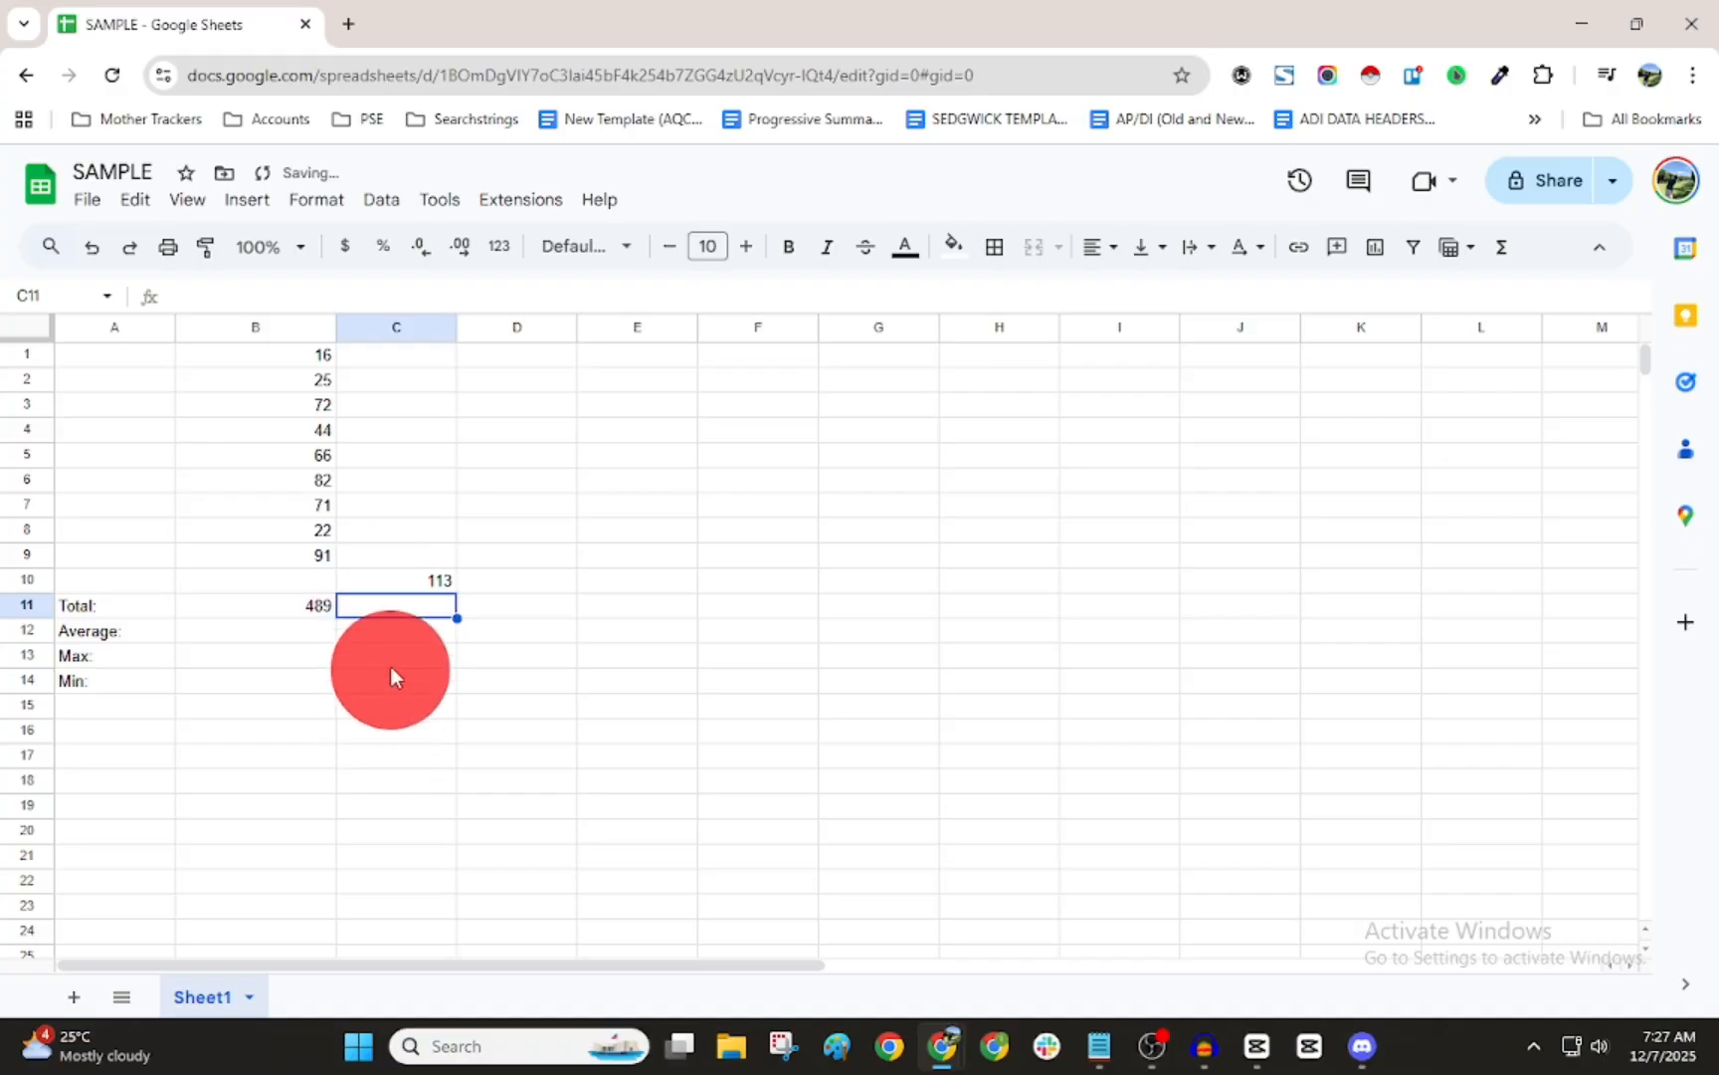
Copy the sum formula from C10 into C11 on the Total row and clear C10
click(391, 661)
click(404, 578)
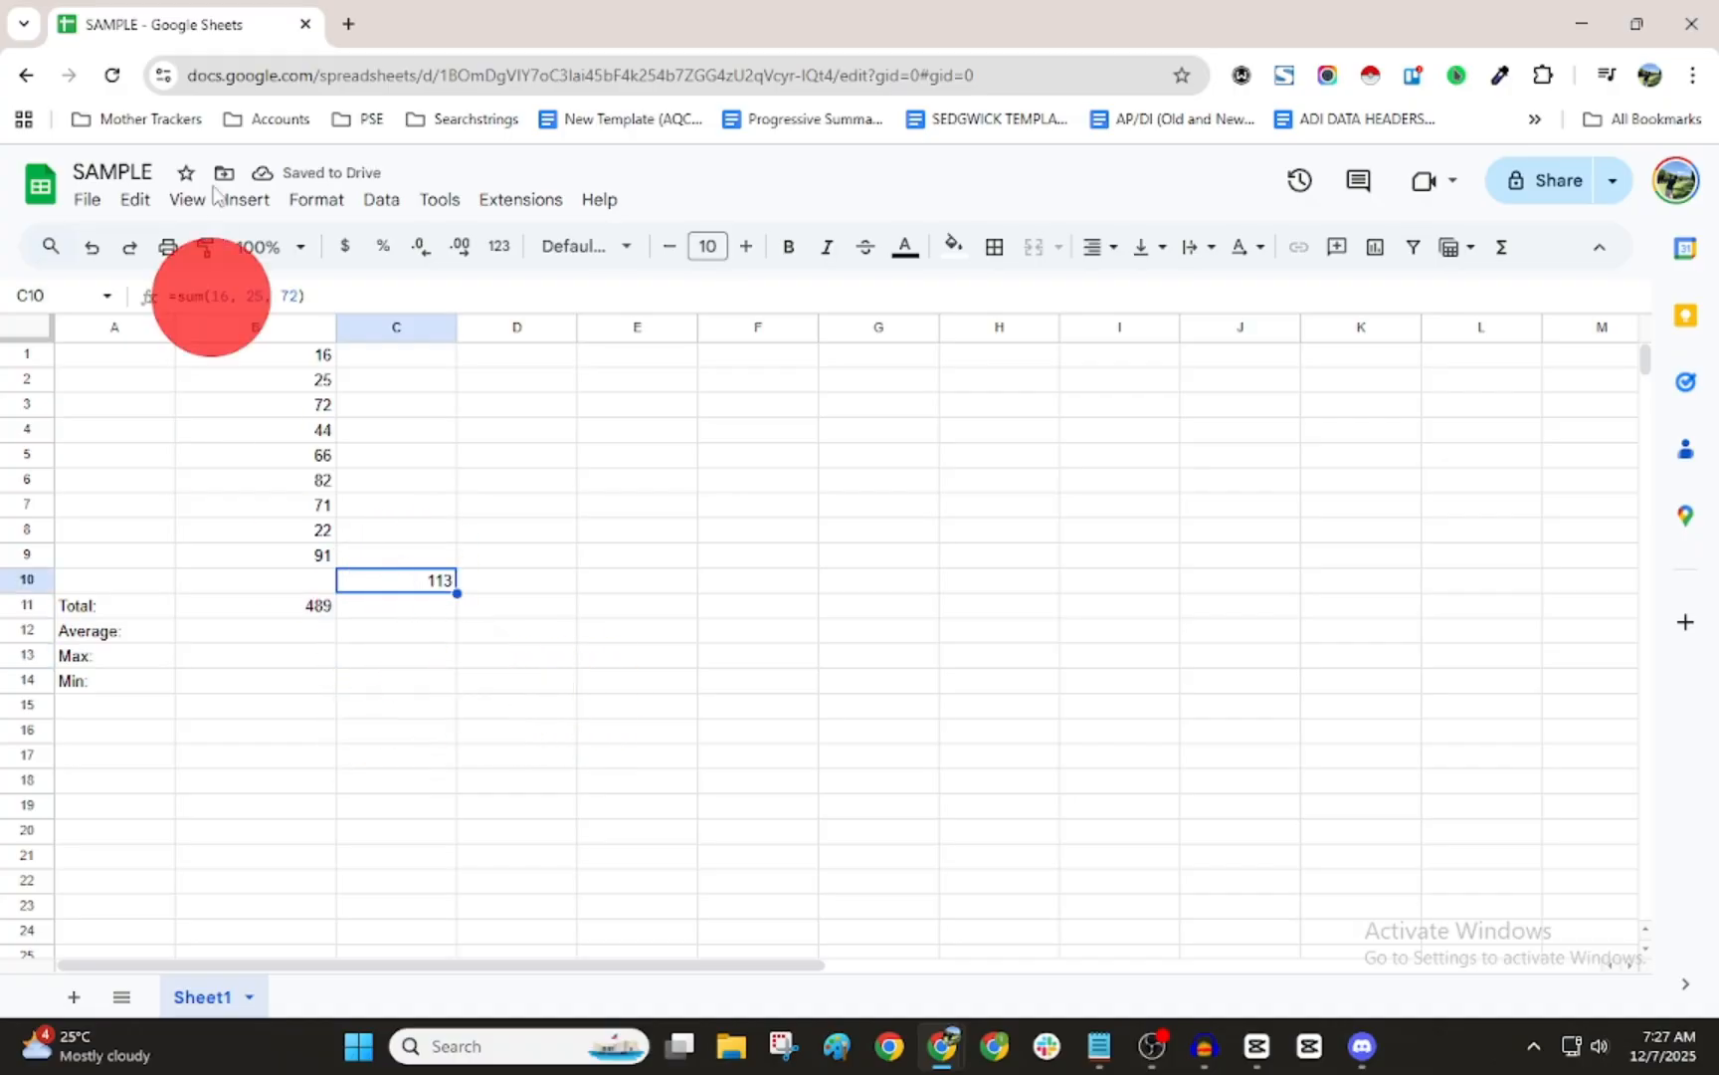
key(ctrl+c)
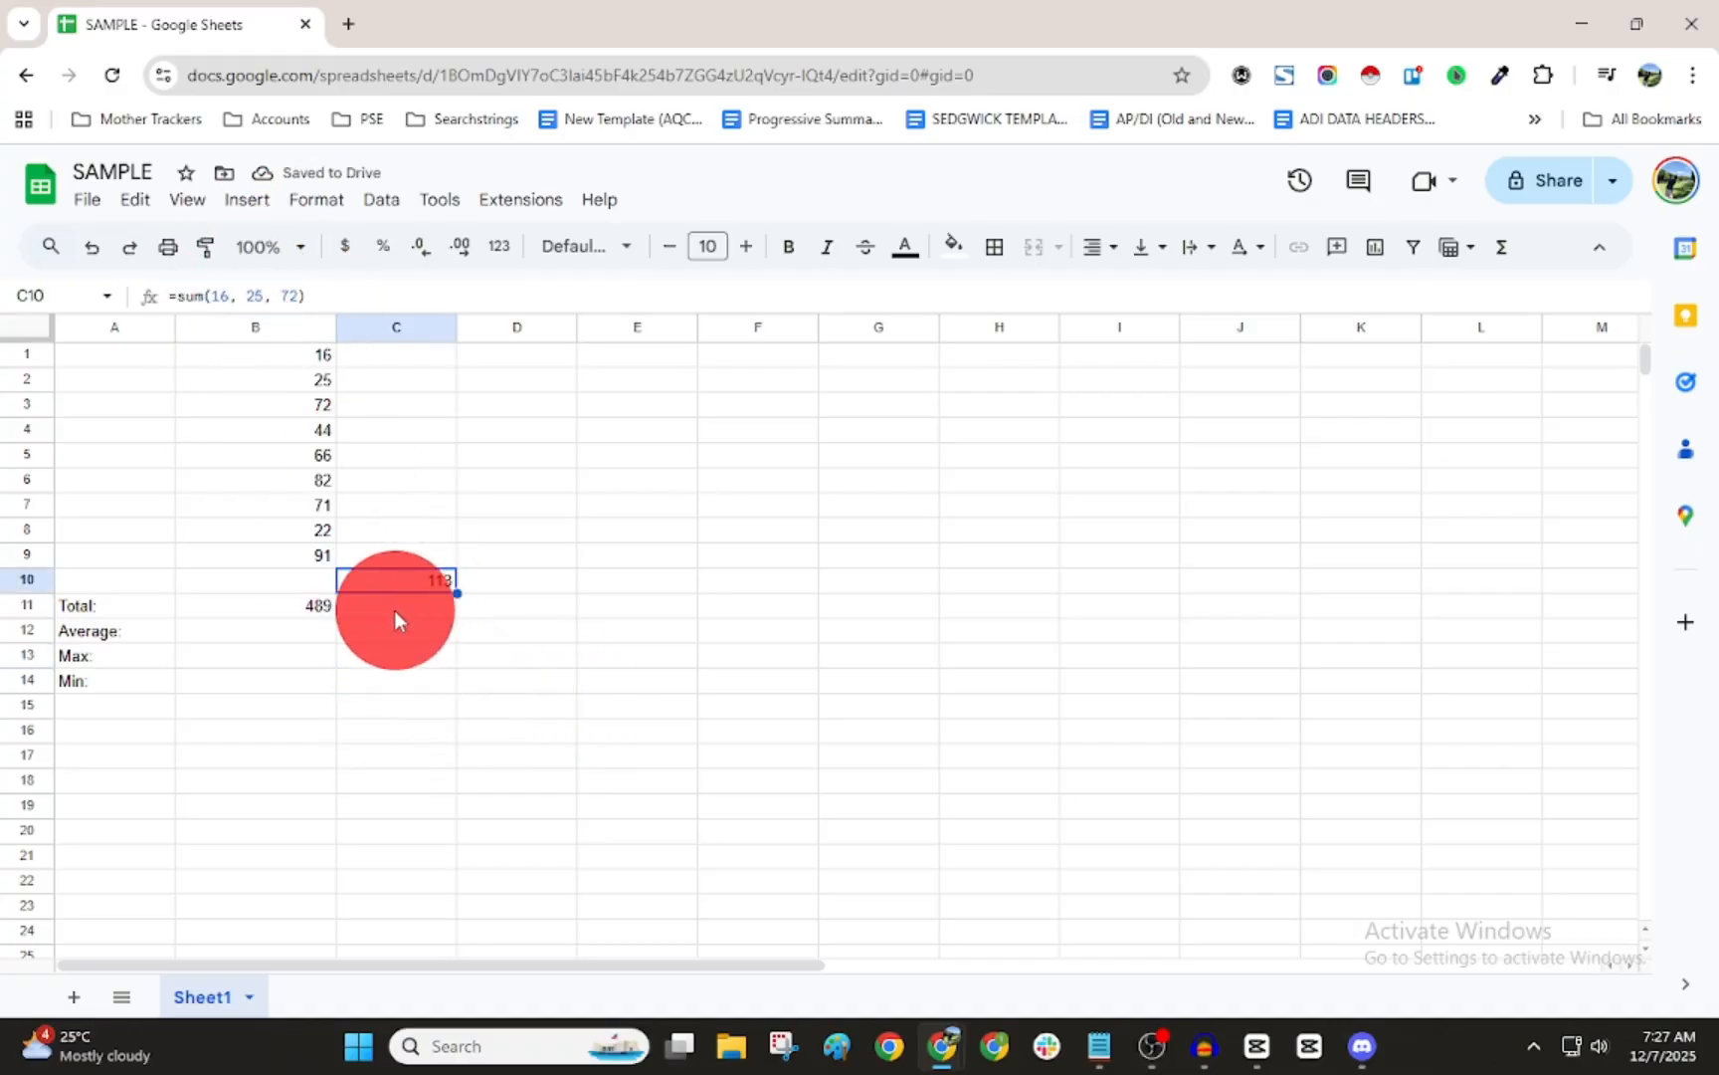
click(394, 611)
key(ctrl+v)
click(402, 575)
key(Delete)
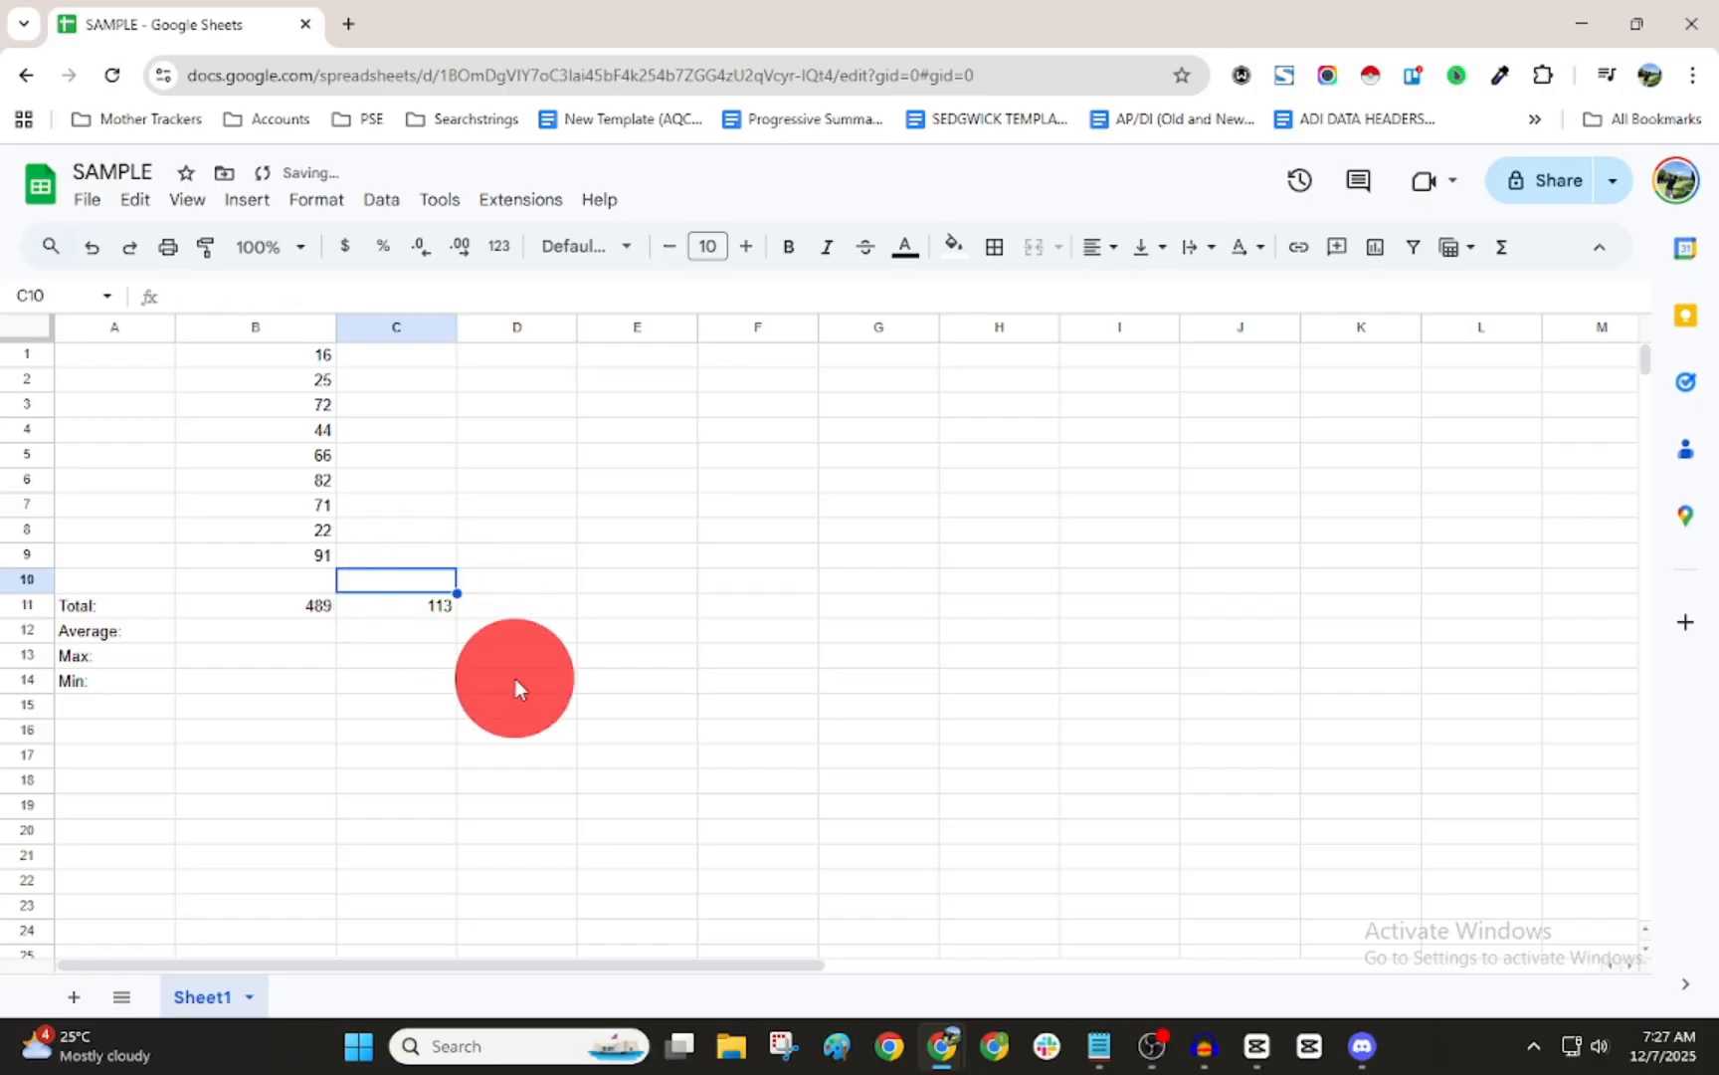
click(404, 601)
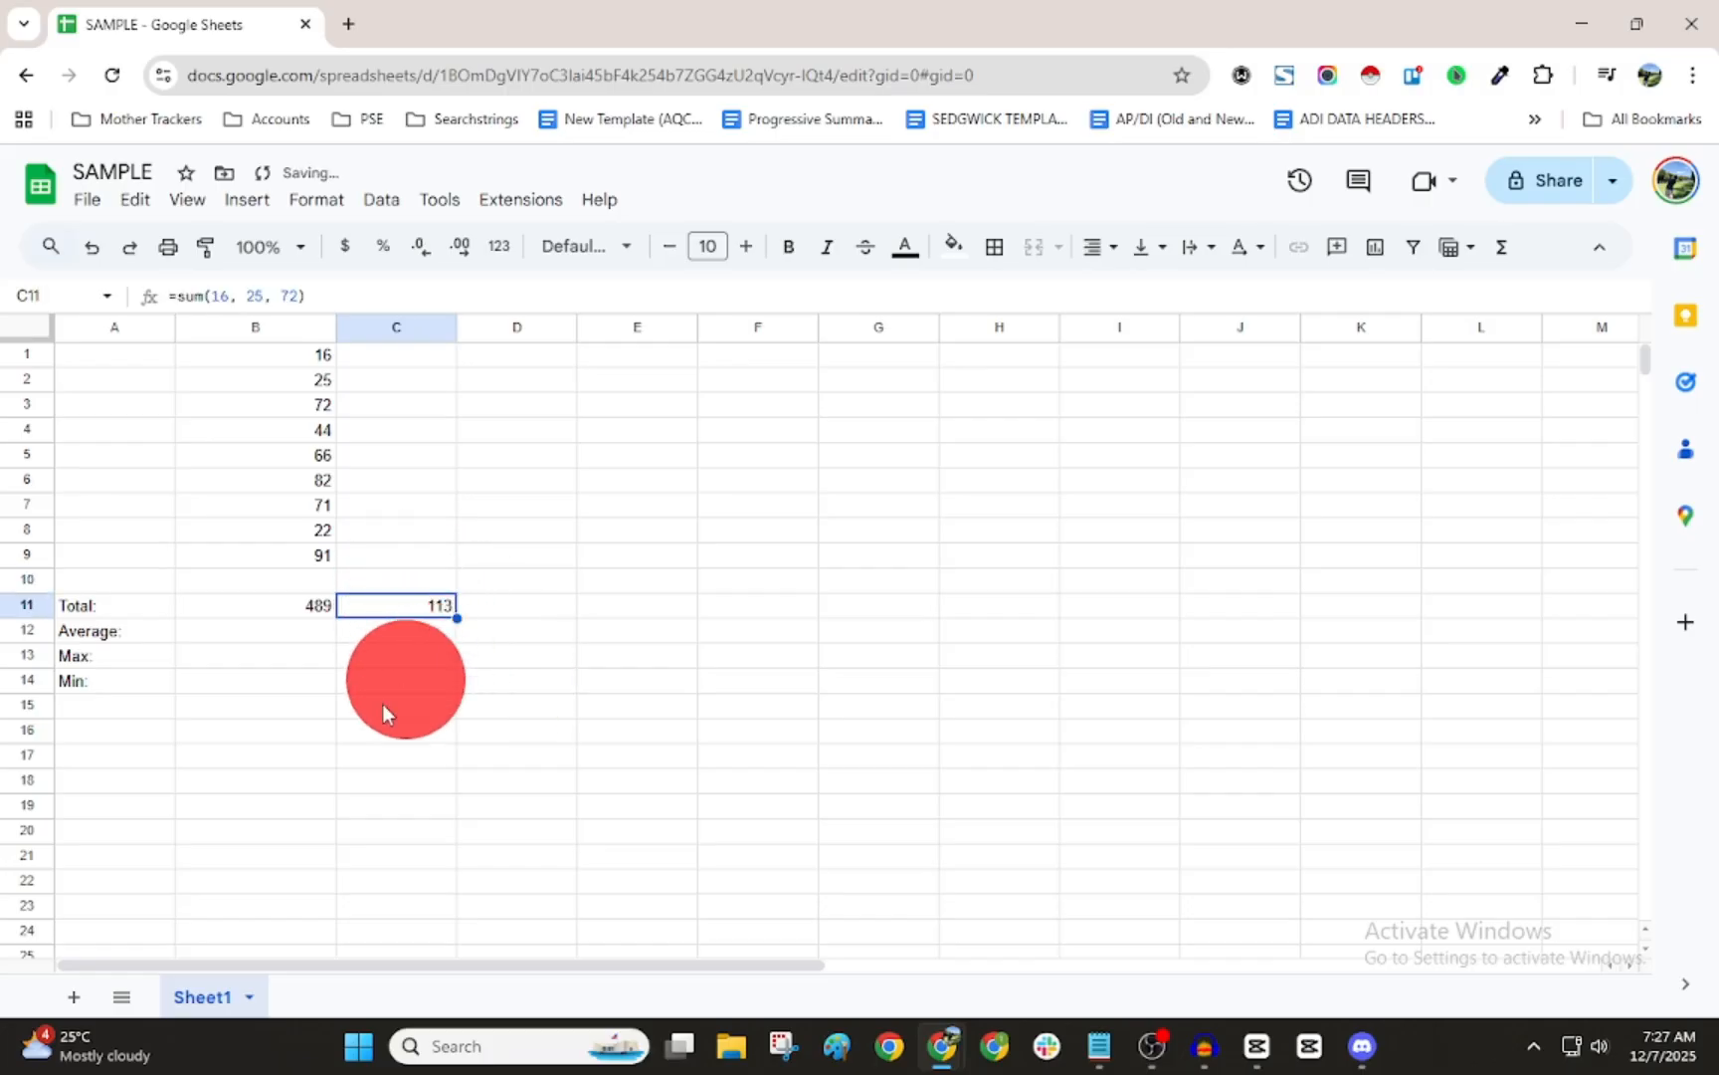
Enter the formula =average(B1:B9) in cell B12 beside the Average label
click(240, 636)
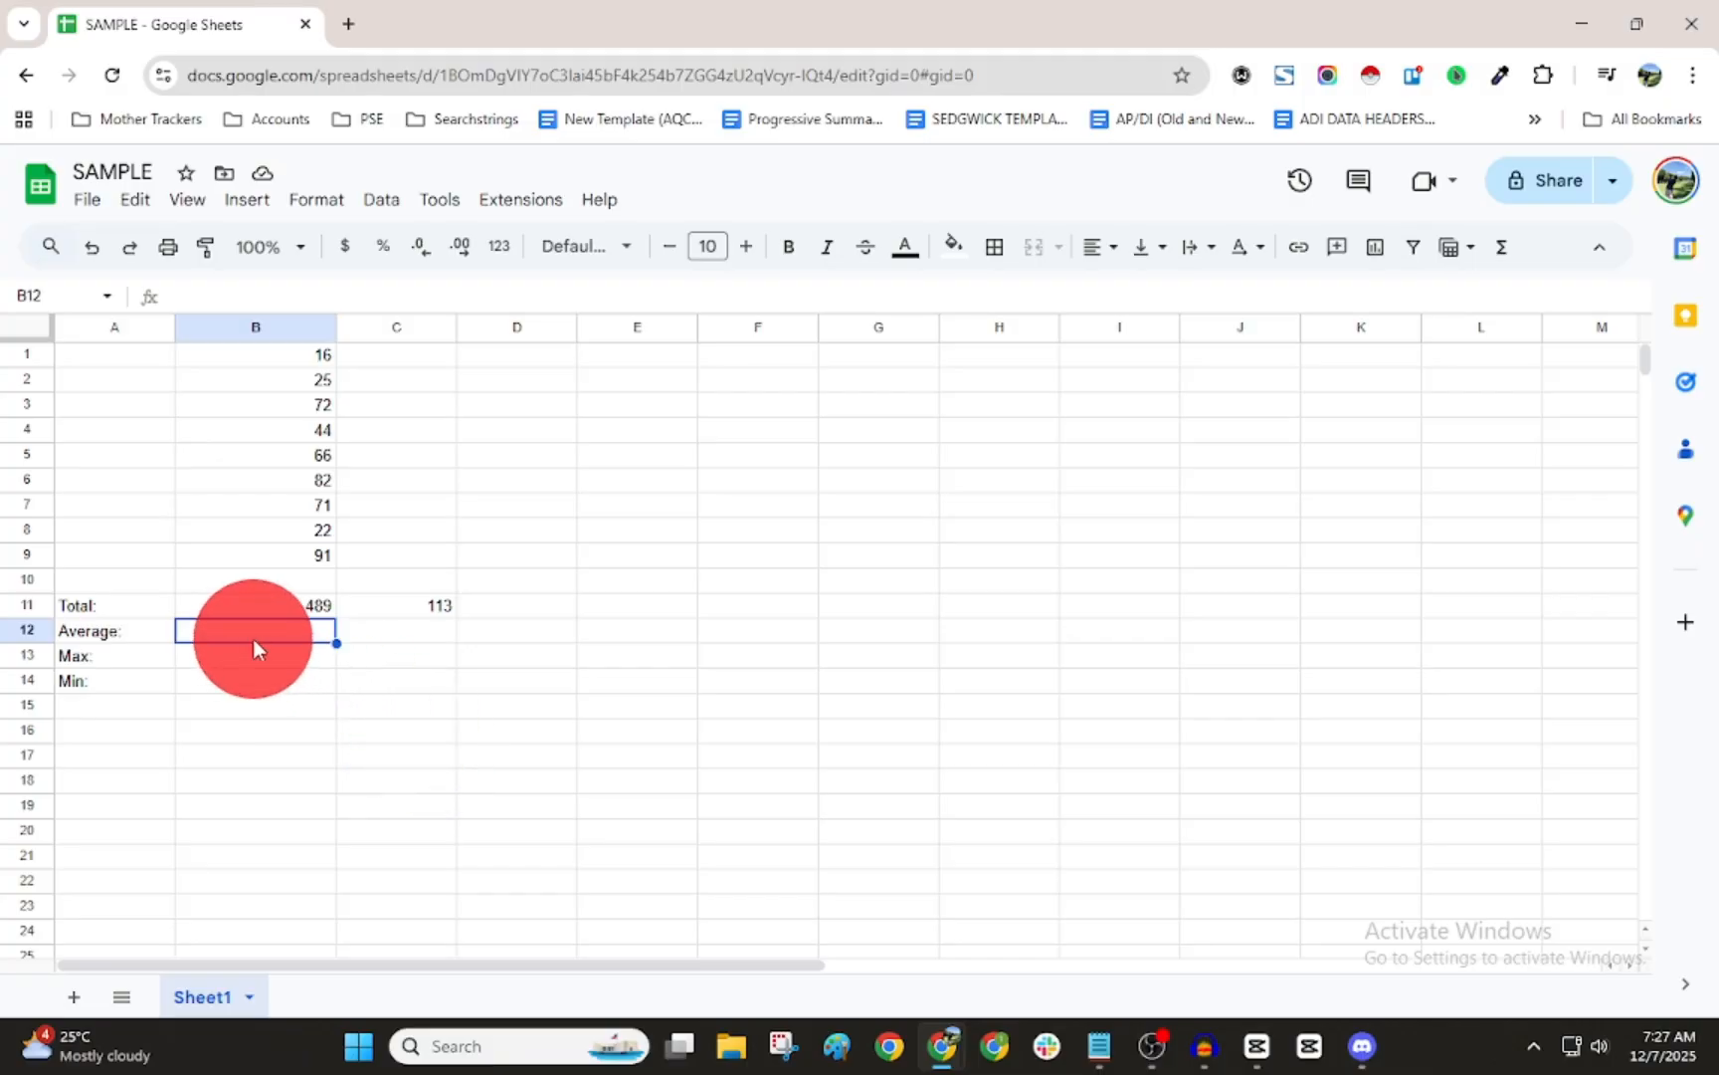
click(277, 602)
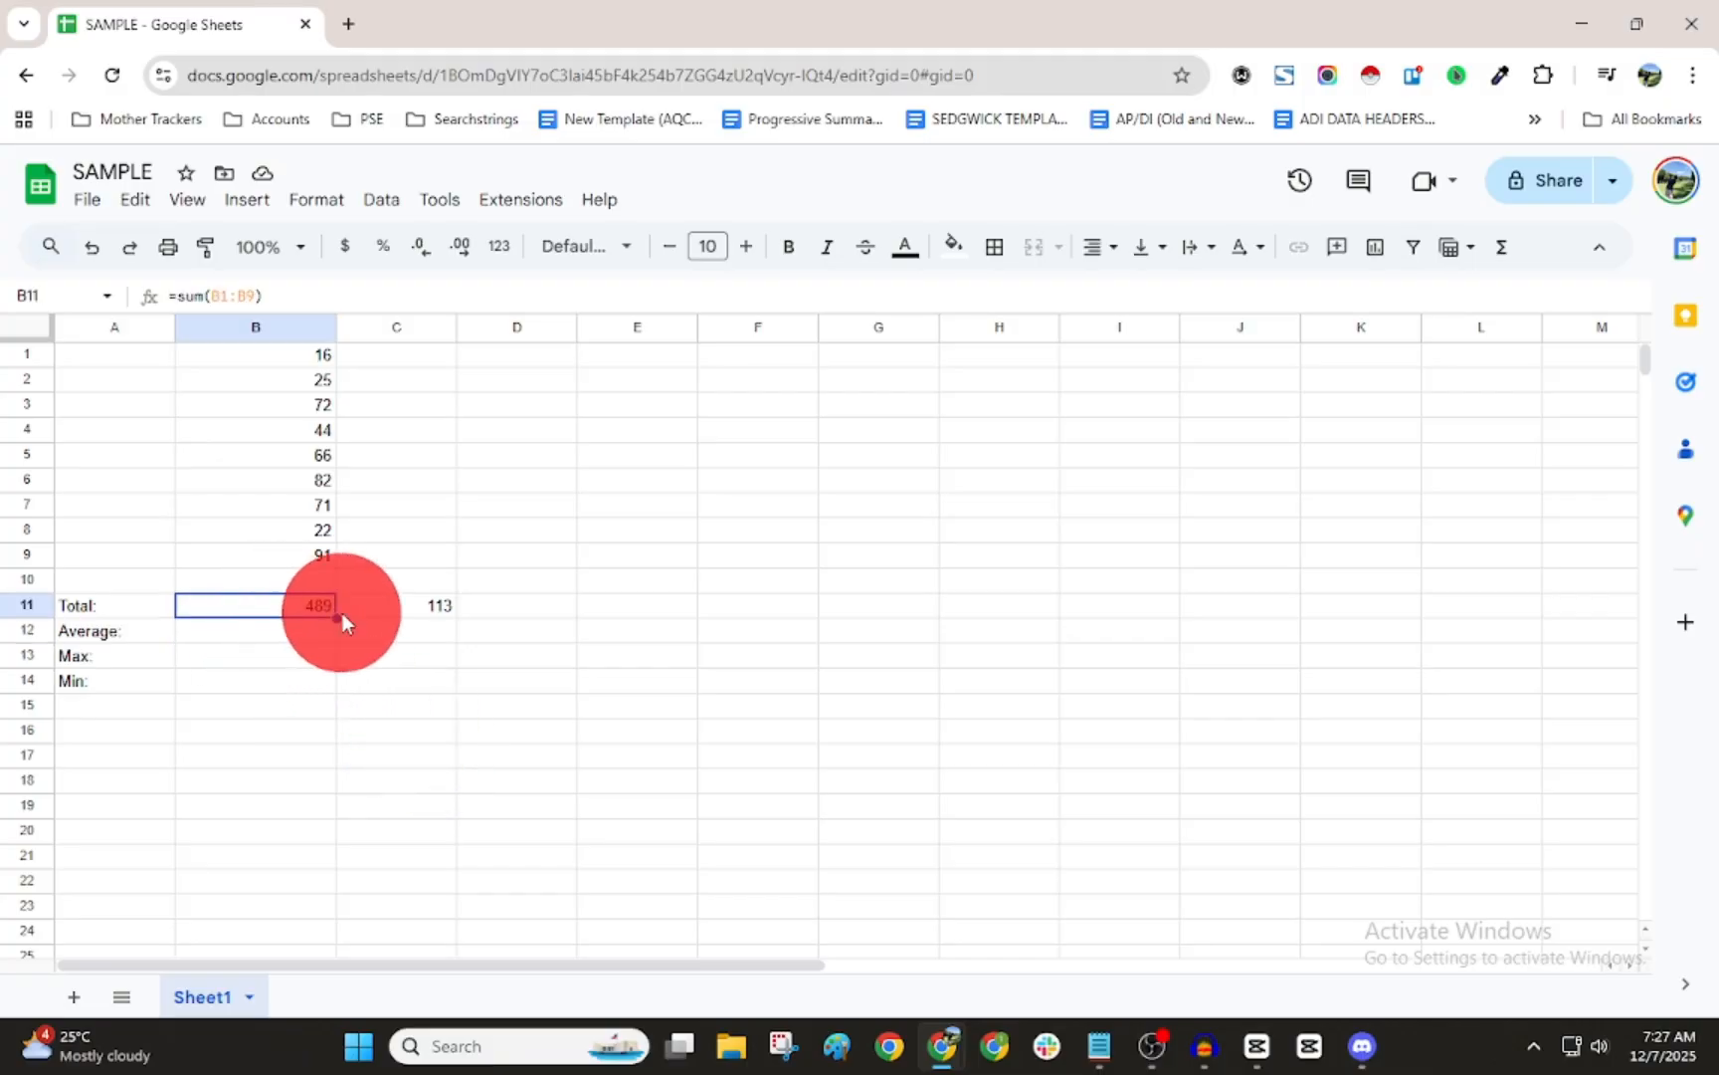
click(244, 631)
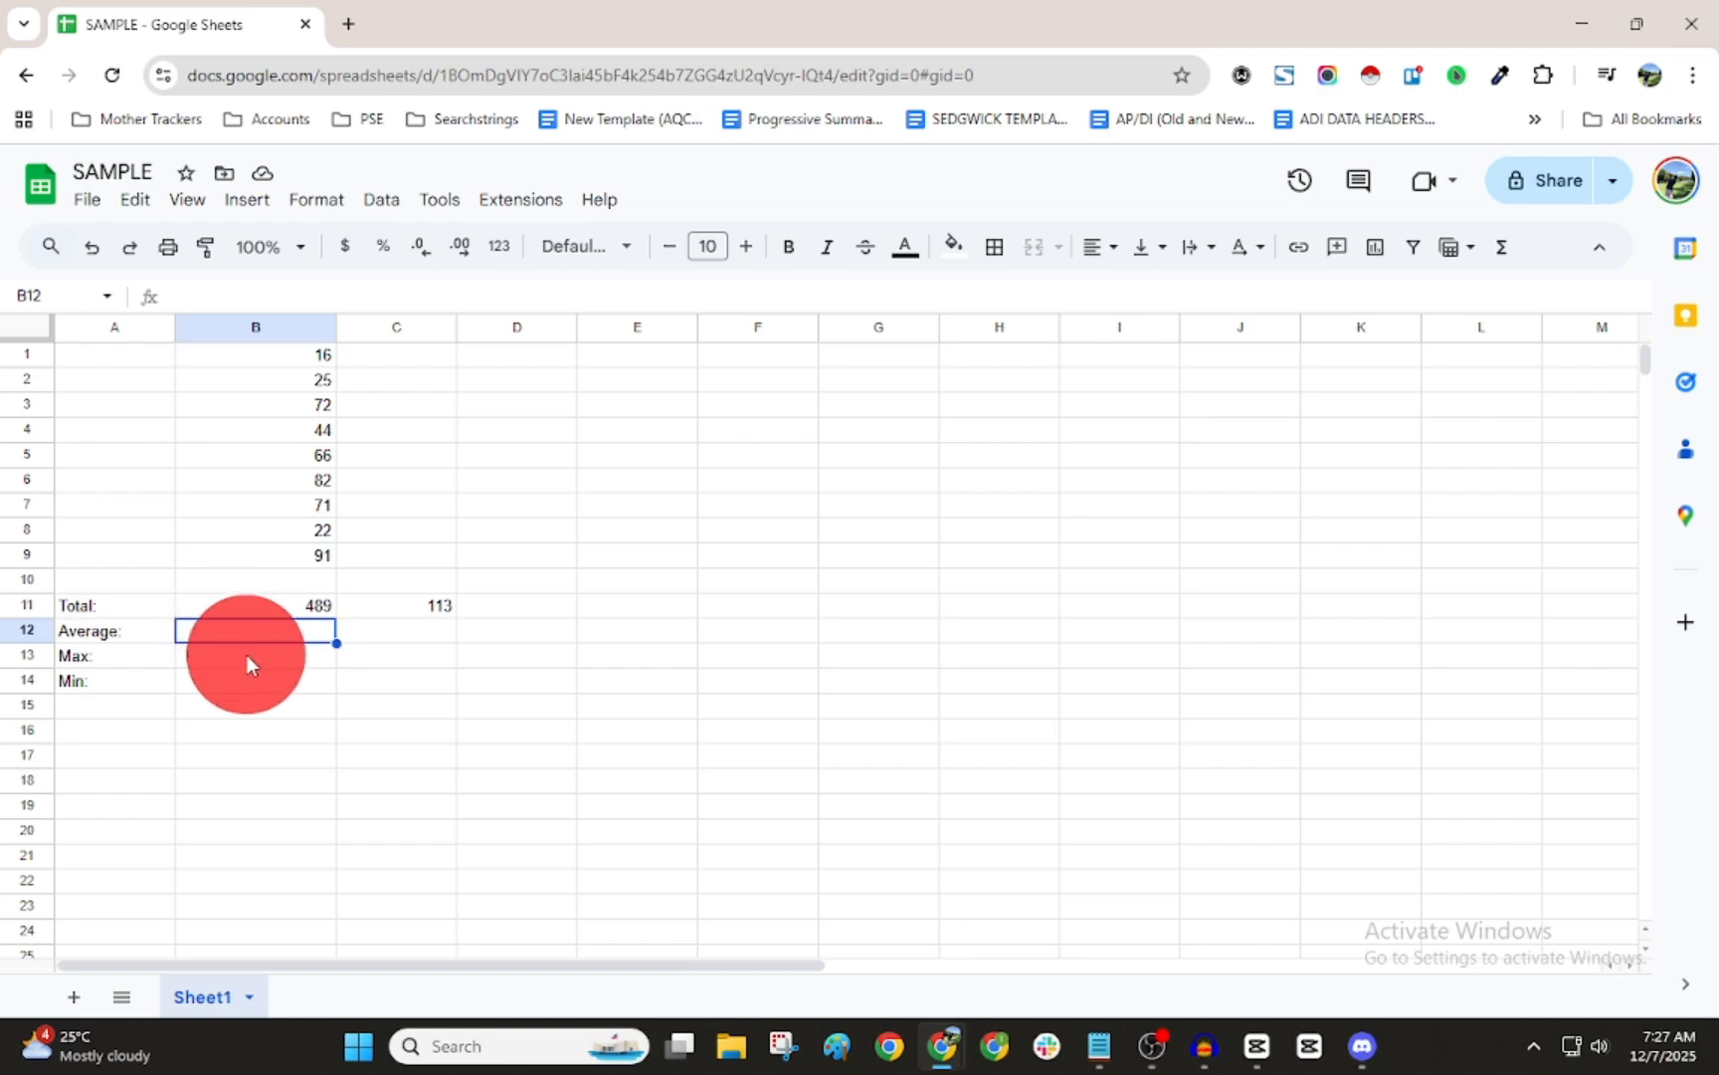
click(240, 632)
double_click(241, 631)
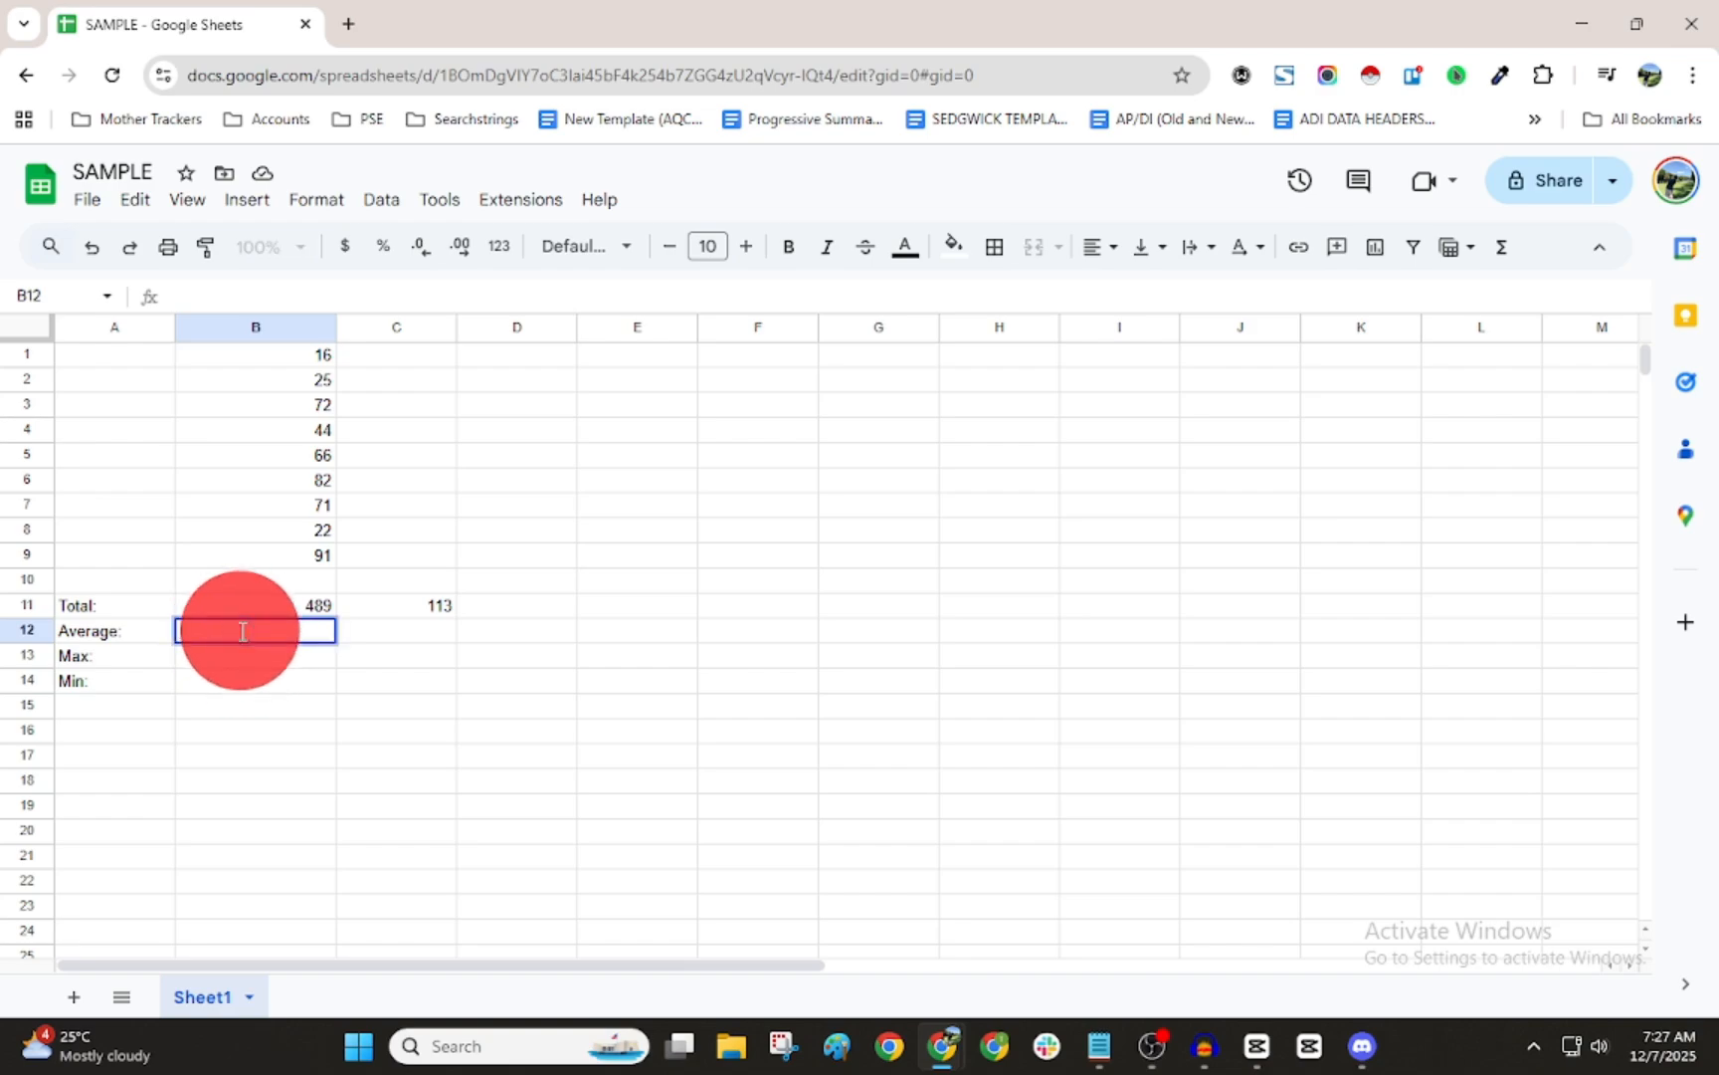
text(=)
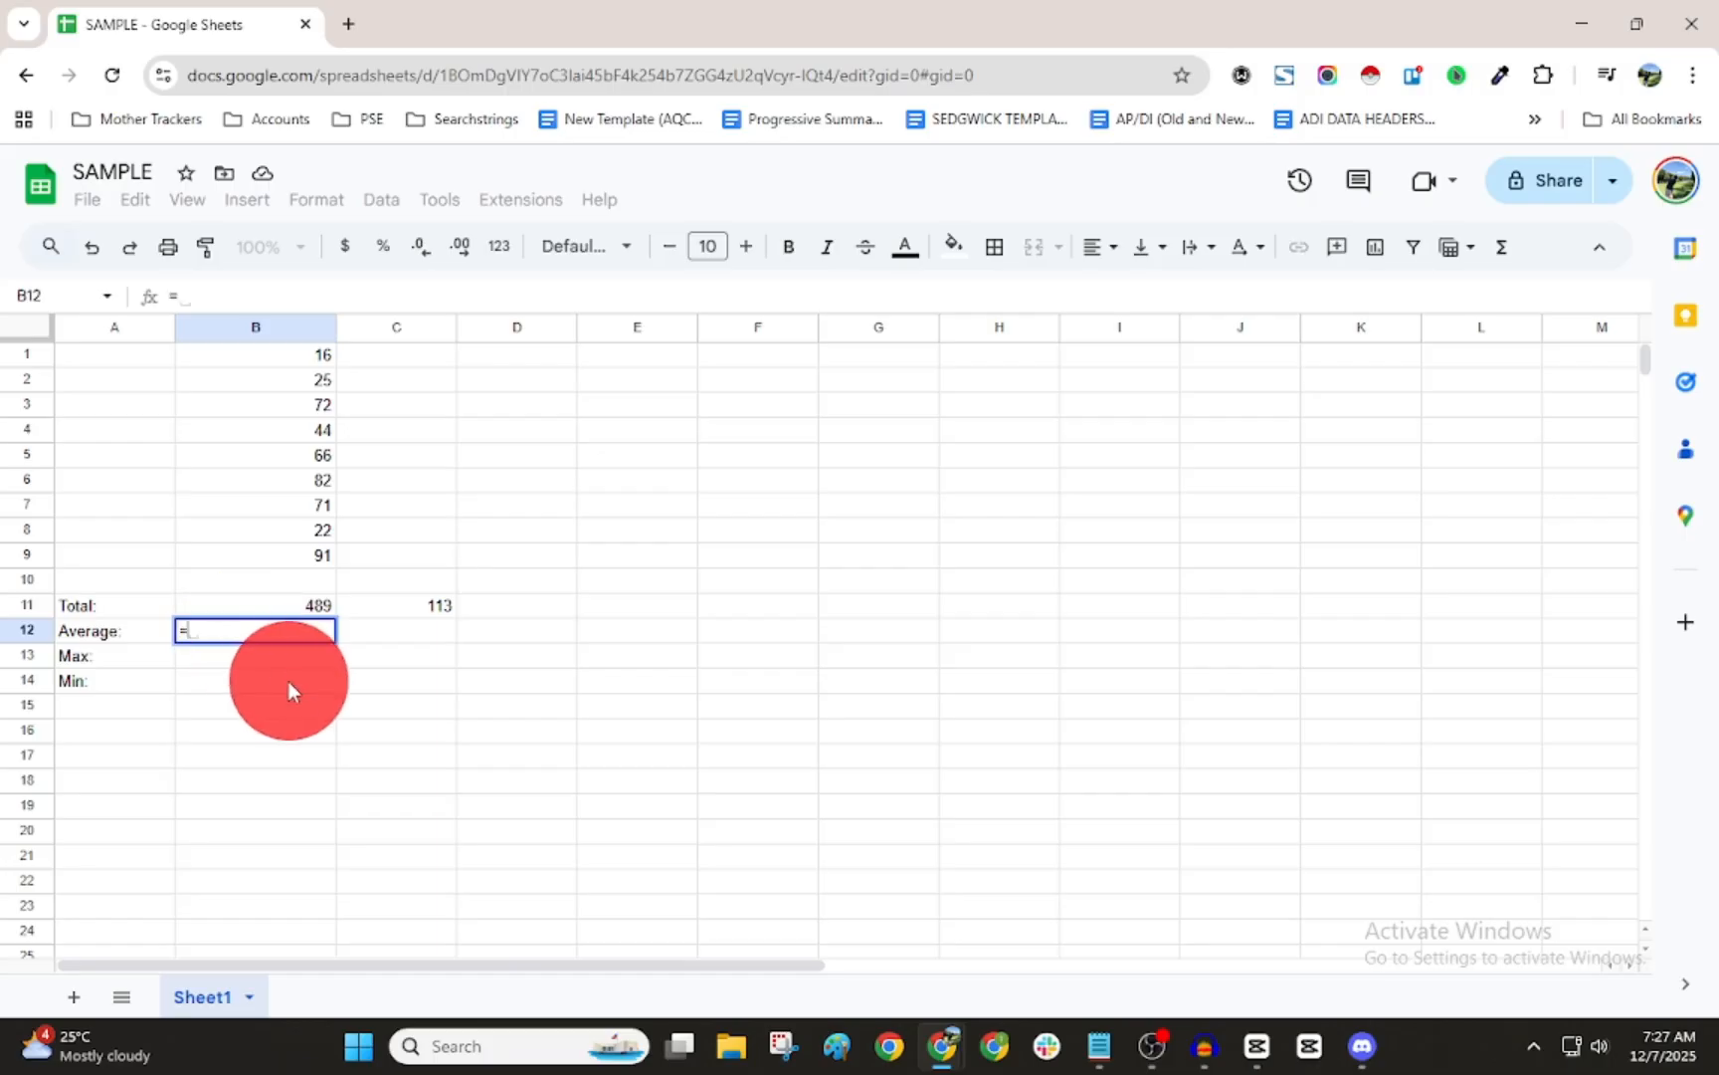
text(average)
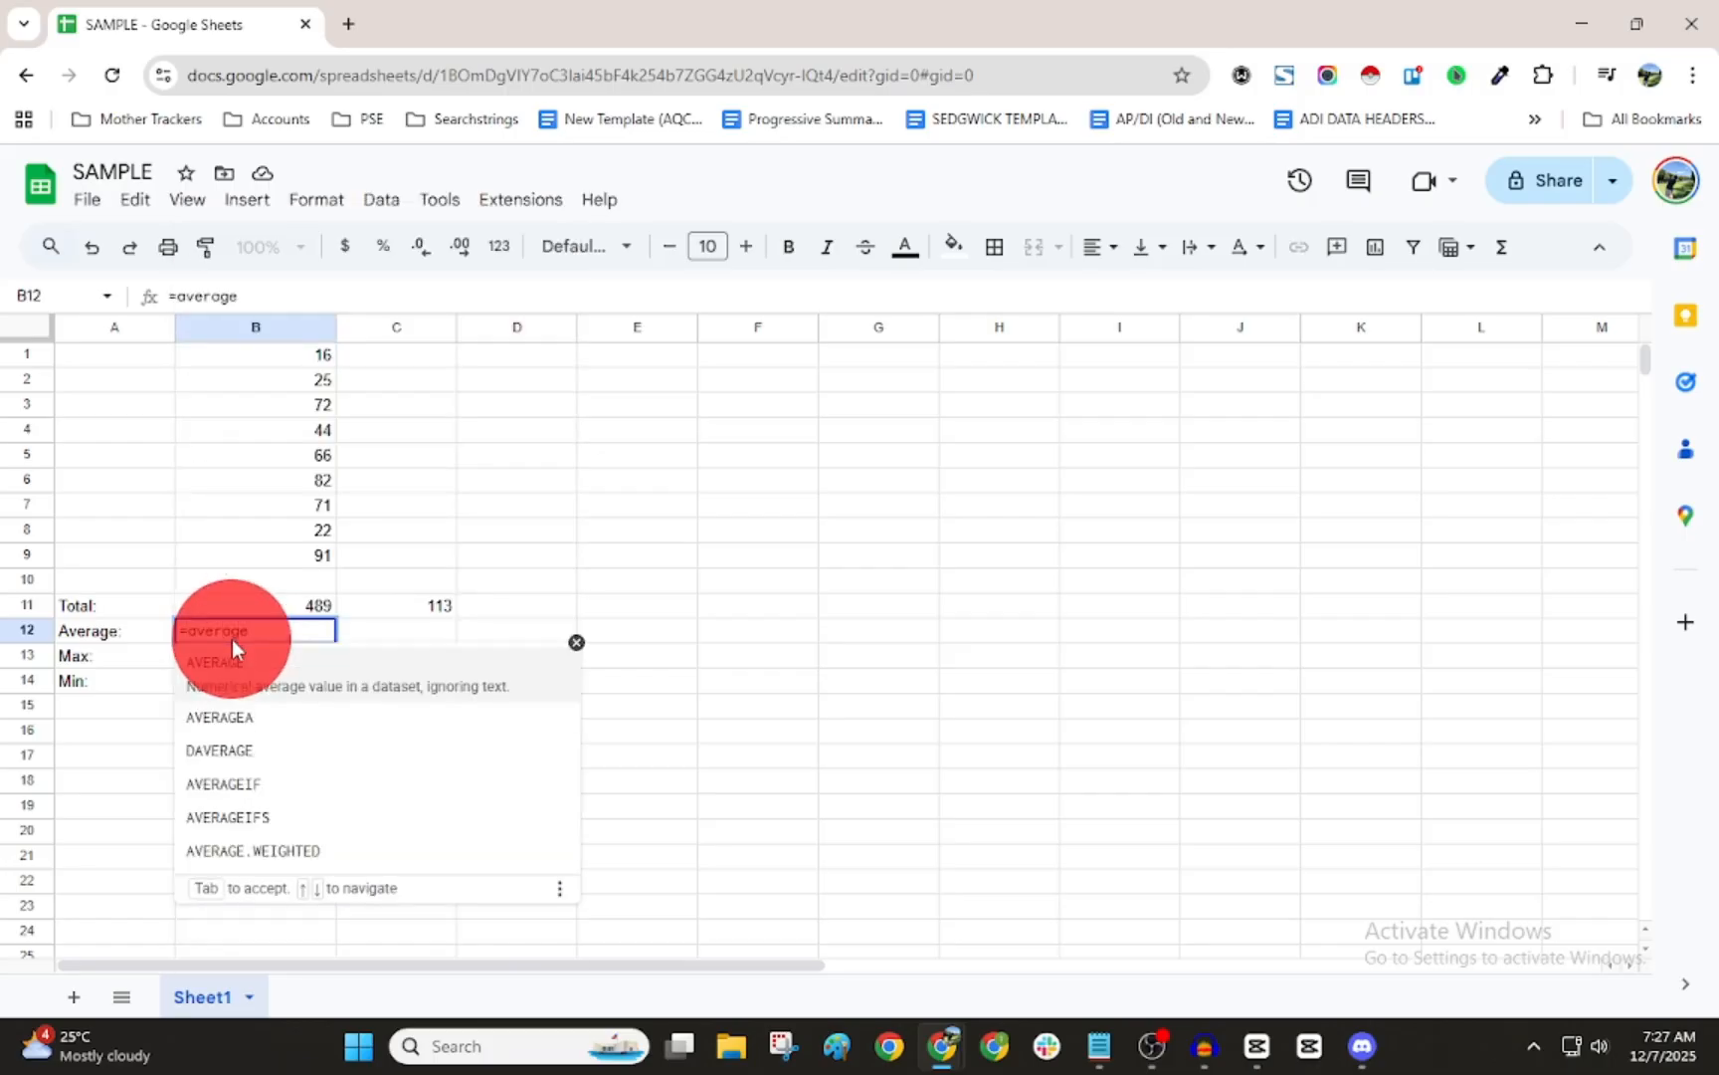
text(()
drag(233, 639, 263, 564)
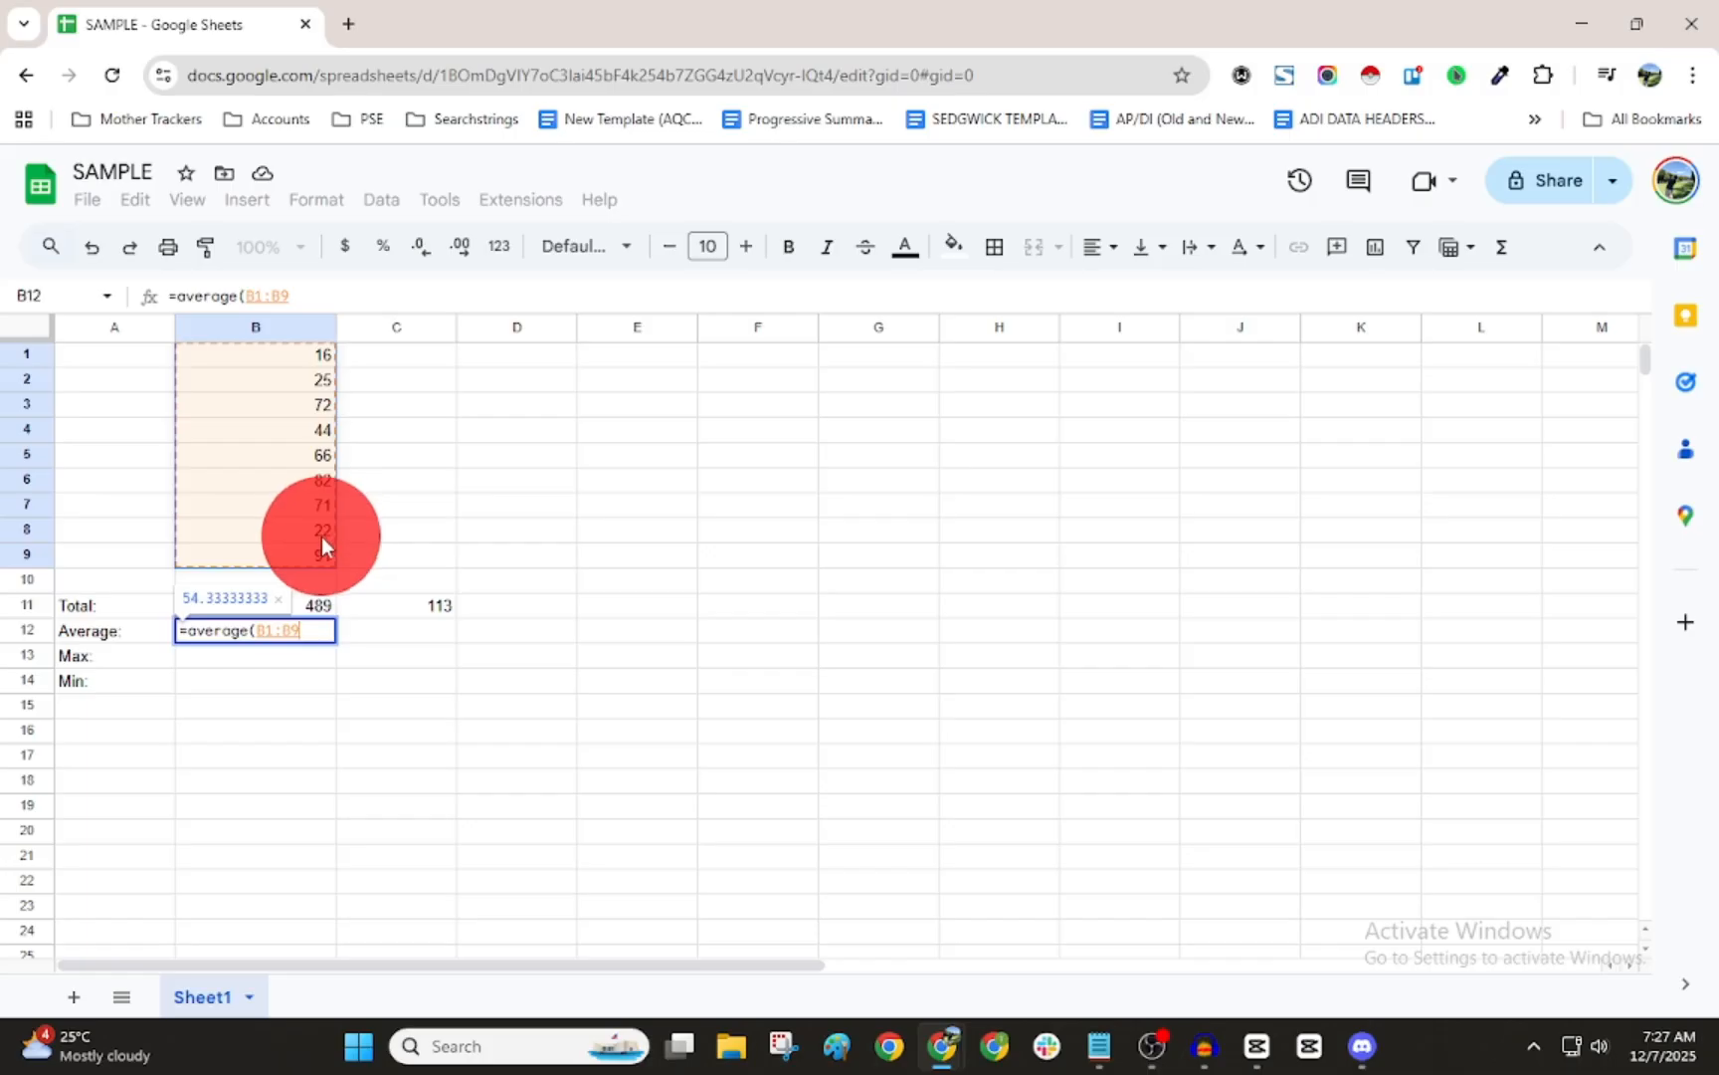
text())
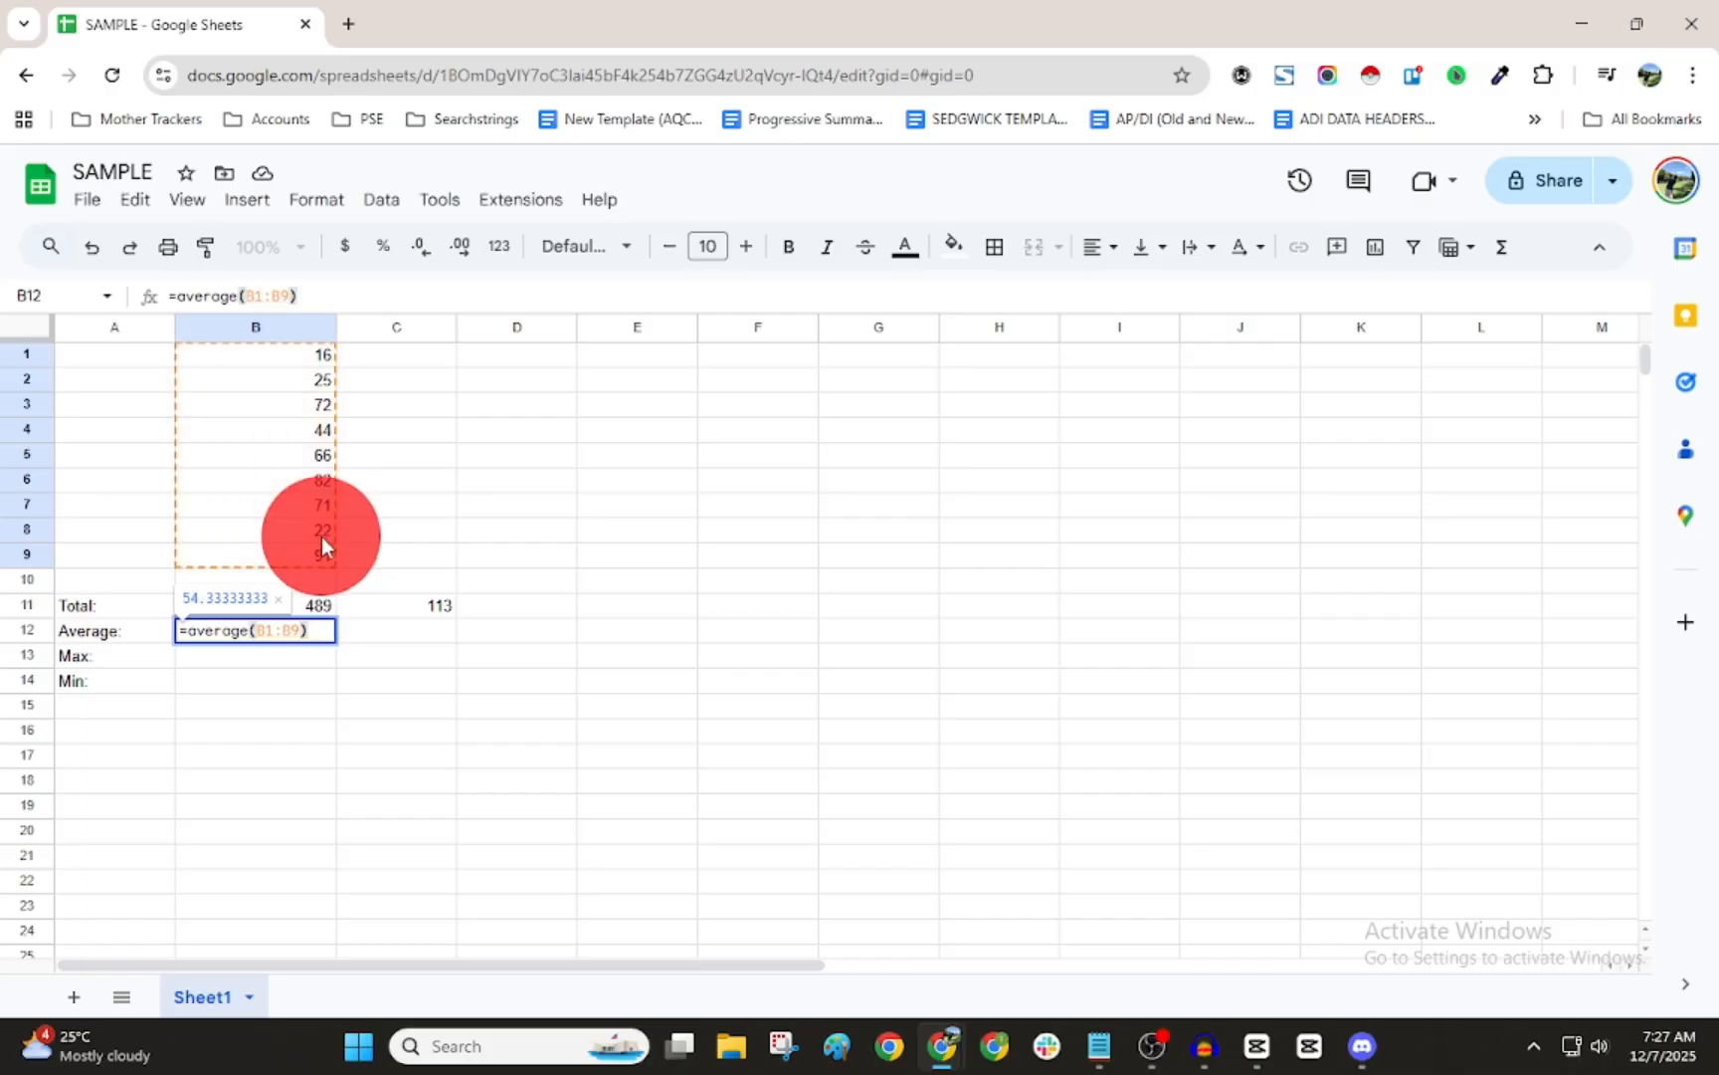
key(Return)
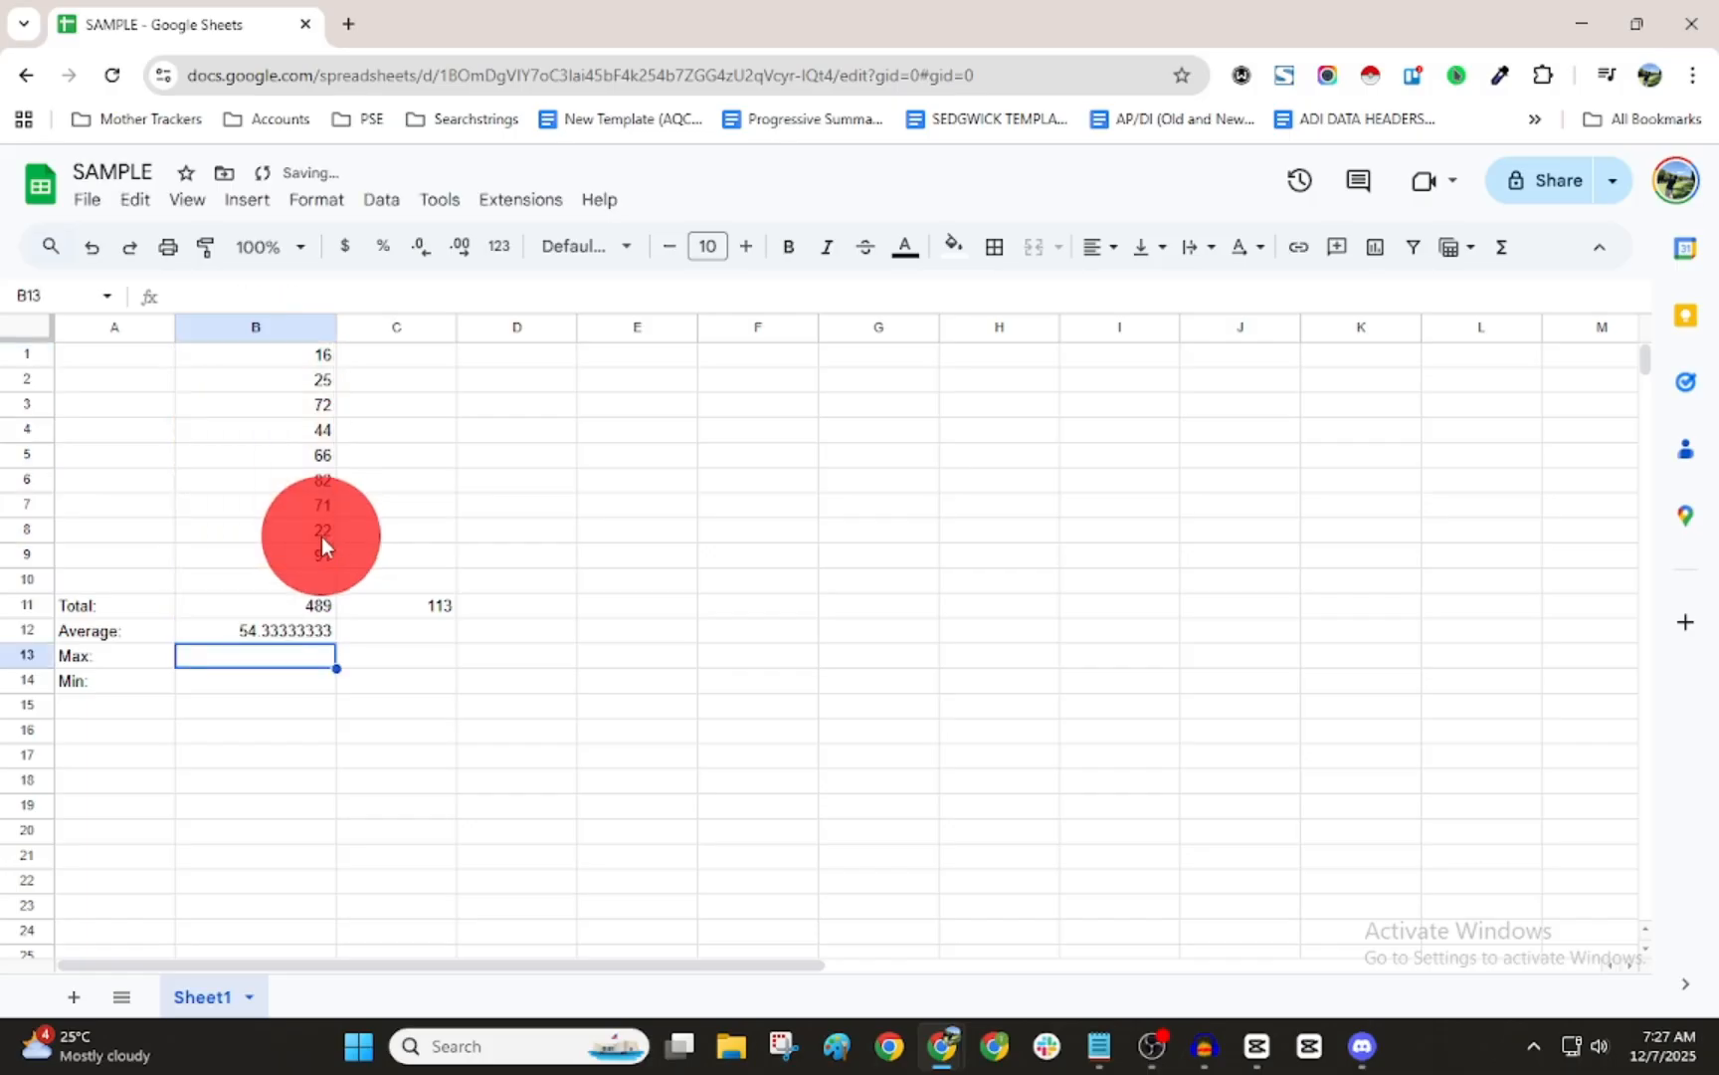
Remove the closing parenthesis from the average formula in B12 and re-enter the formula
click(265, 632)
triple_click(264, 630)
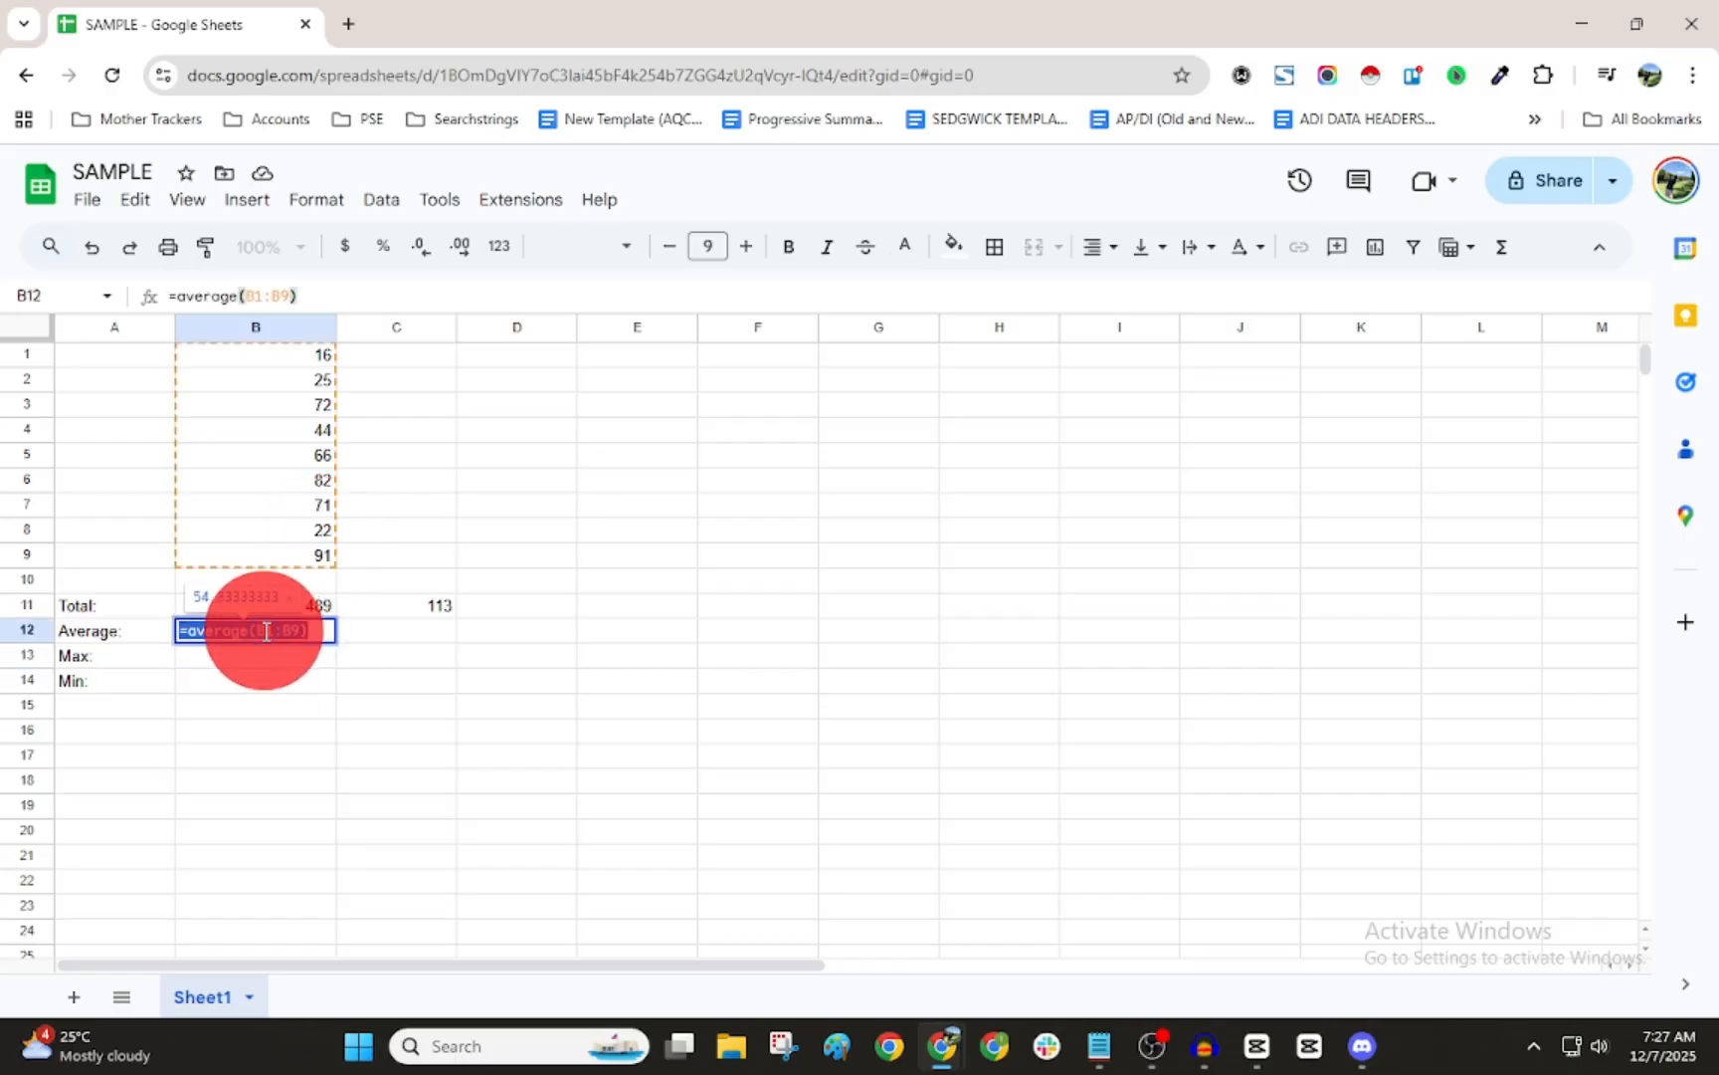
click(320, 632)
key(BackSpace)
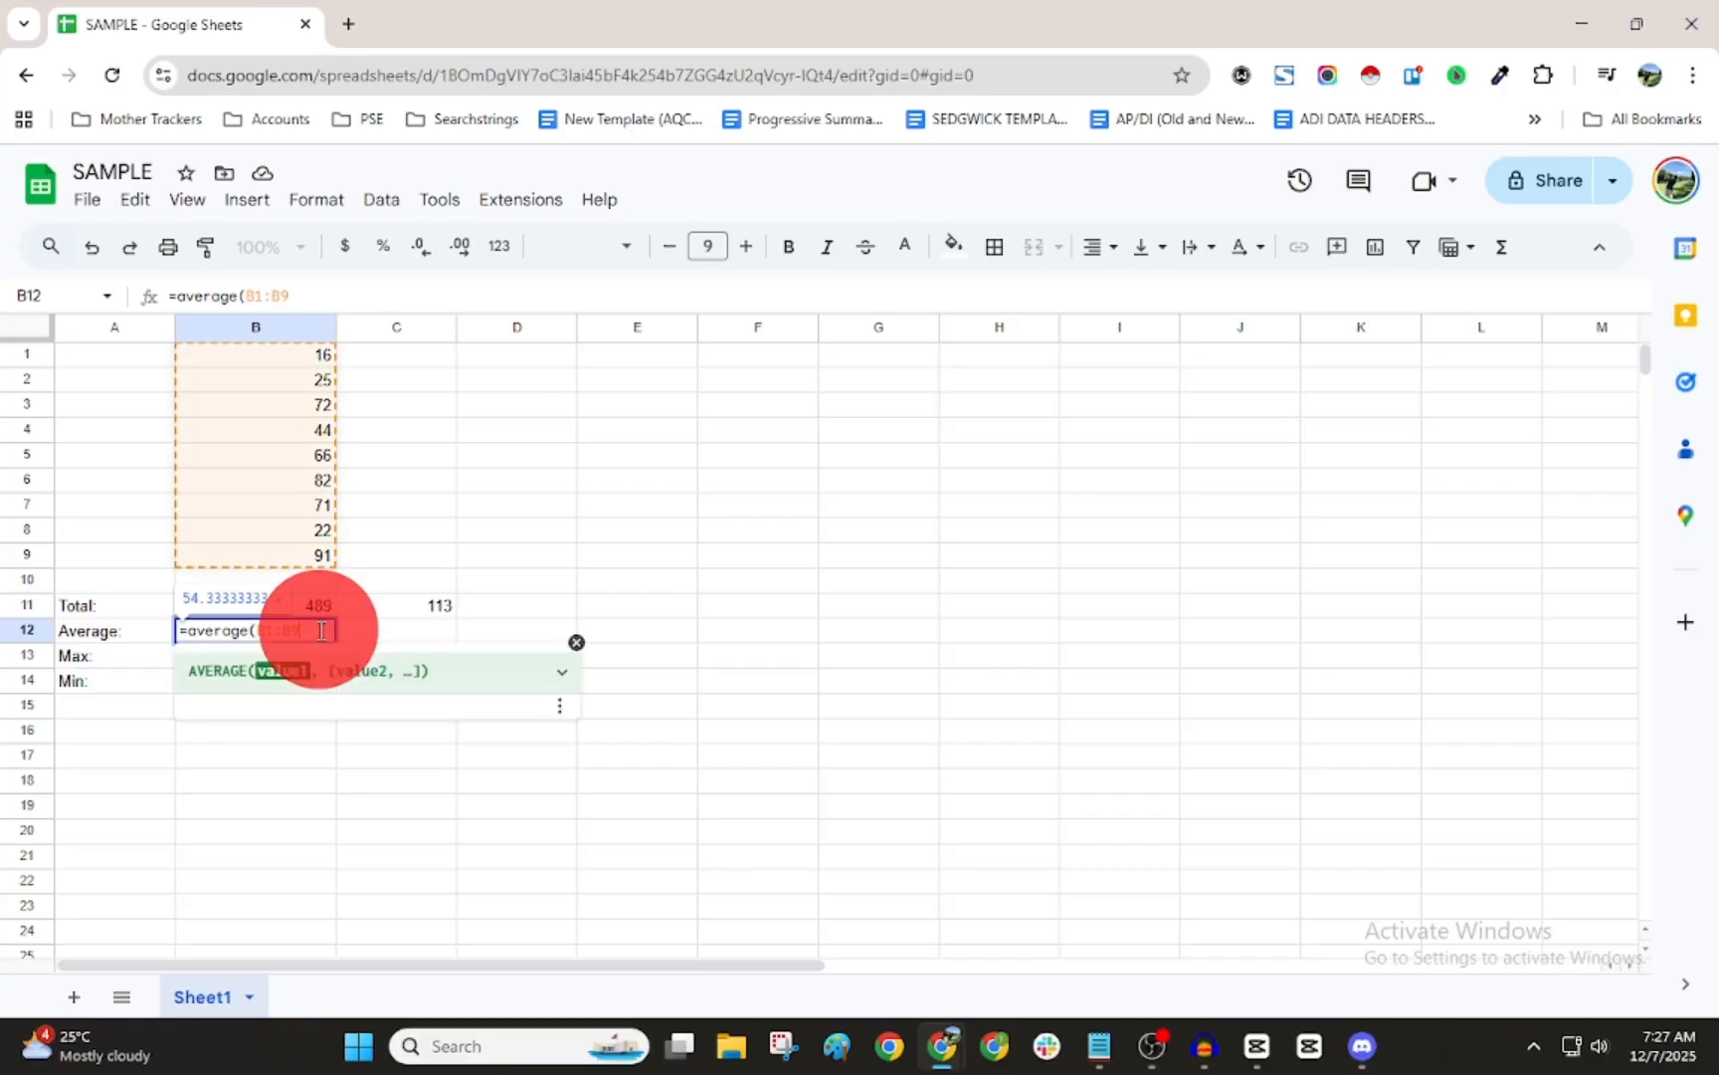
key(Return)
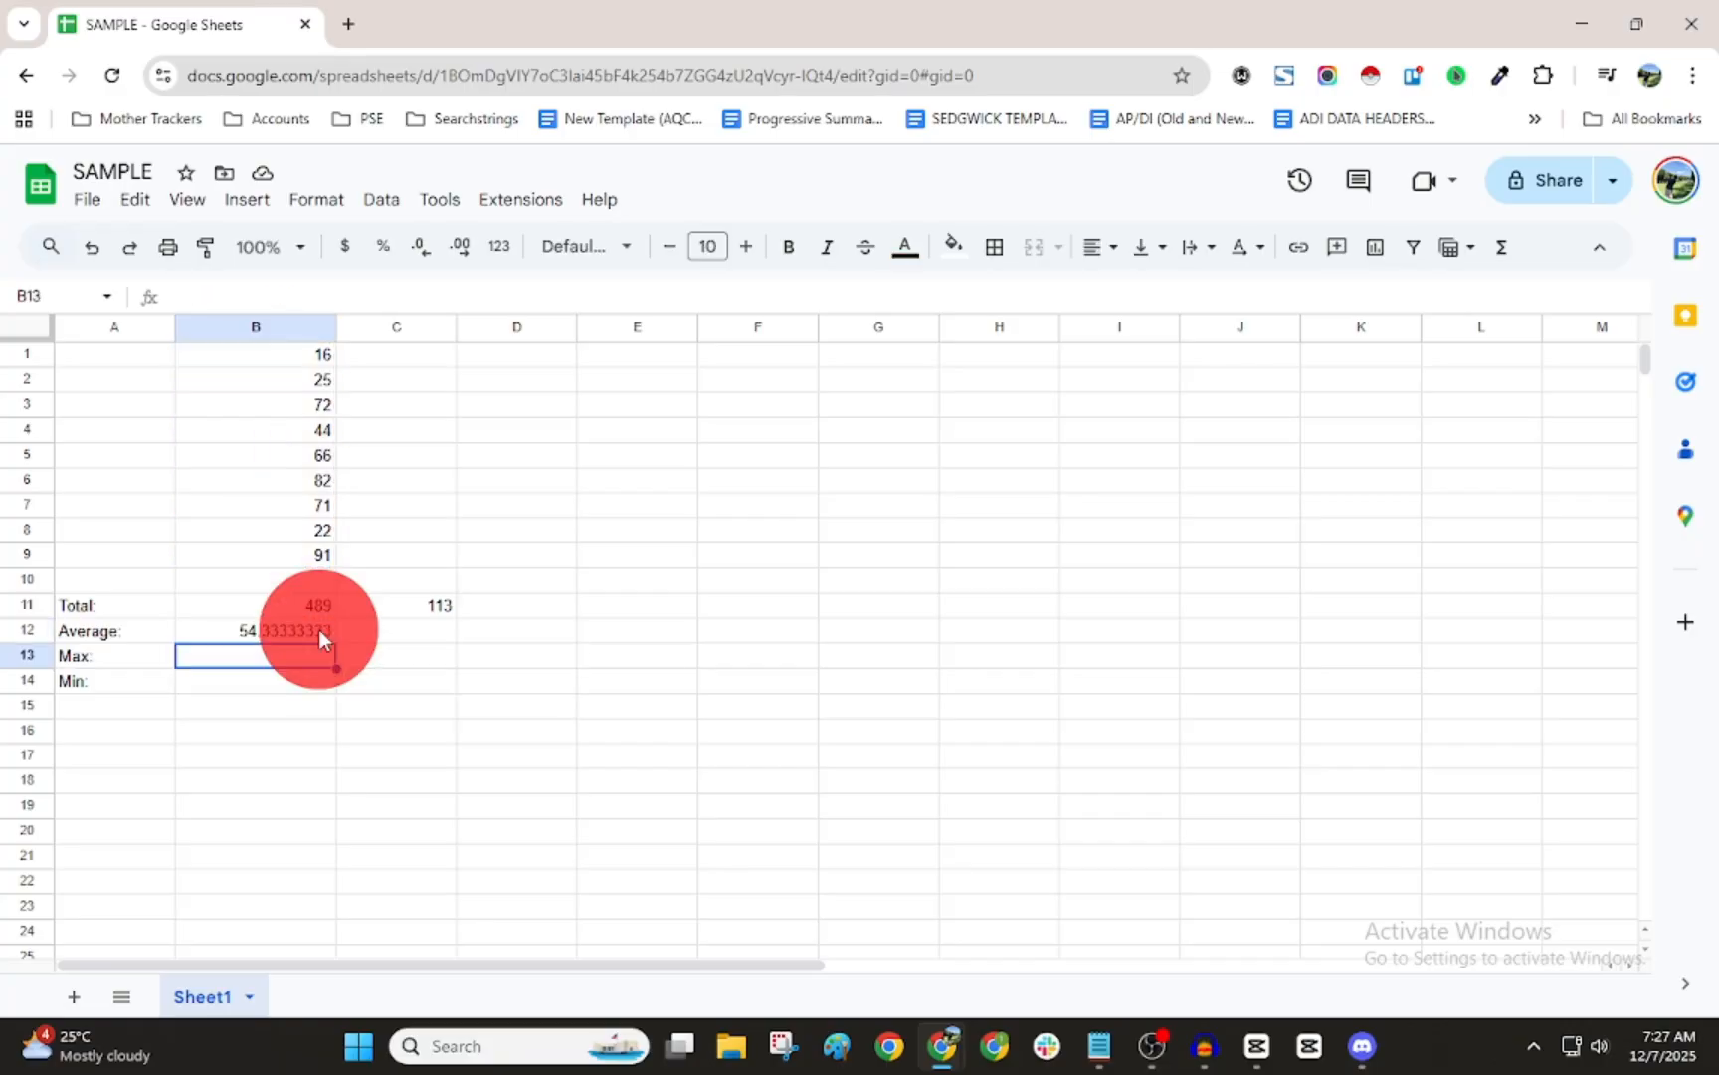
click(257, 632)
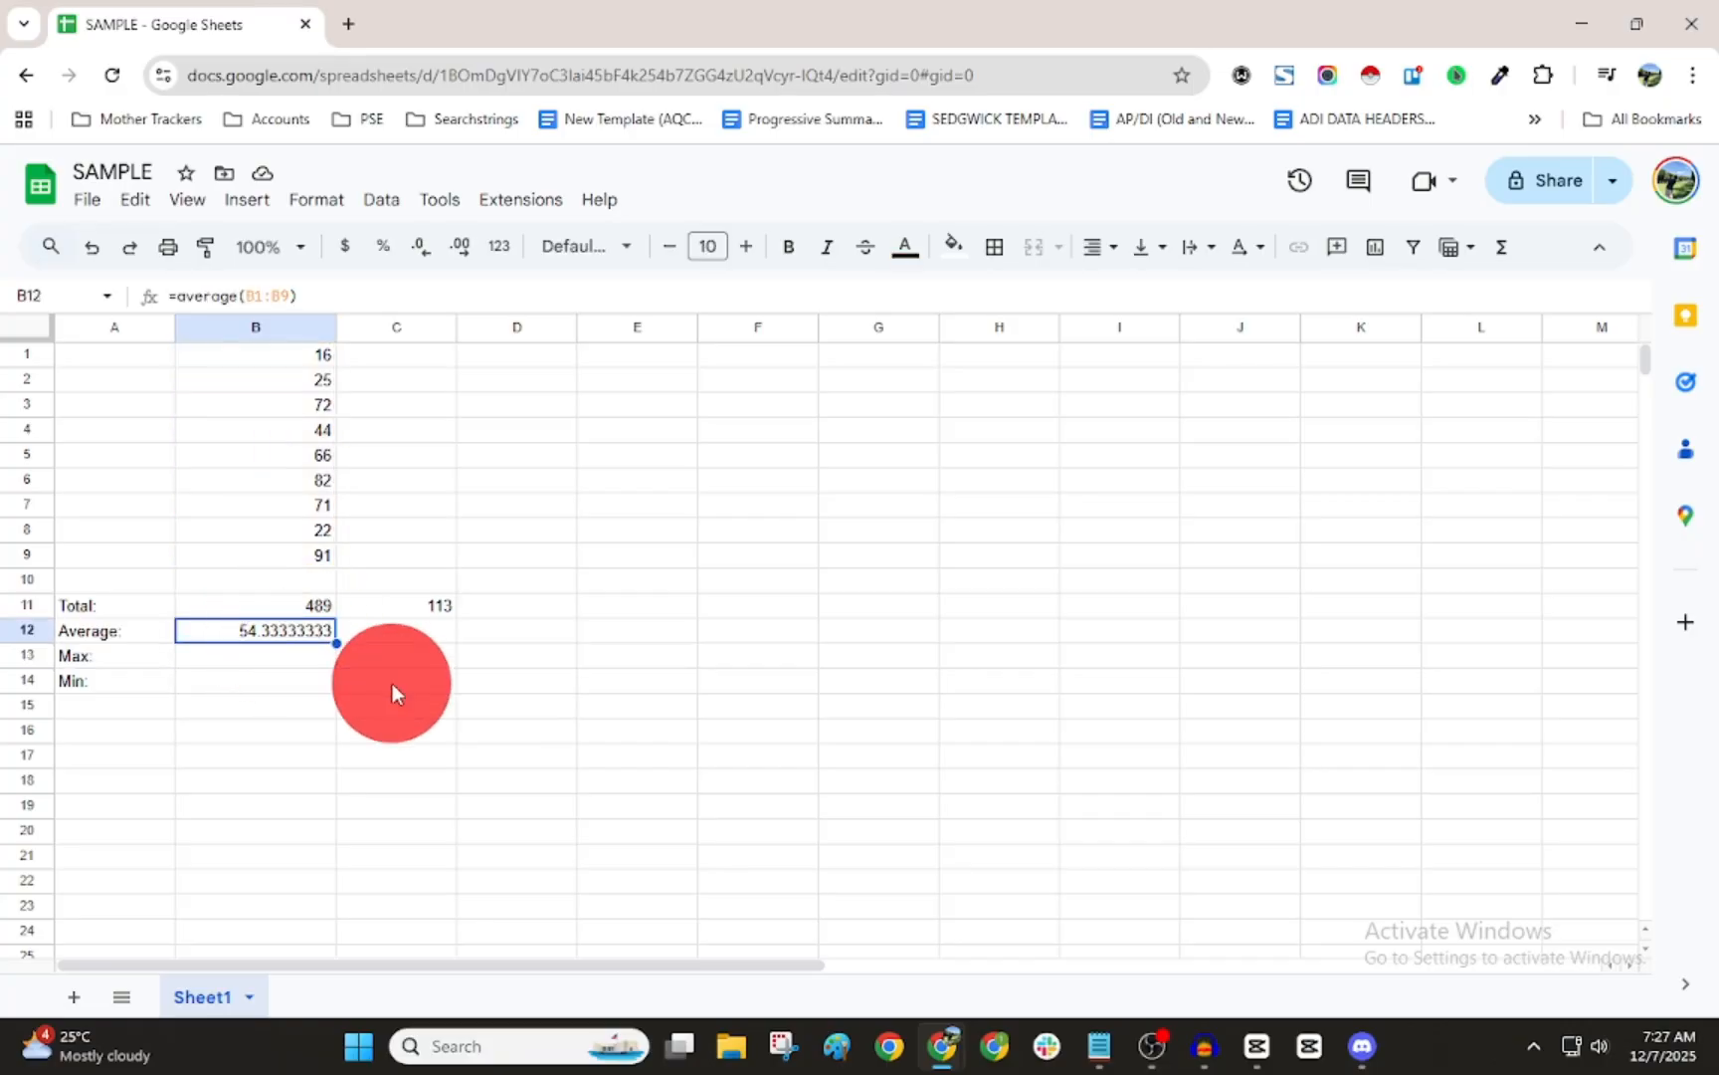
click(240, 662)
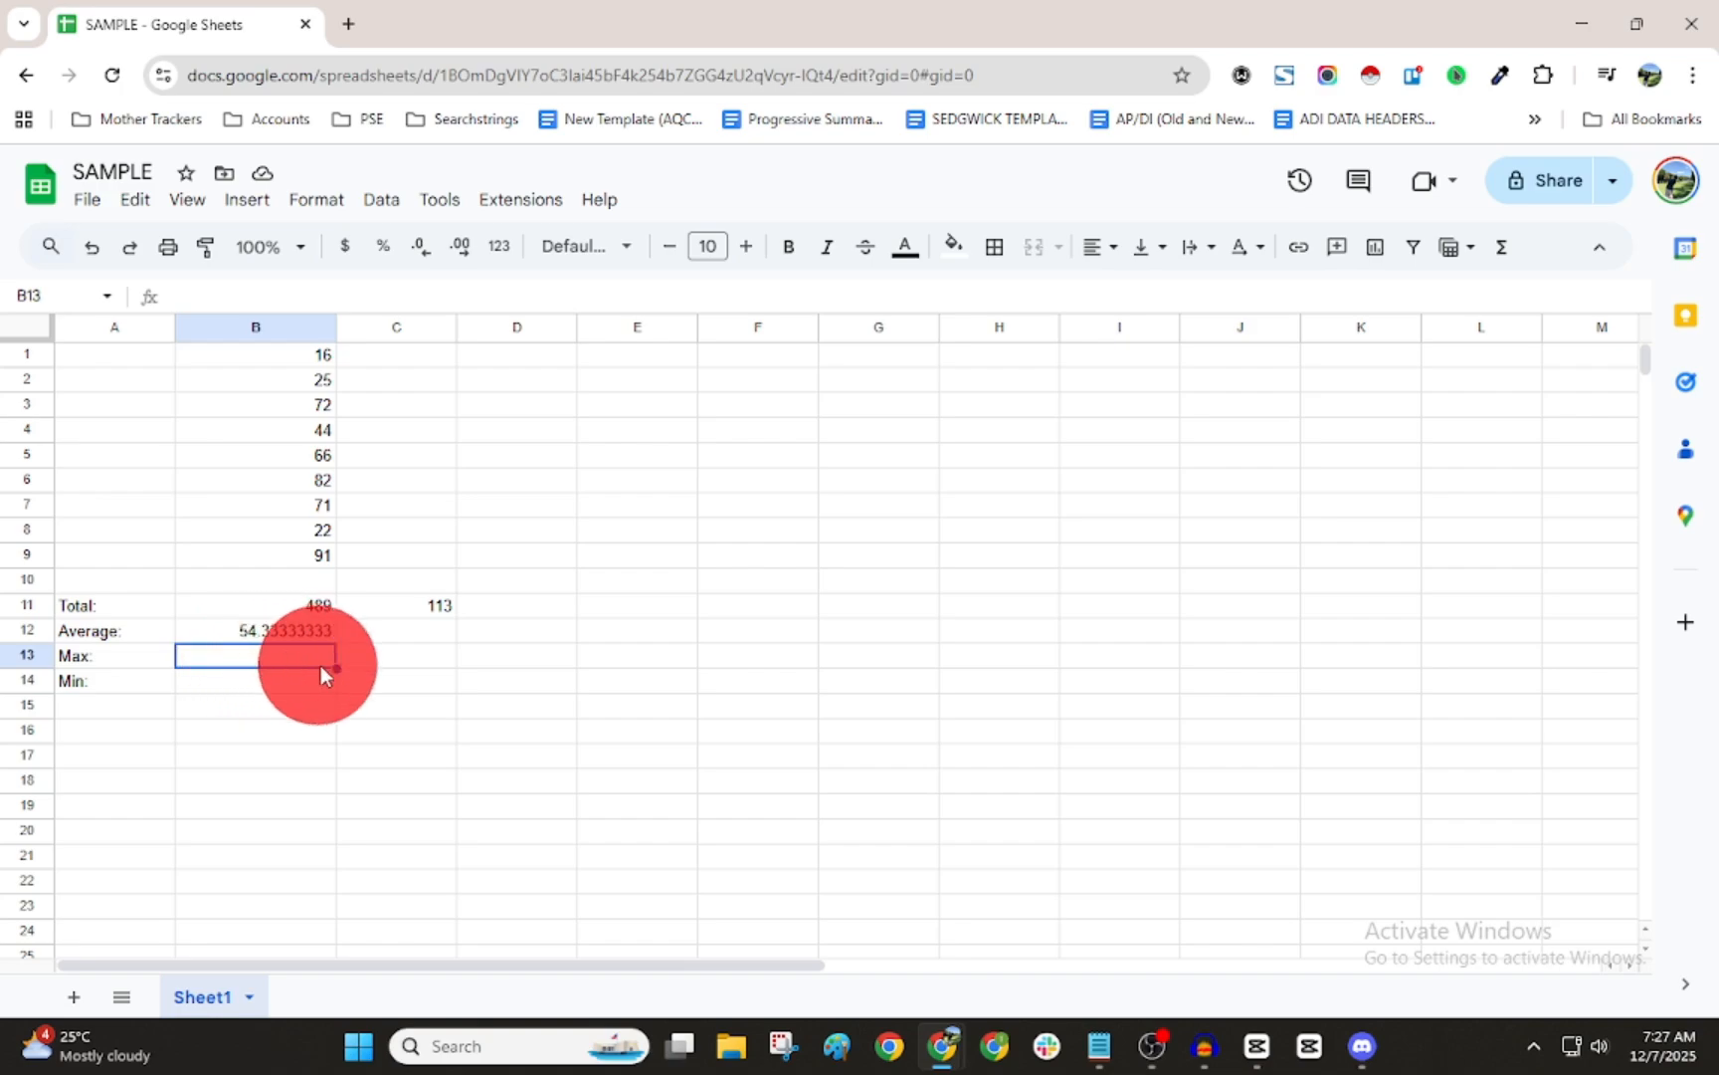
click(274, 634)
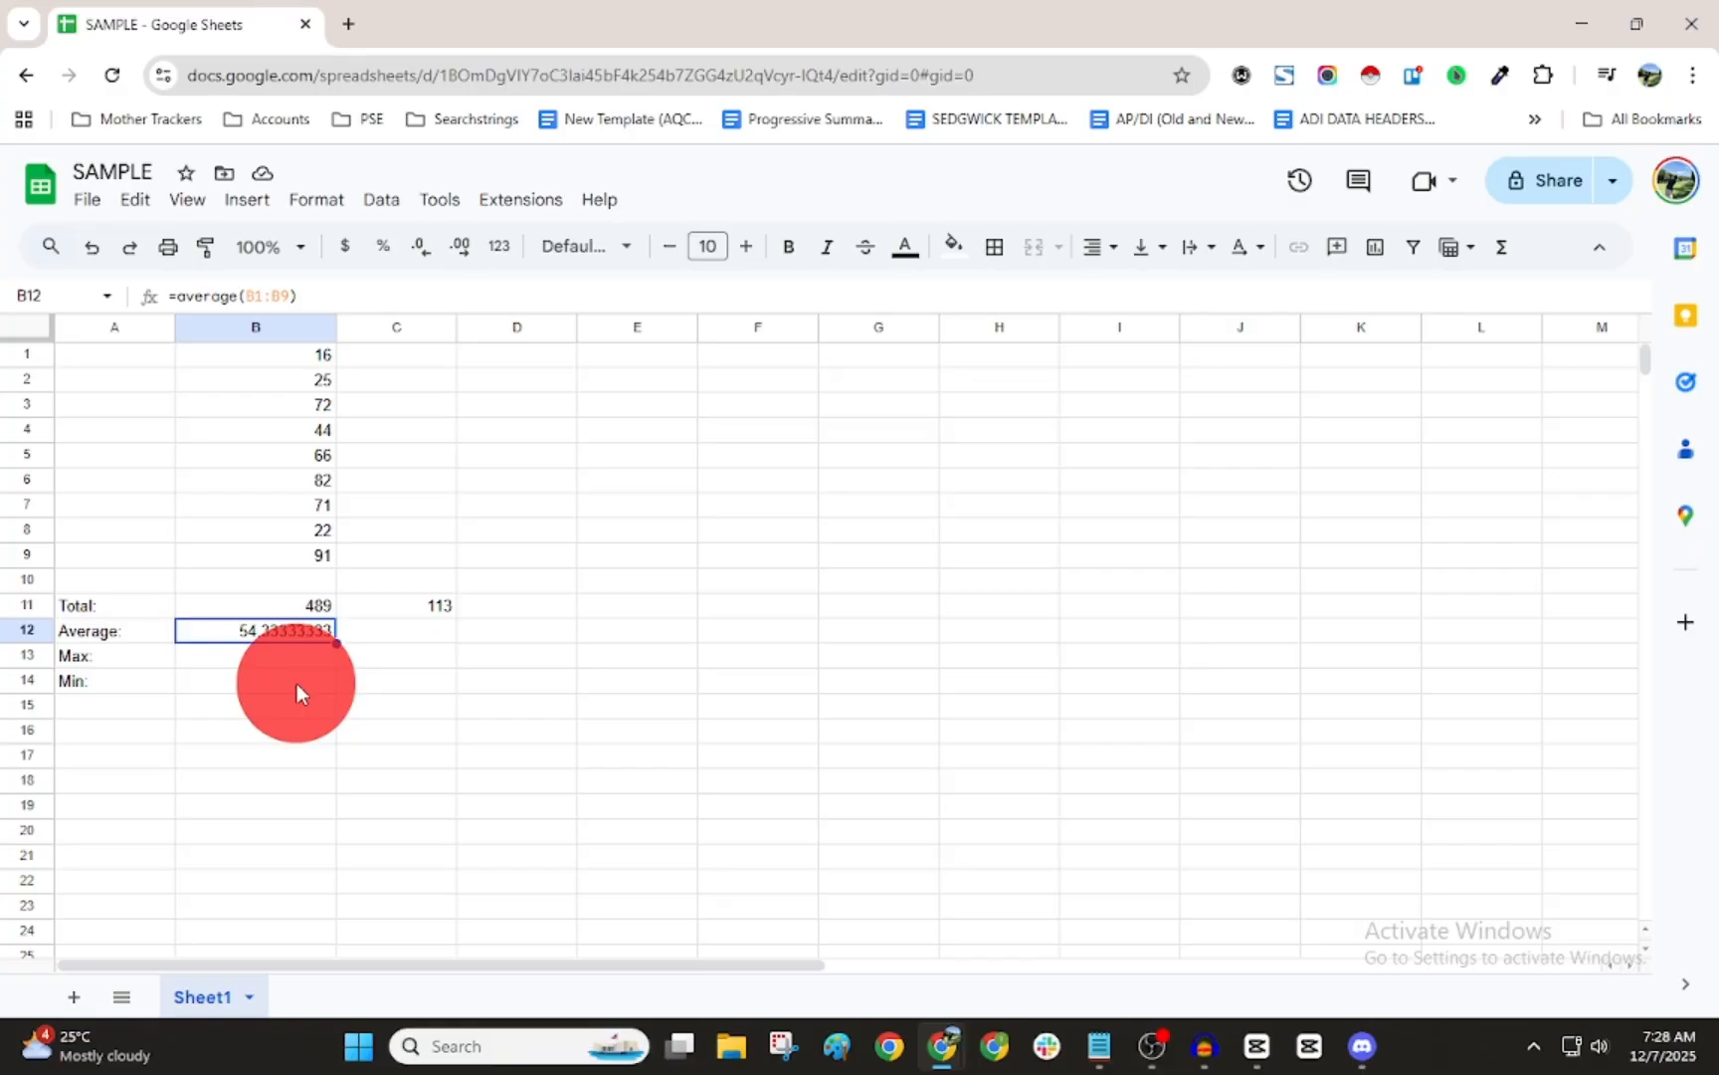
click(227, 652)
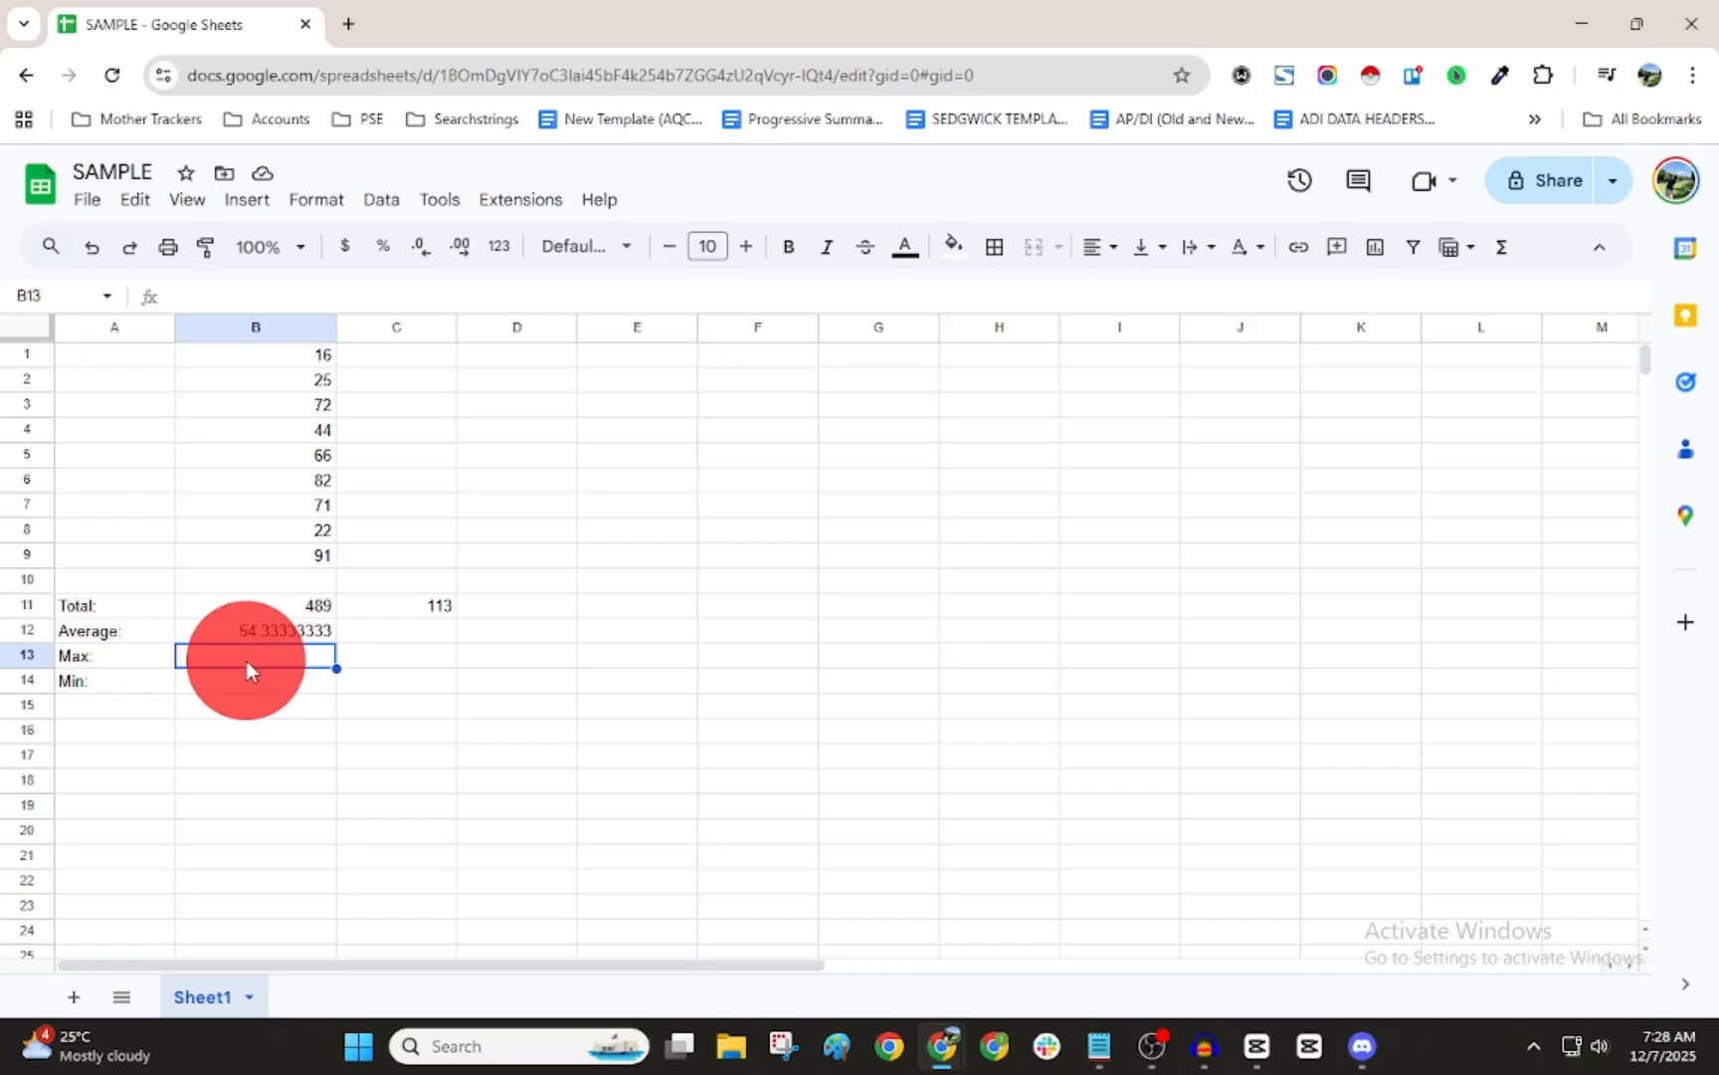
click(401, 632)
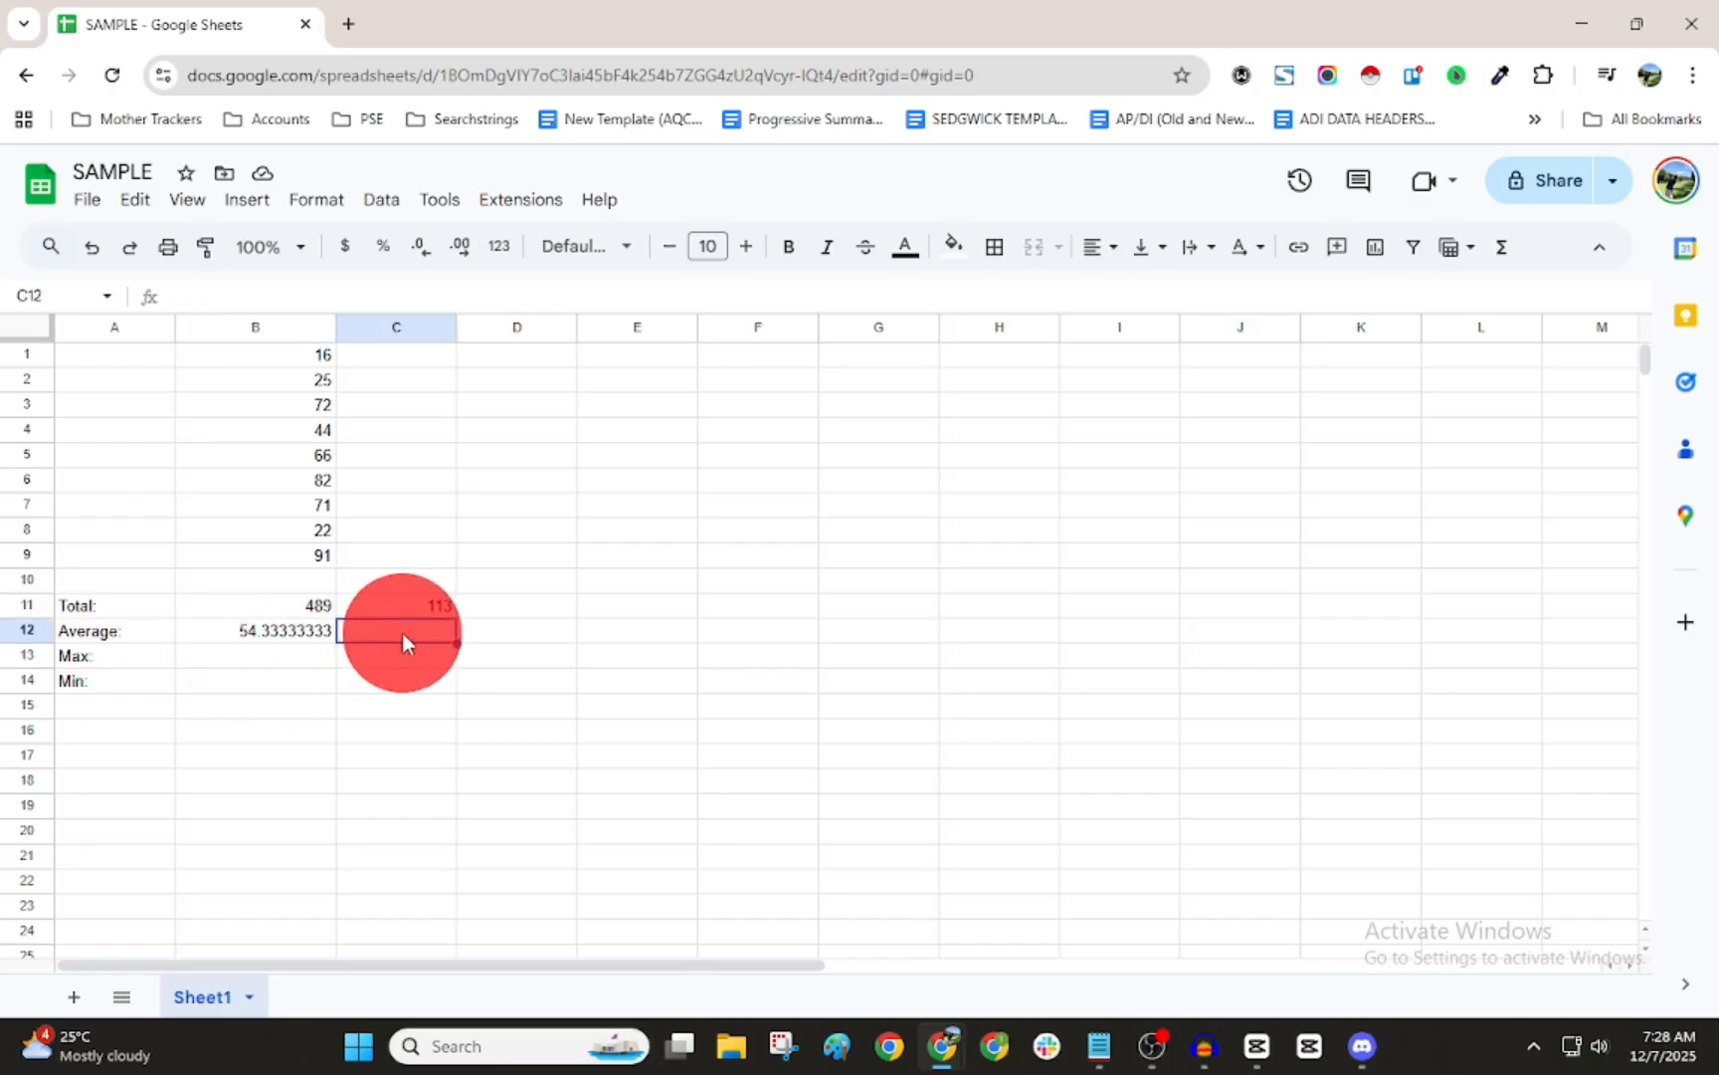
double_click(402, 632)
text(=sum)
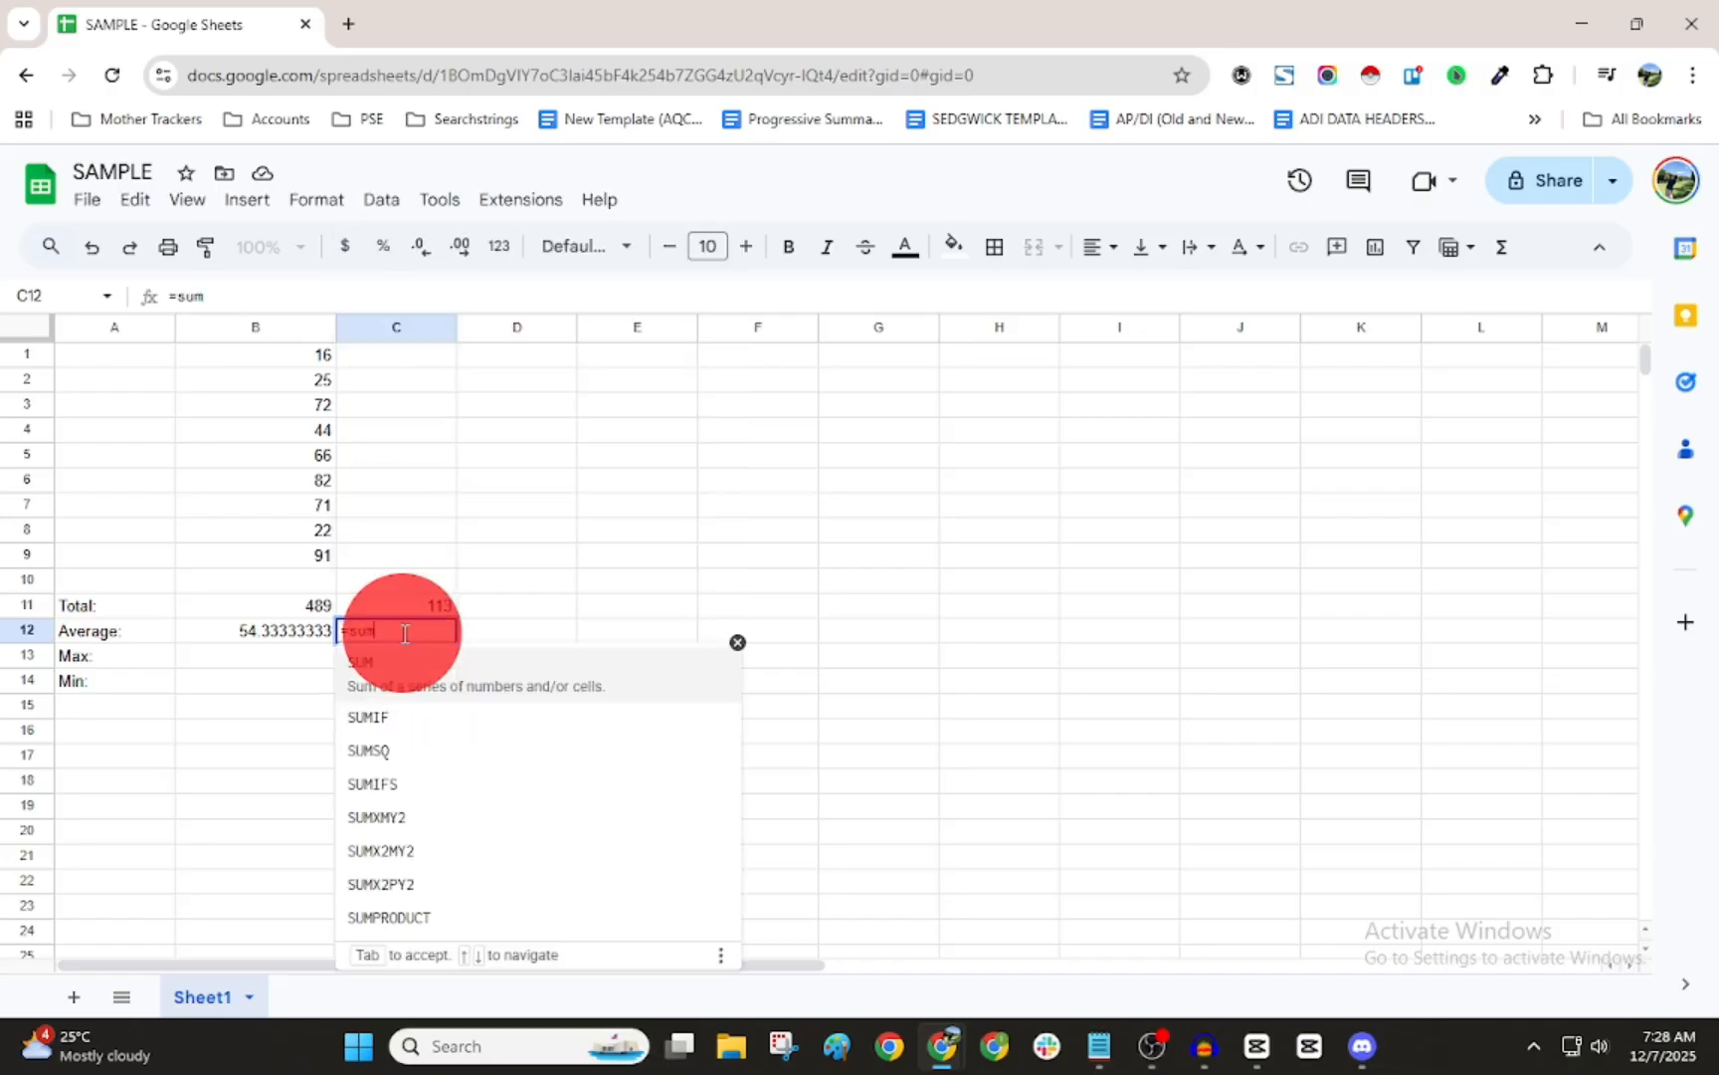
key(BackSpace)
key(BackSpace)
key(BackSpace)
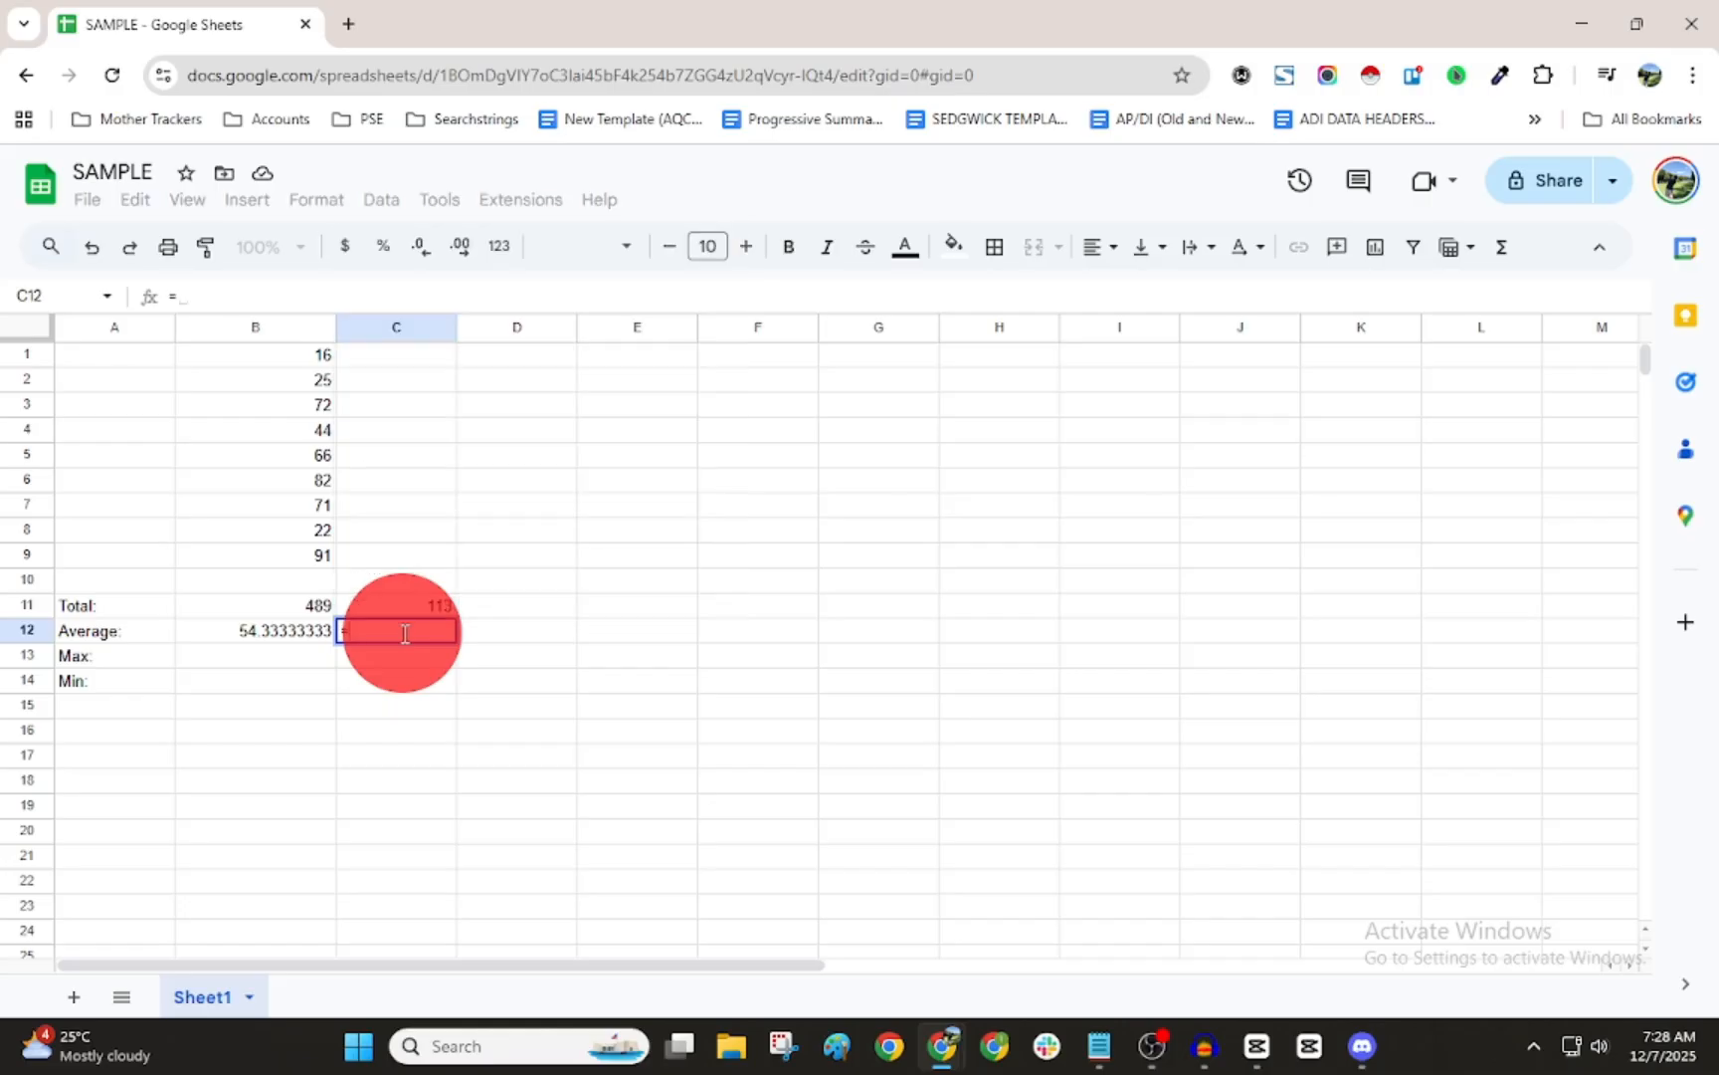
key(Escape)
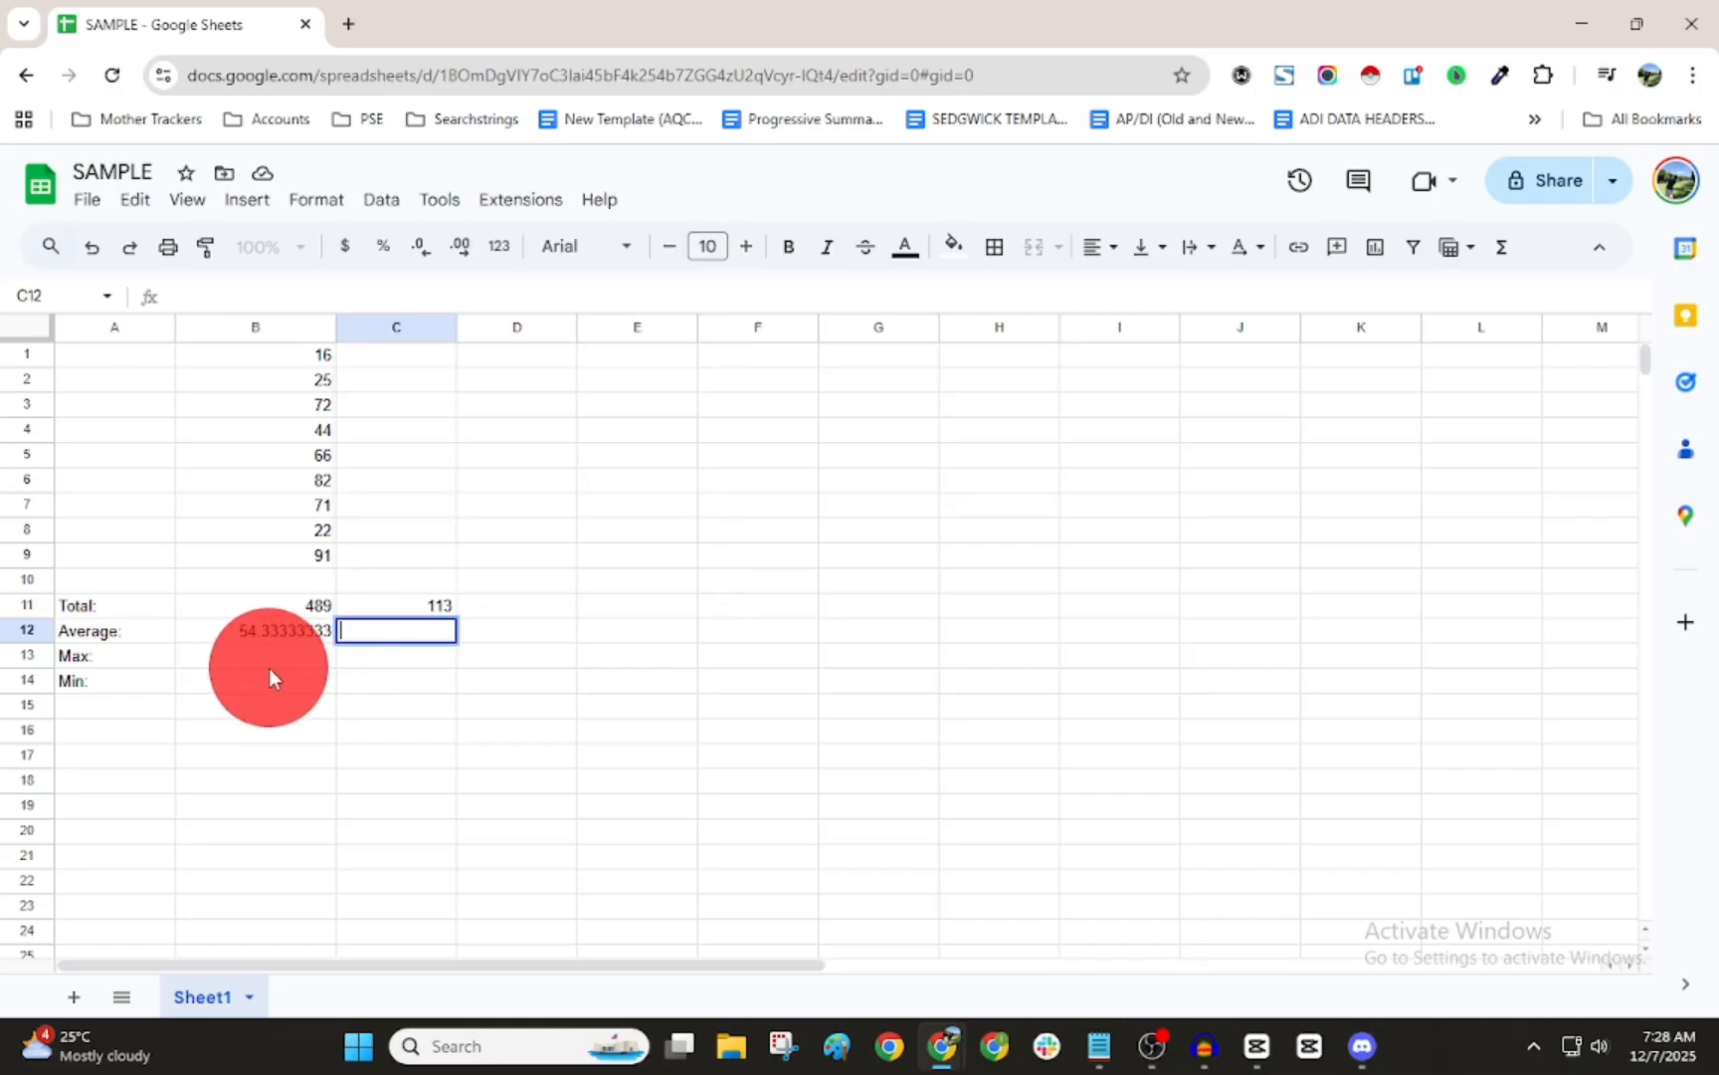
Enter a max formula over the range B1:B9 in cell B13 beside the Max label
double_click(278, 659)
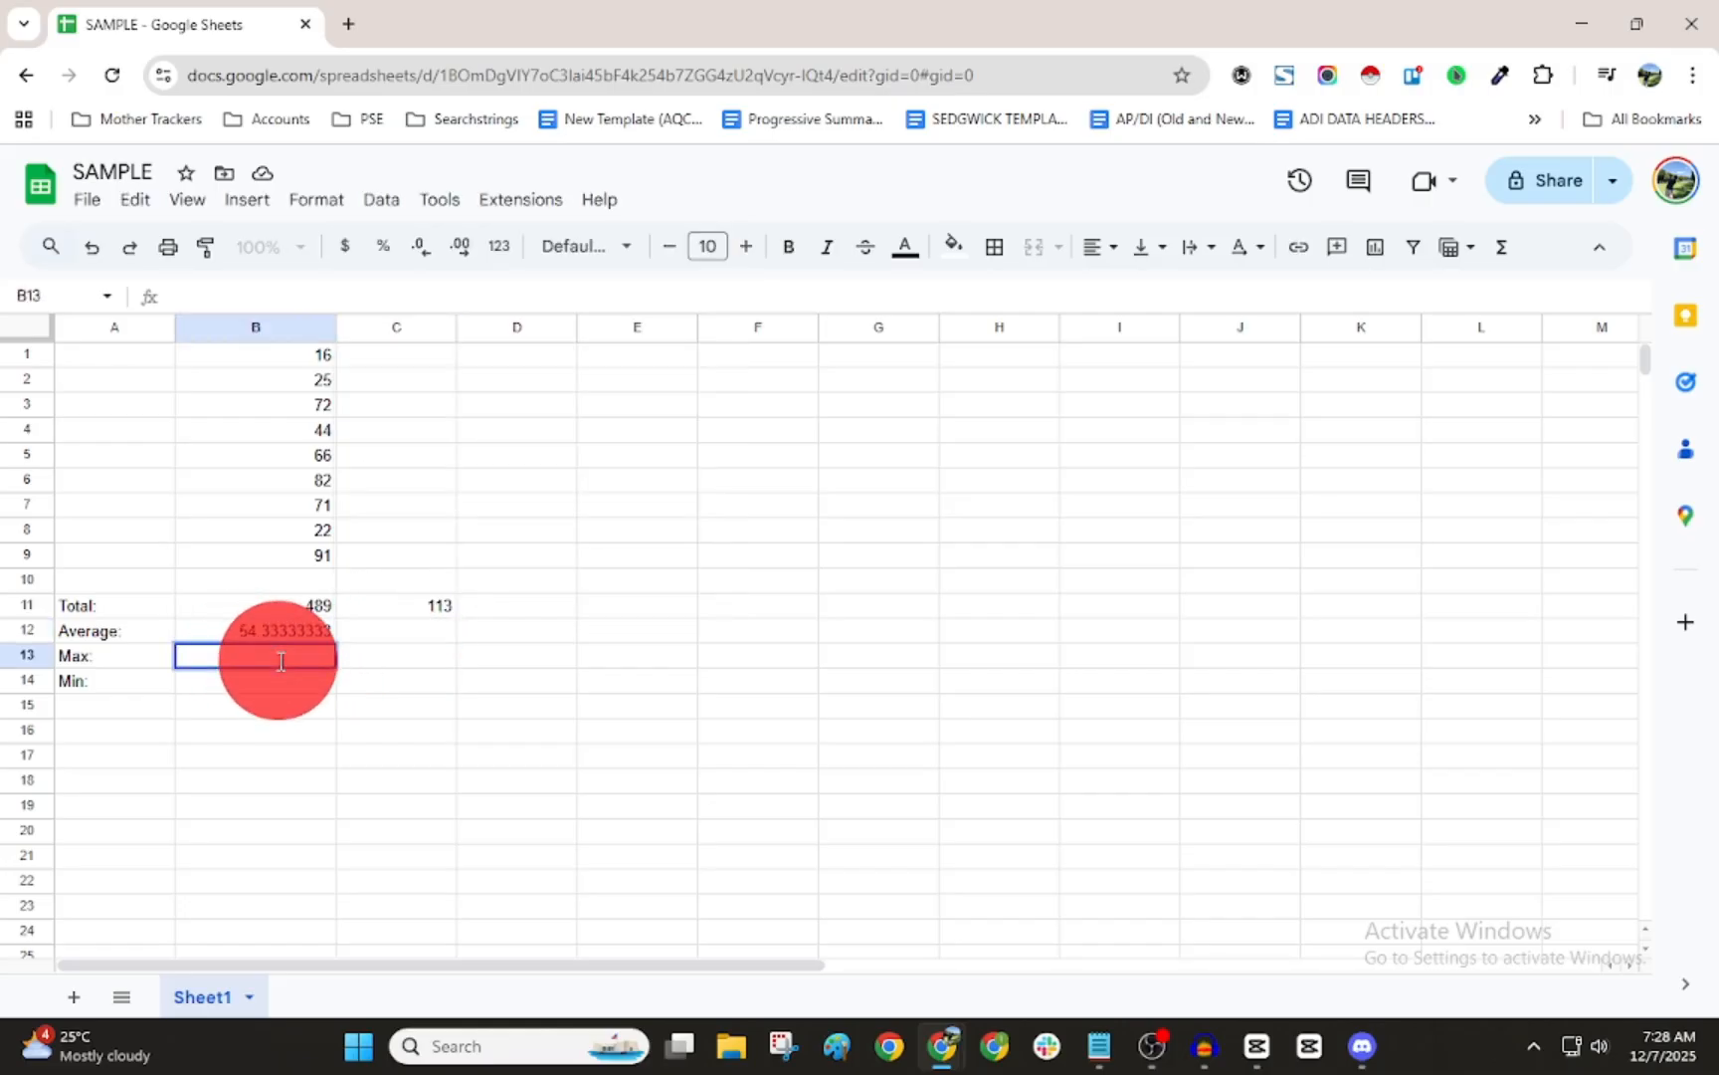
text(=)
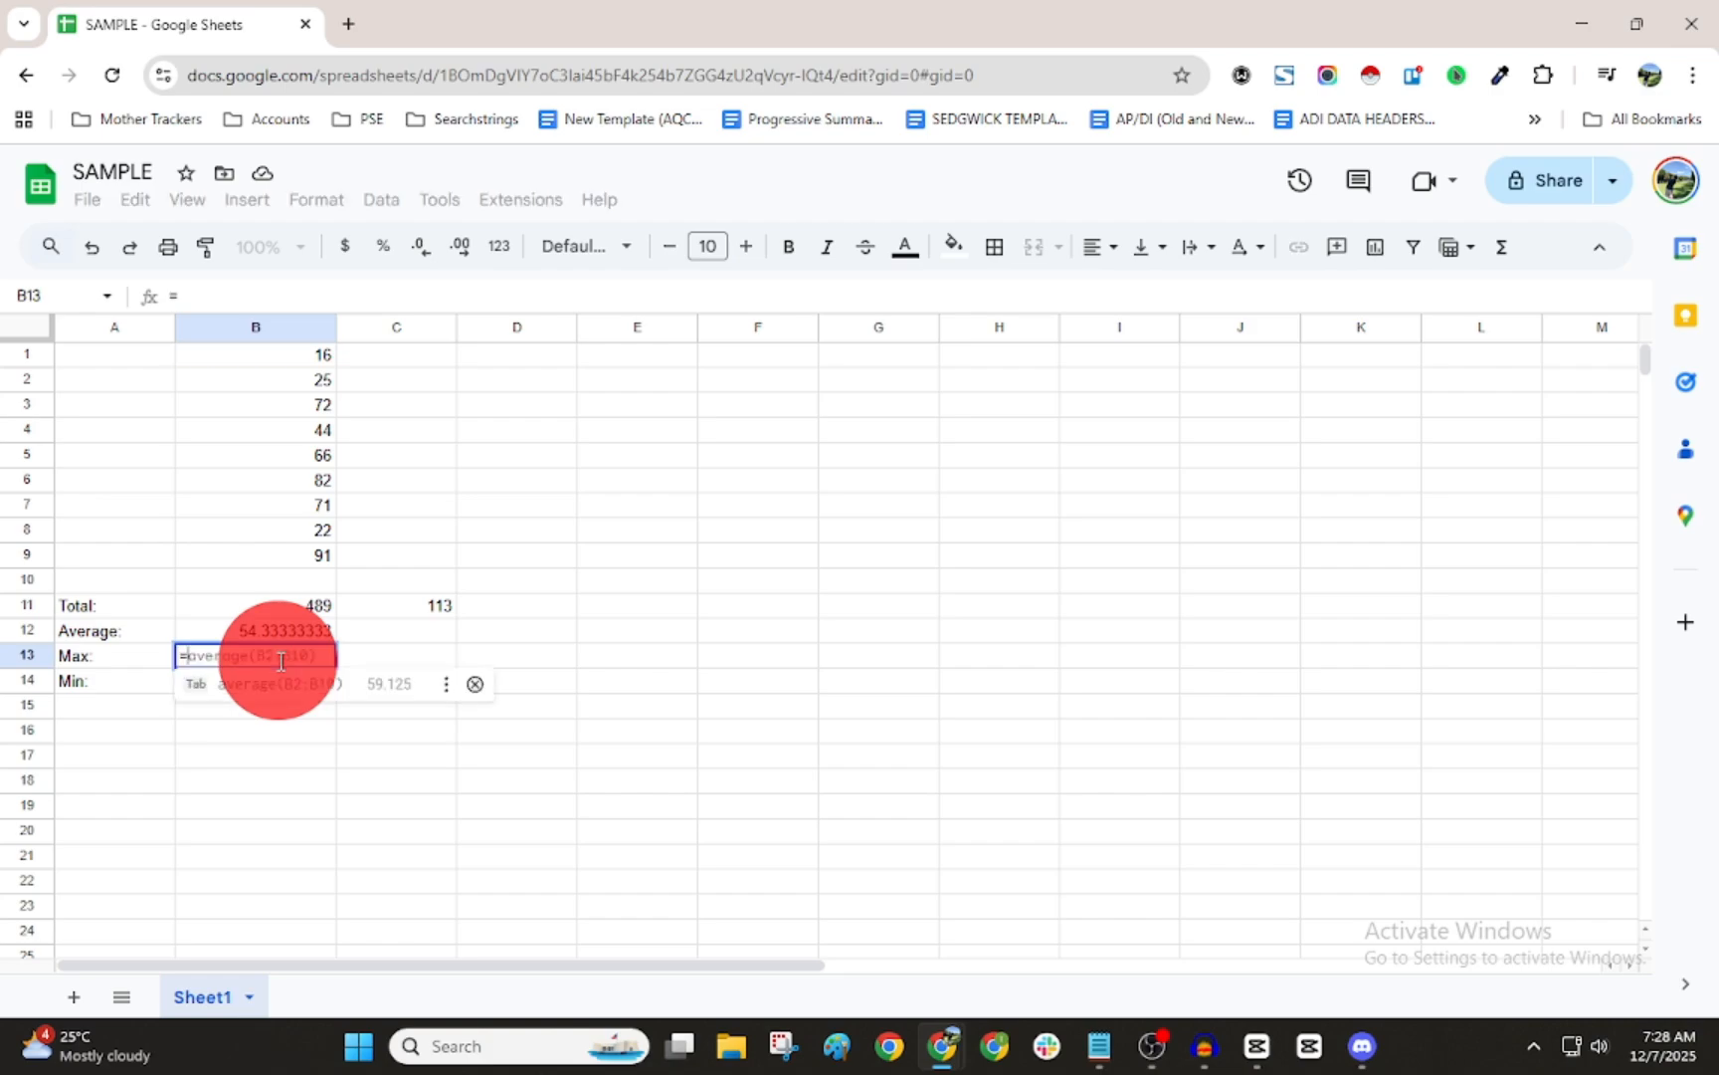
text(max)
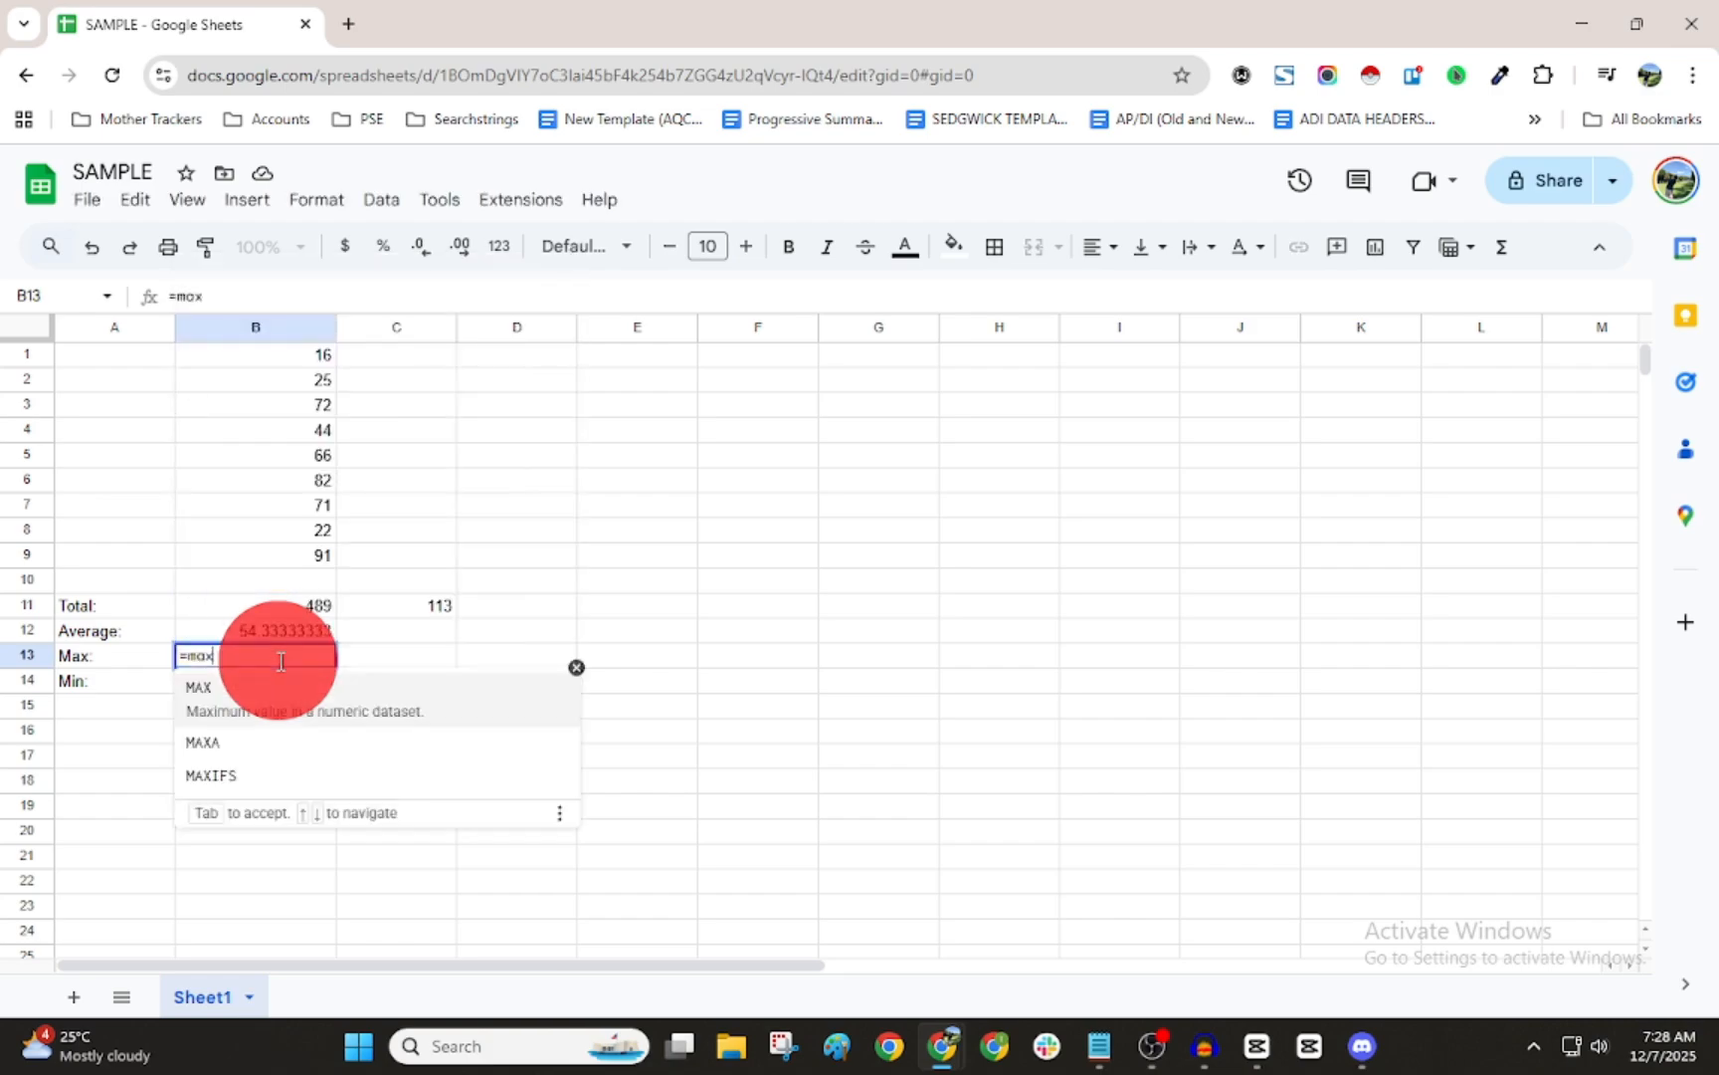
text(()
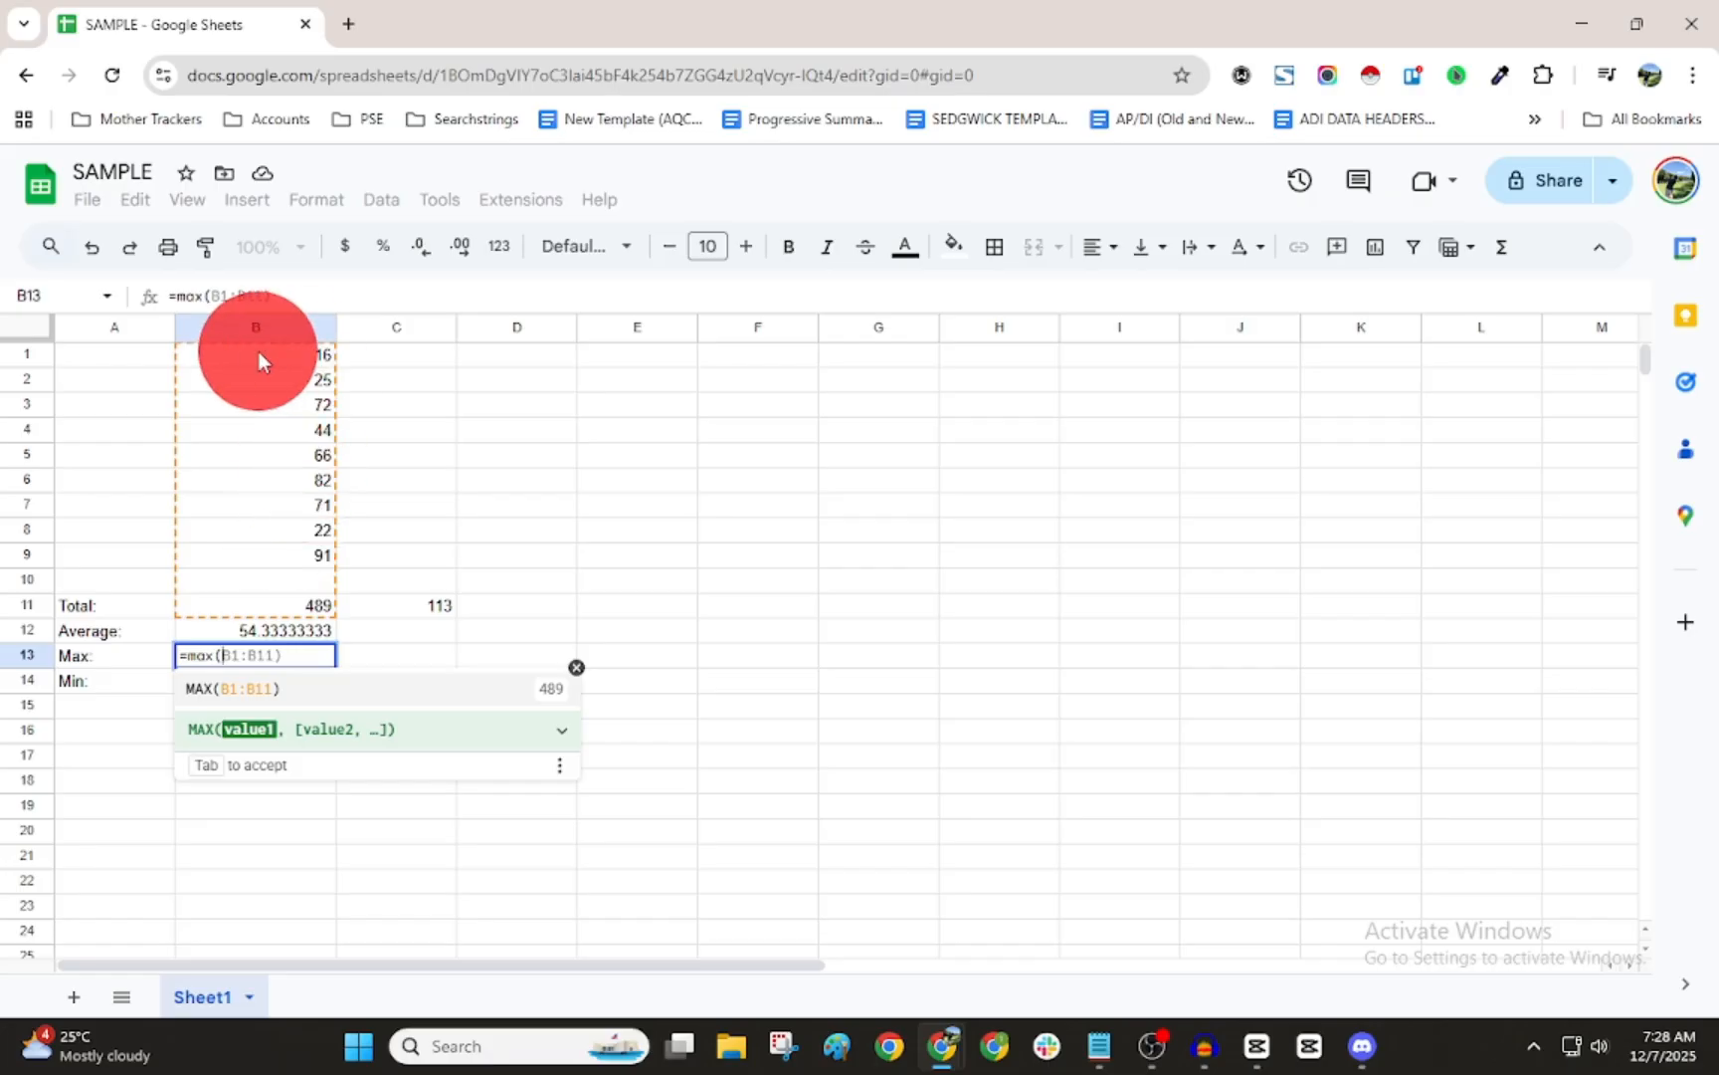
drag(257, 352, 250, 558)
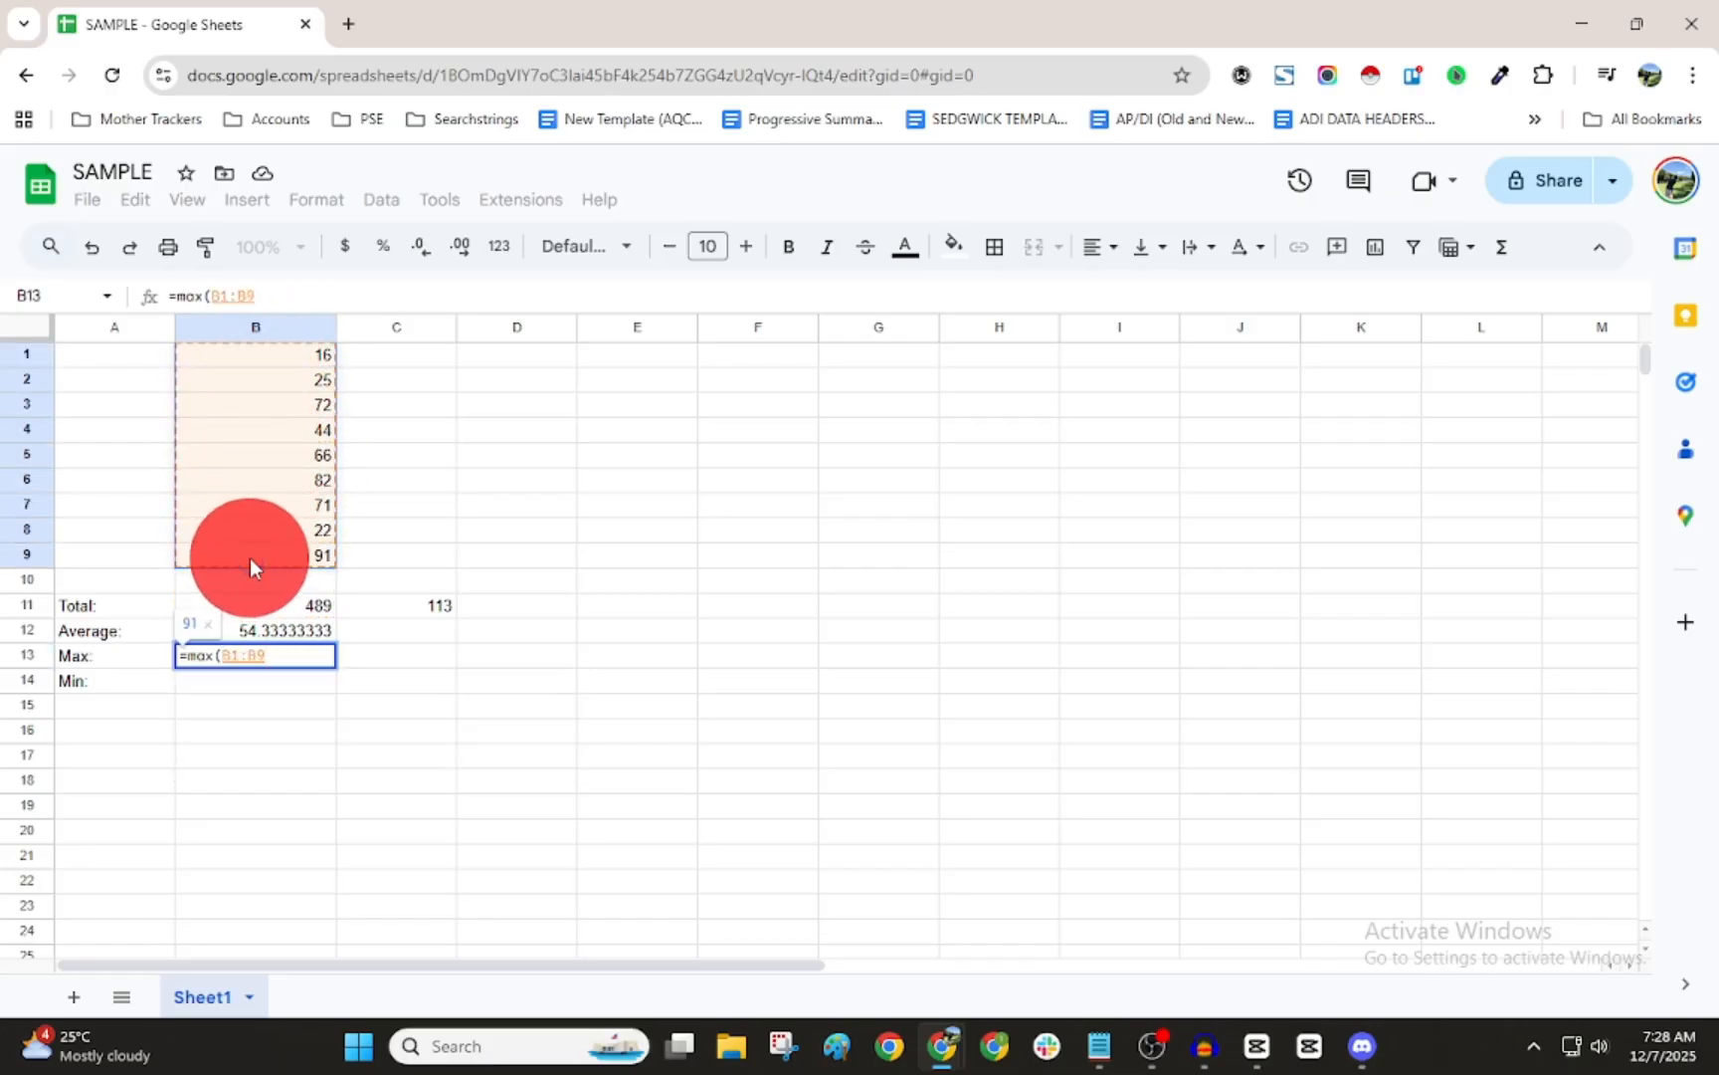
key(Return)
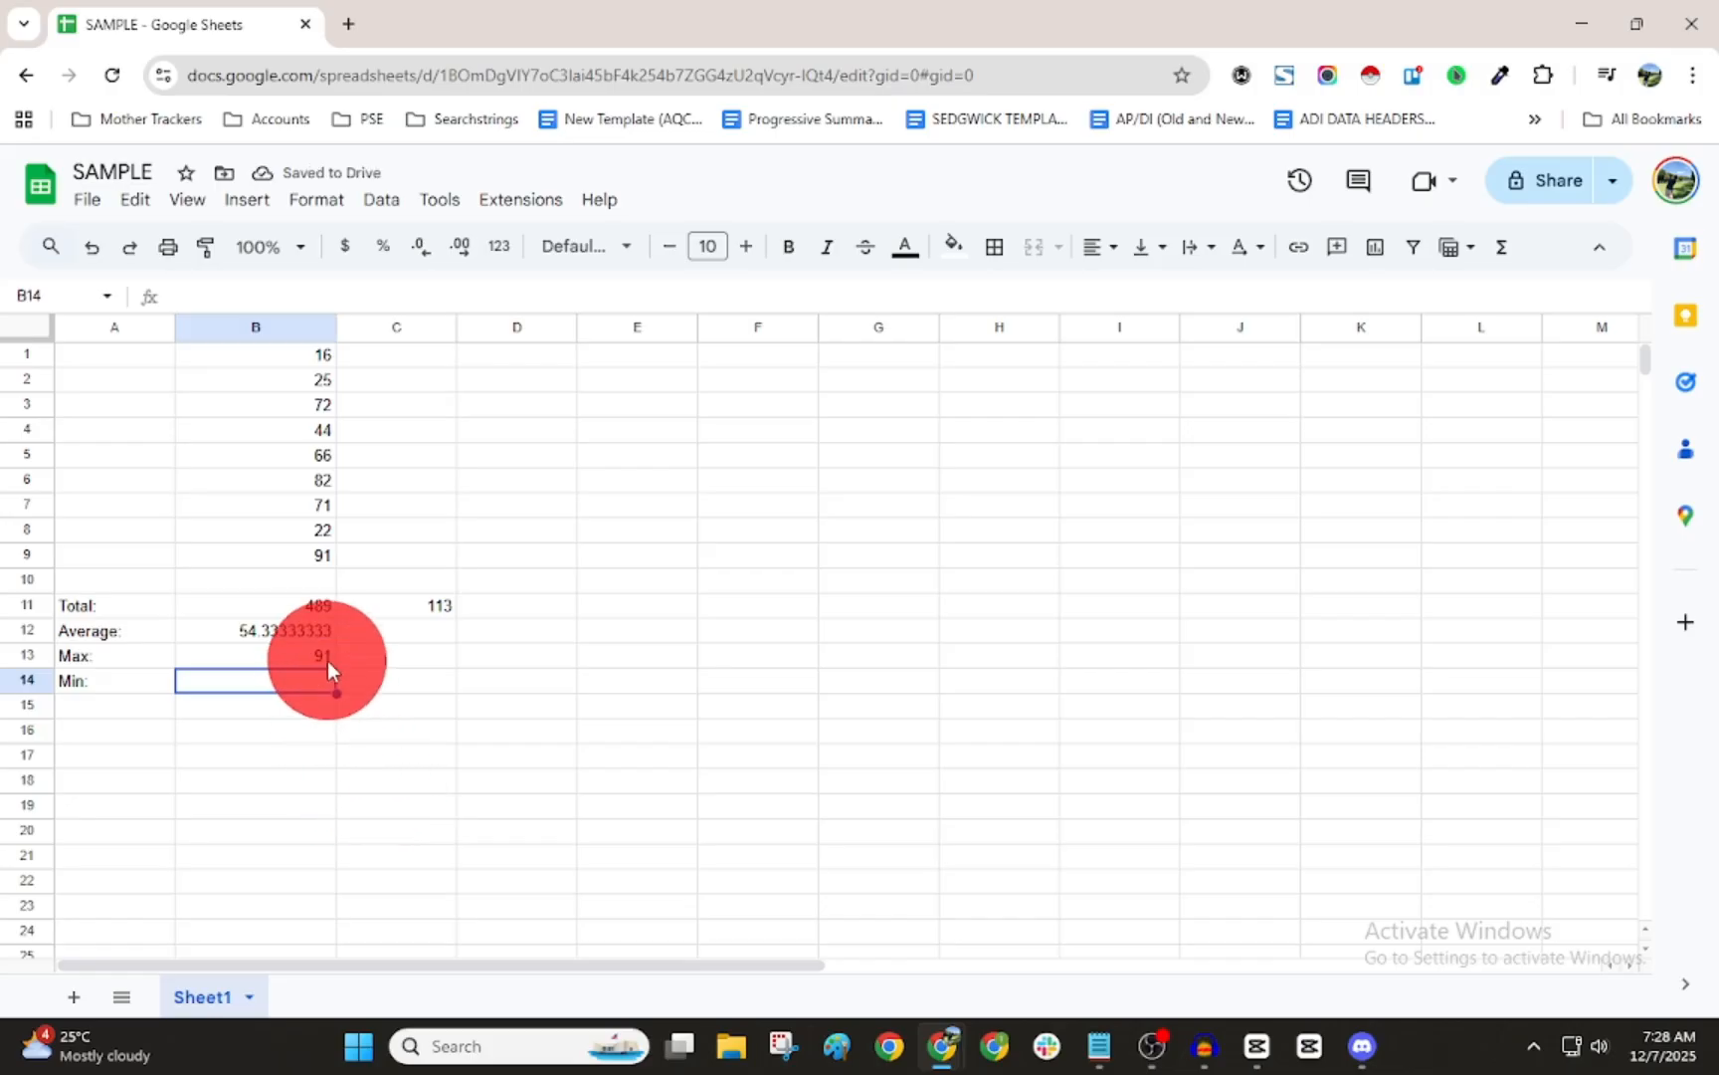
Enter the formula =max(16, 25, 72) with individually listed numbers in cell C13 and dismiss the autofill suggestion
double_click(268, 685)
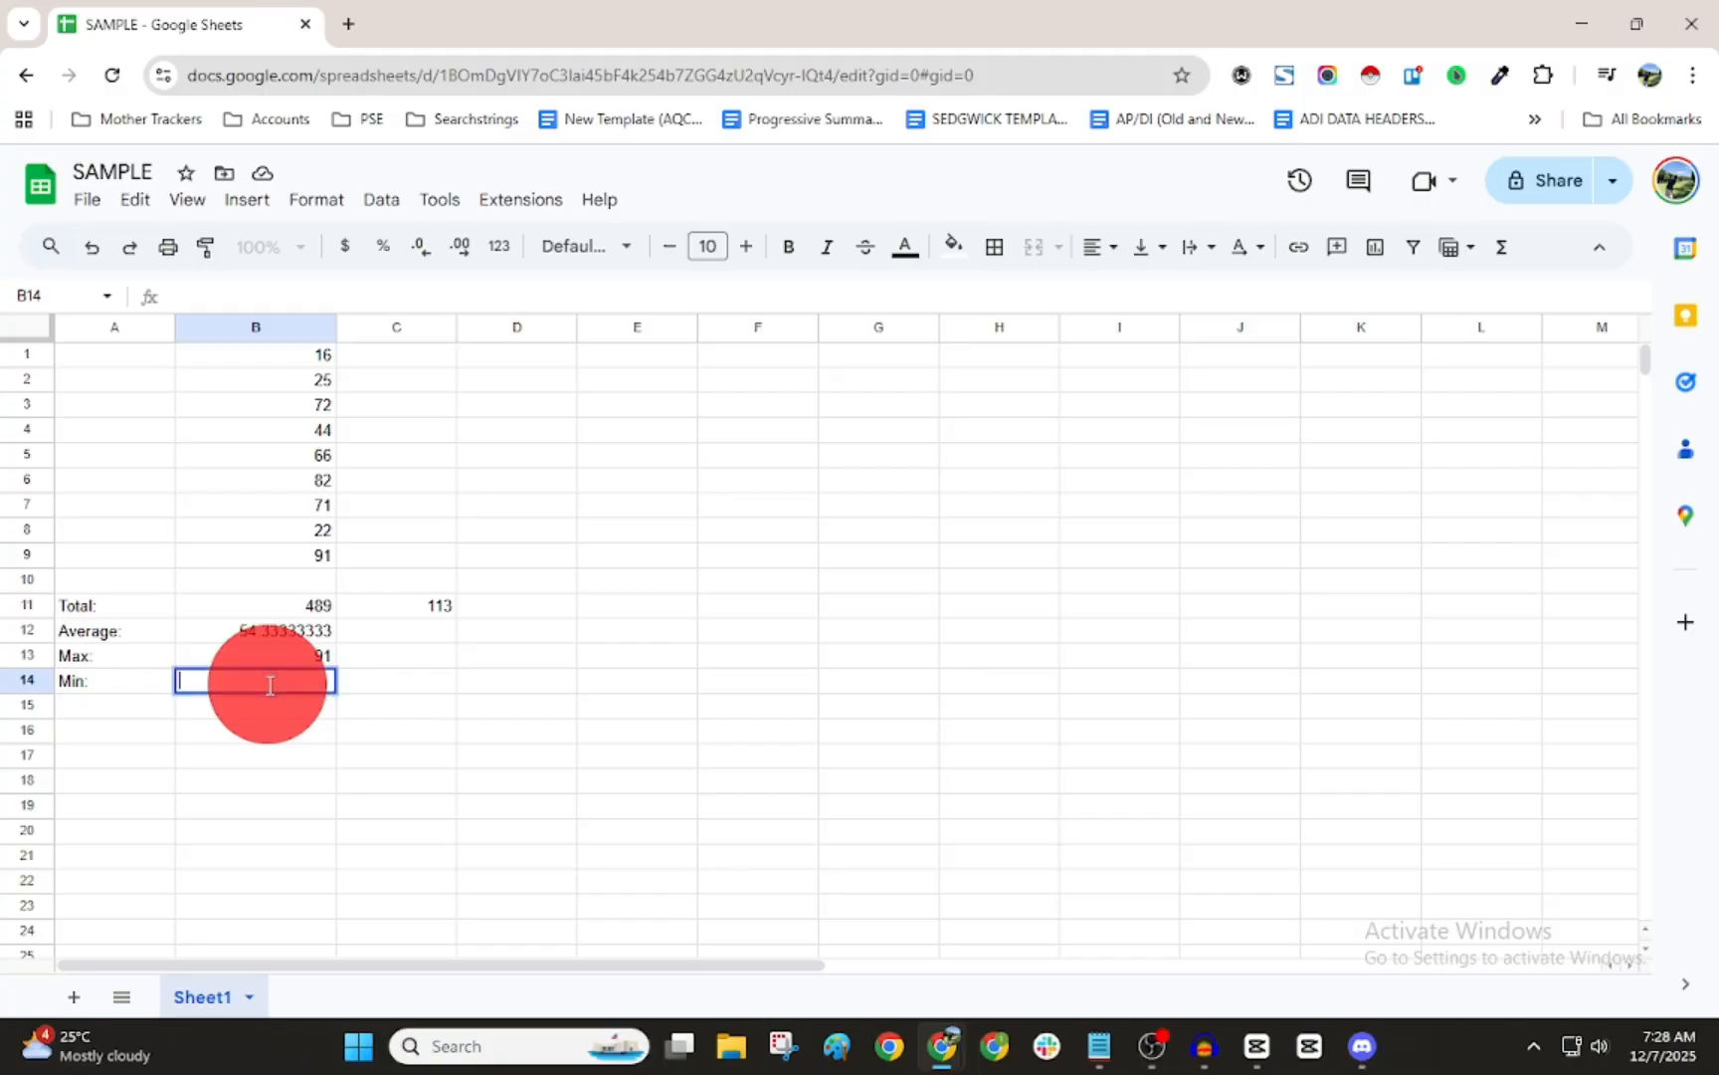
click(379, 685)
click(357, 651)
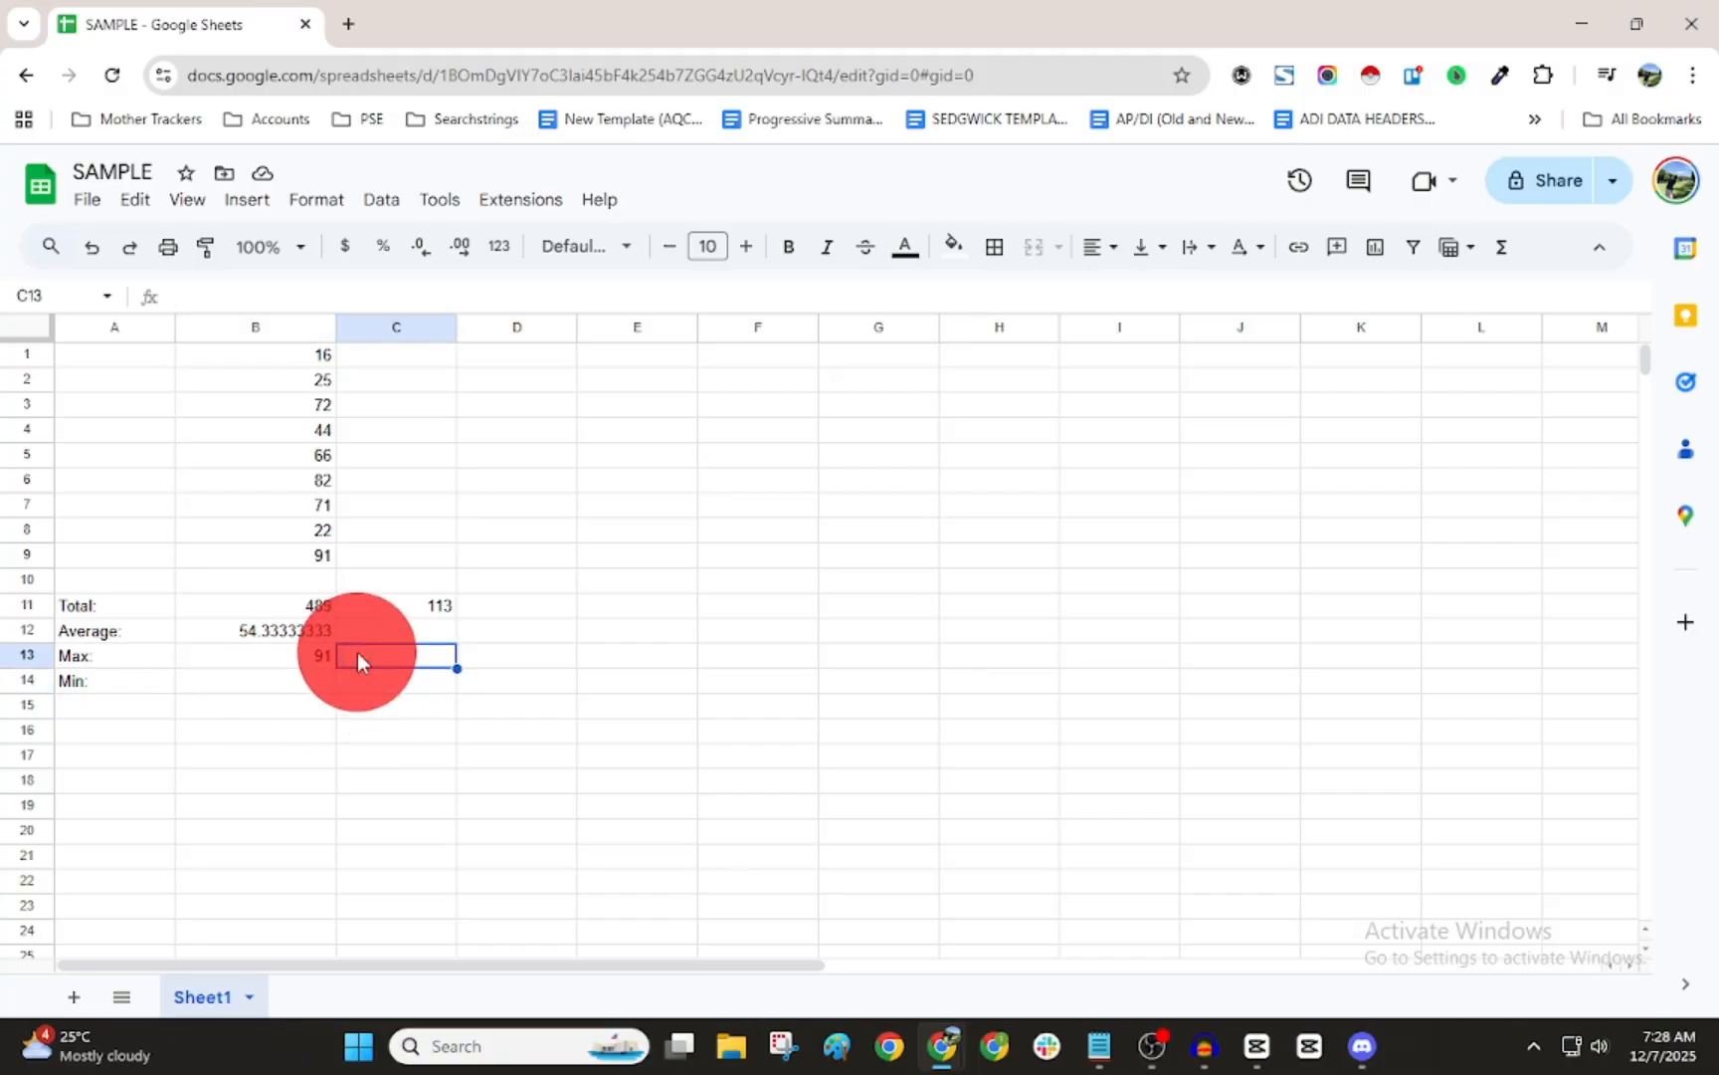
double_click(359, 653)
text(=)
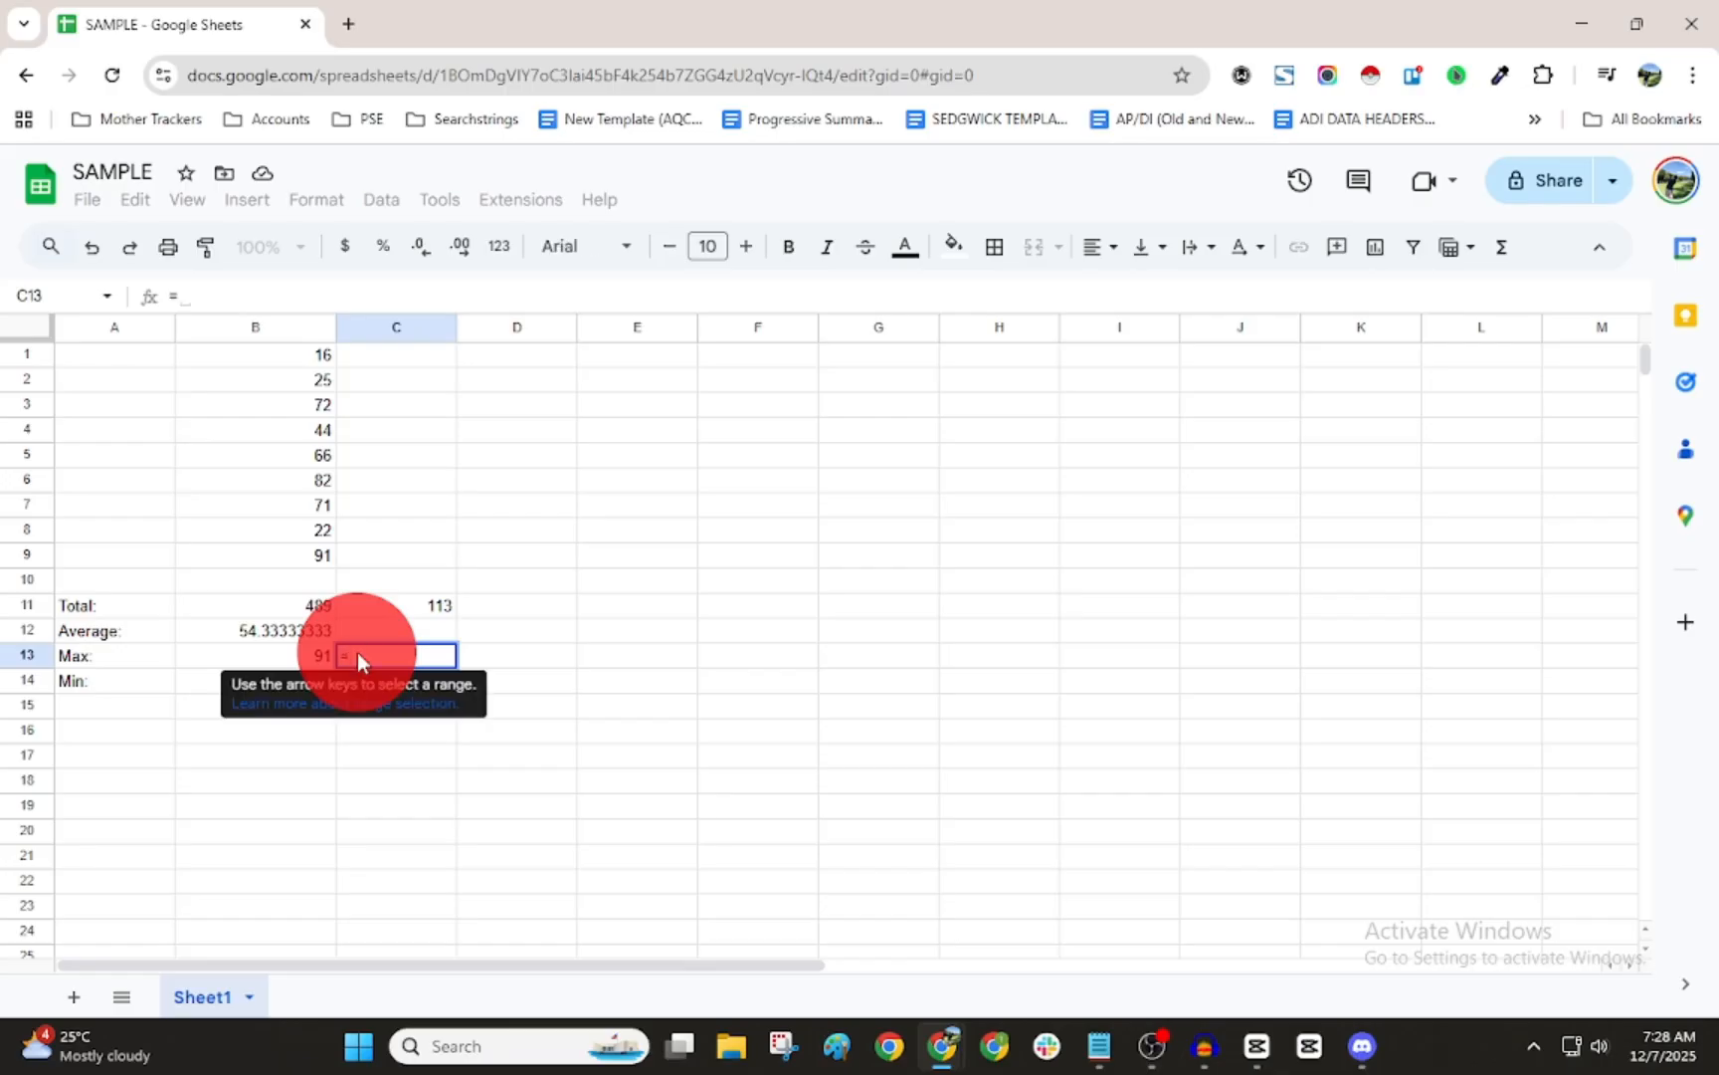
text(max)
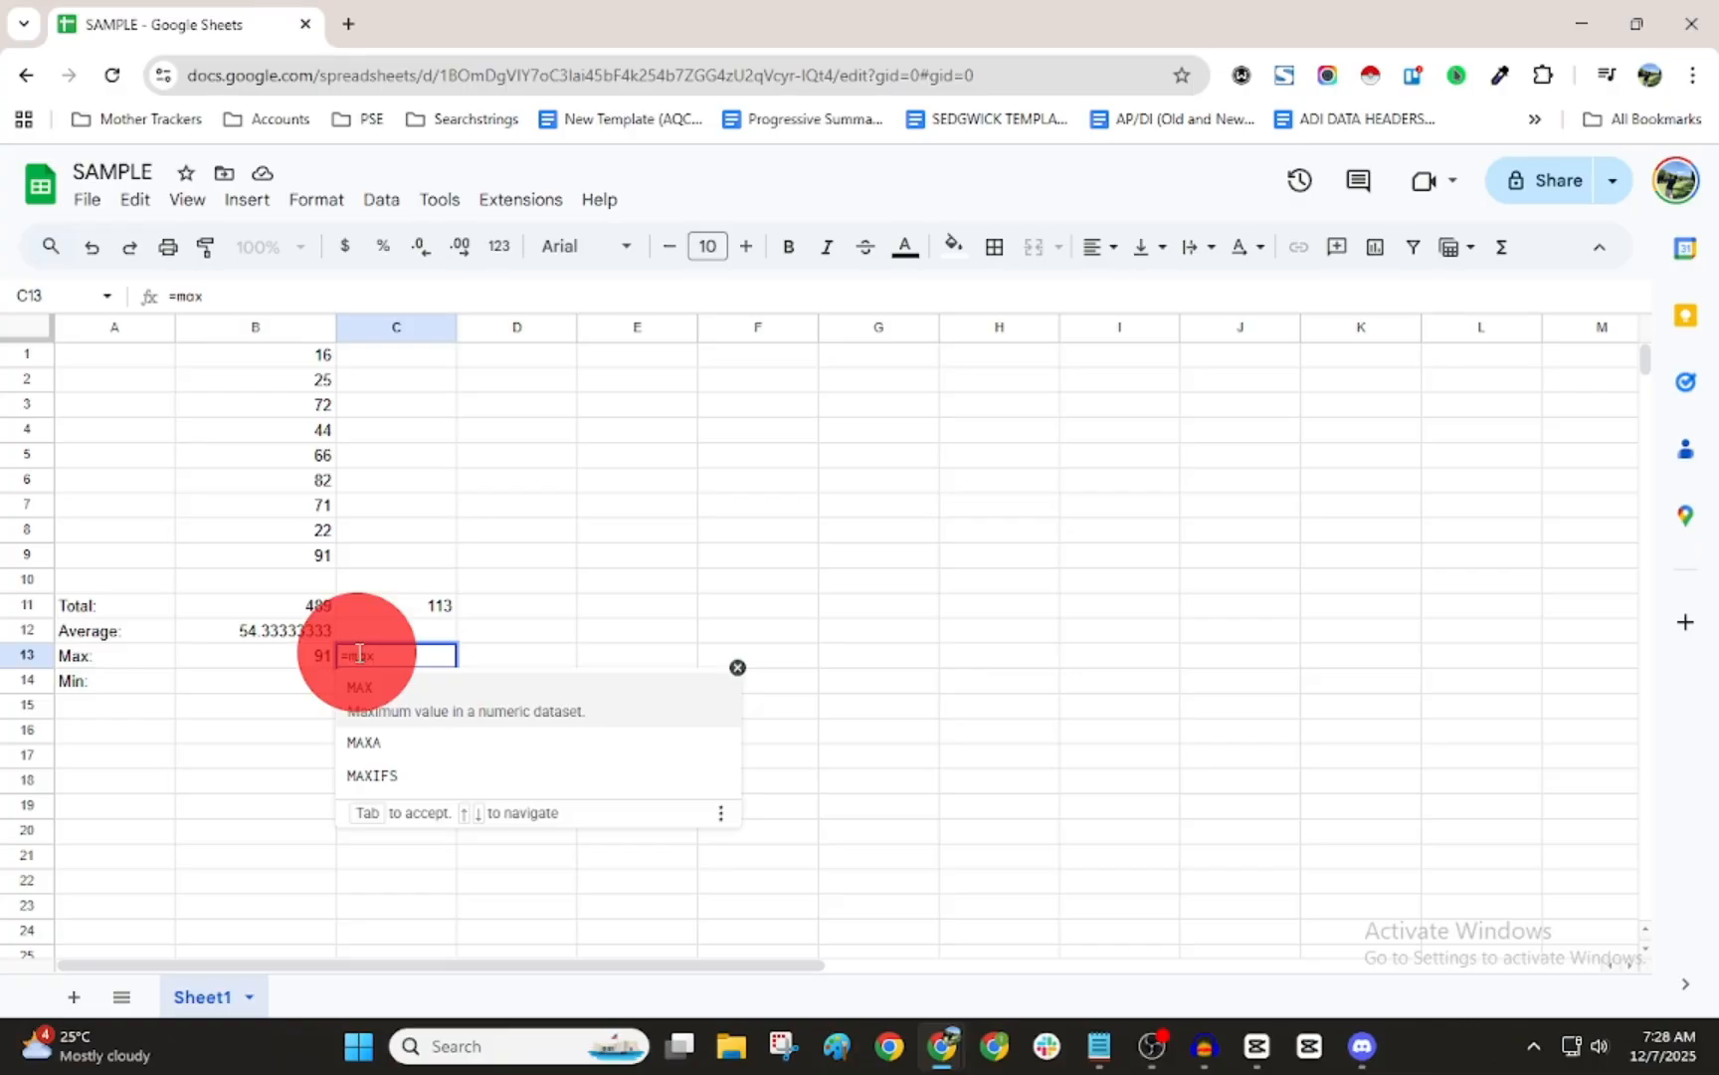
text(()
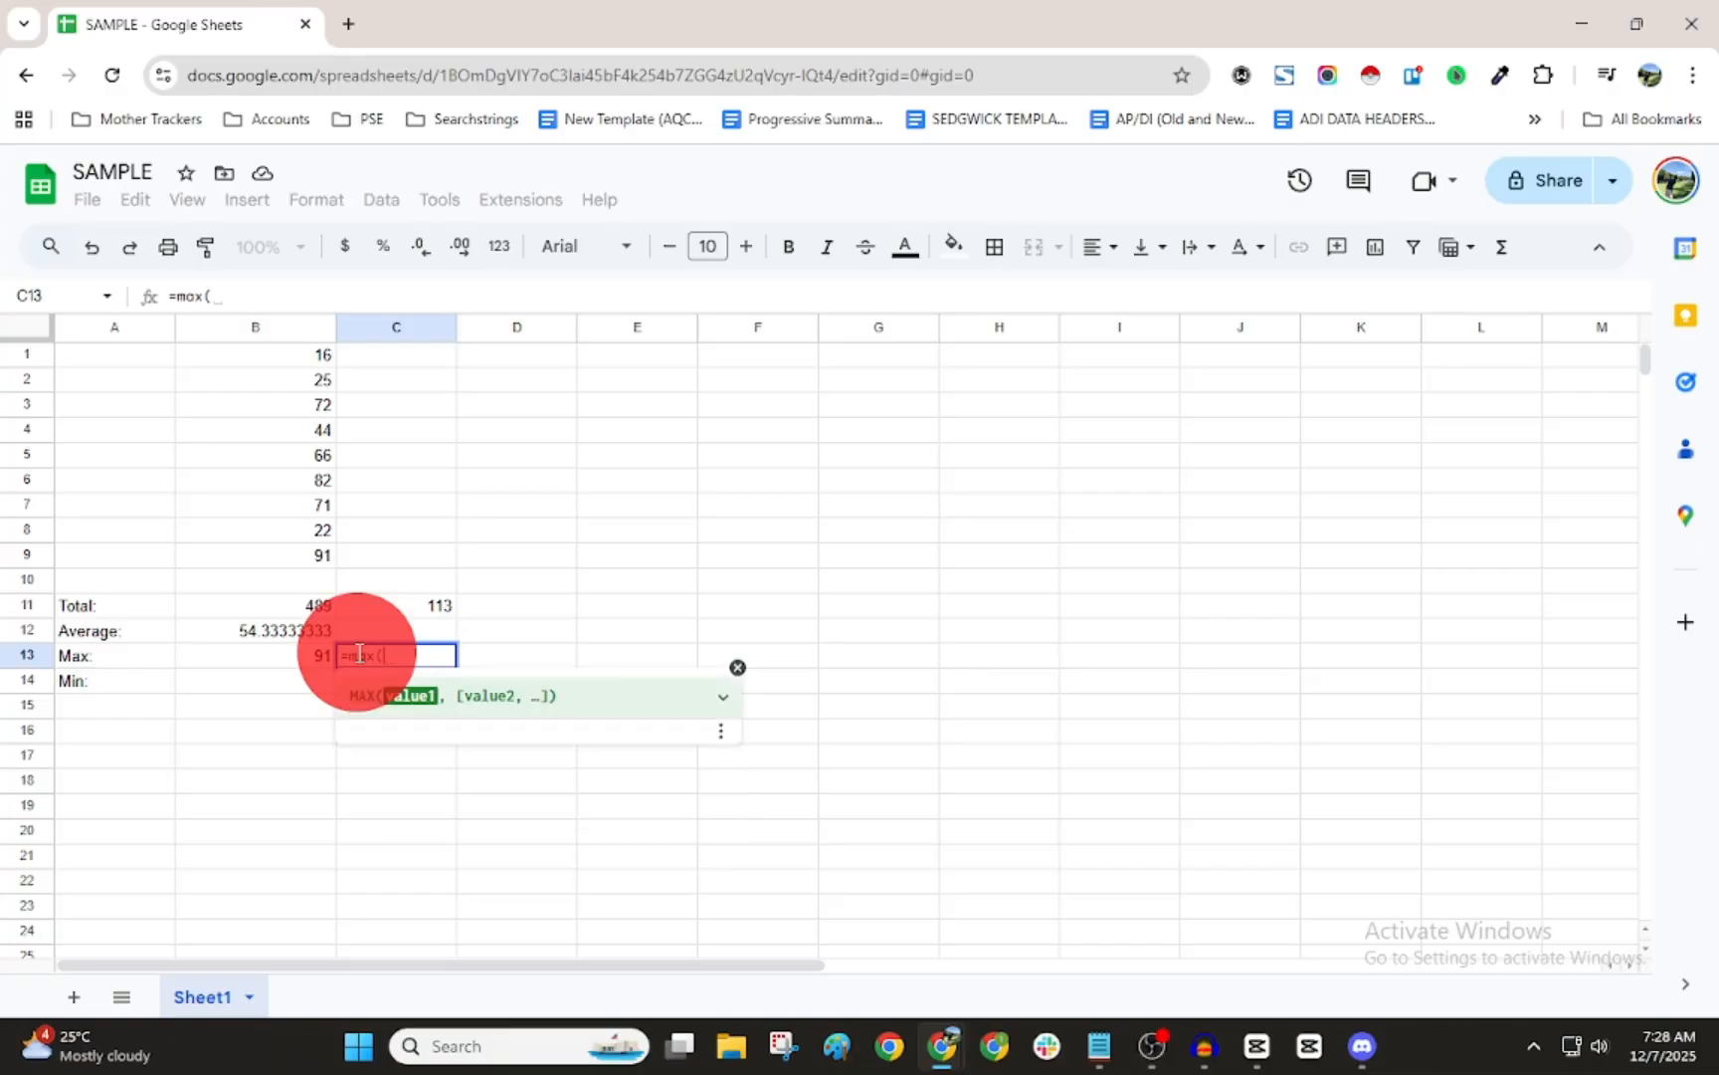
text(16, 25, )
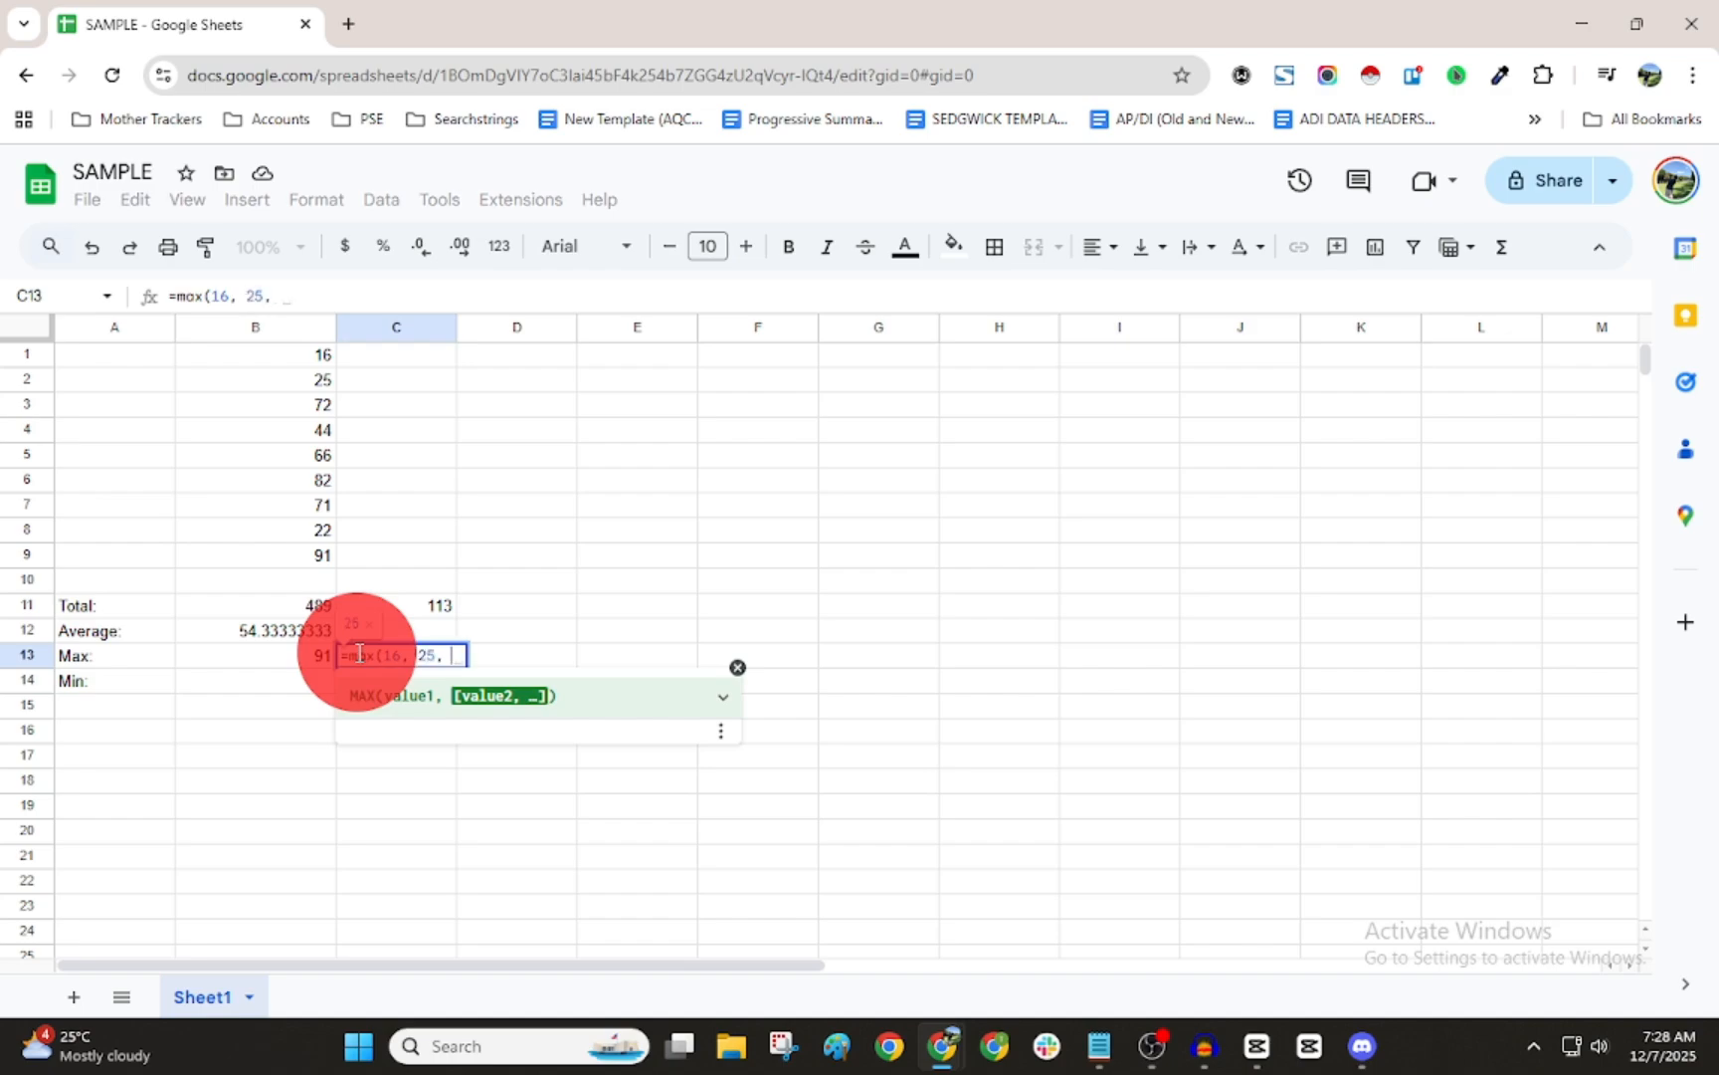
text(72)
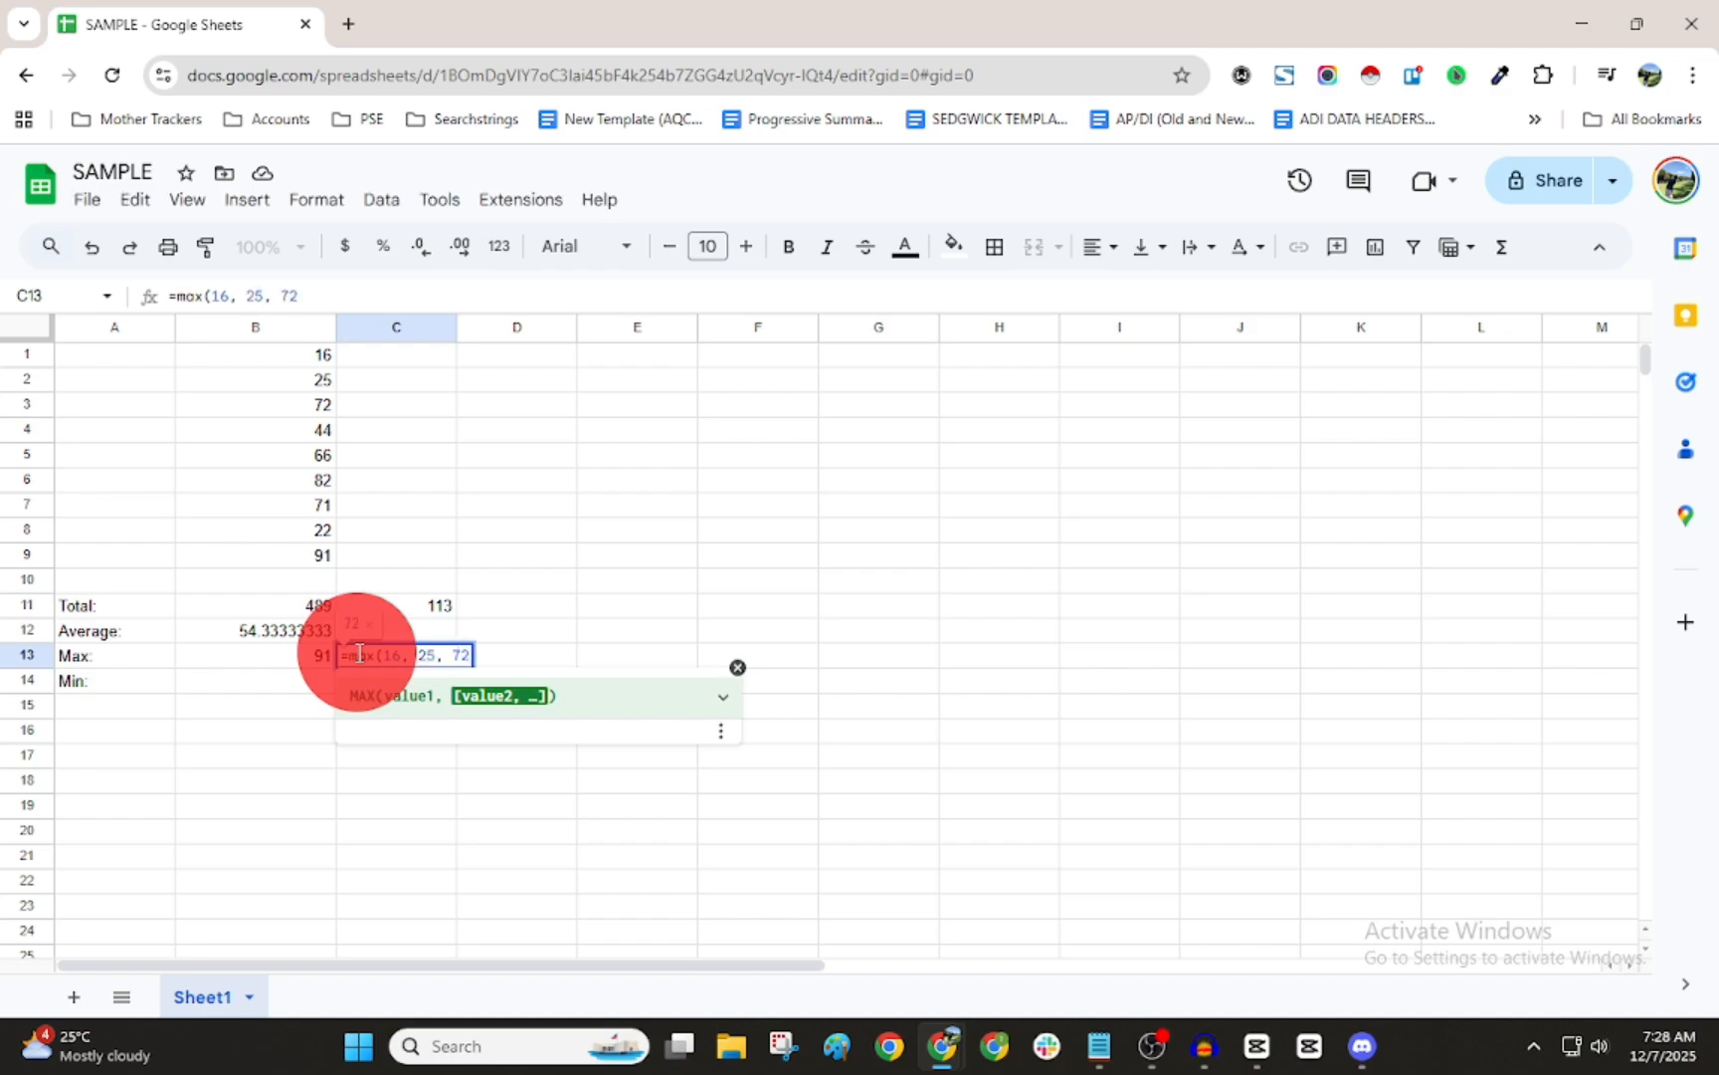
text())
key(Return)
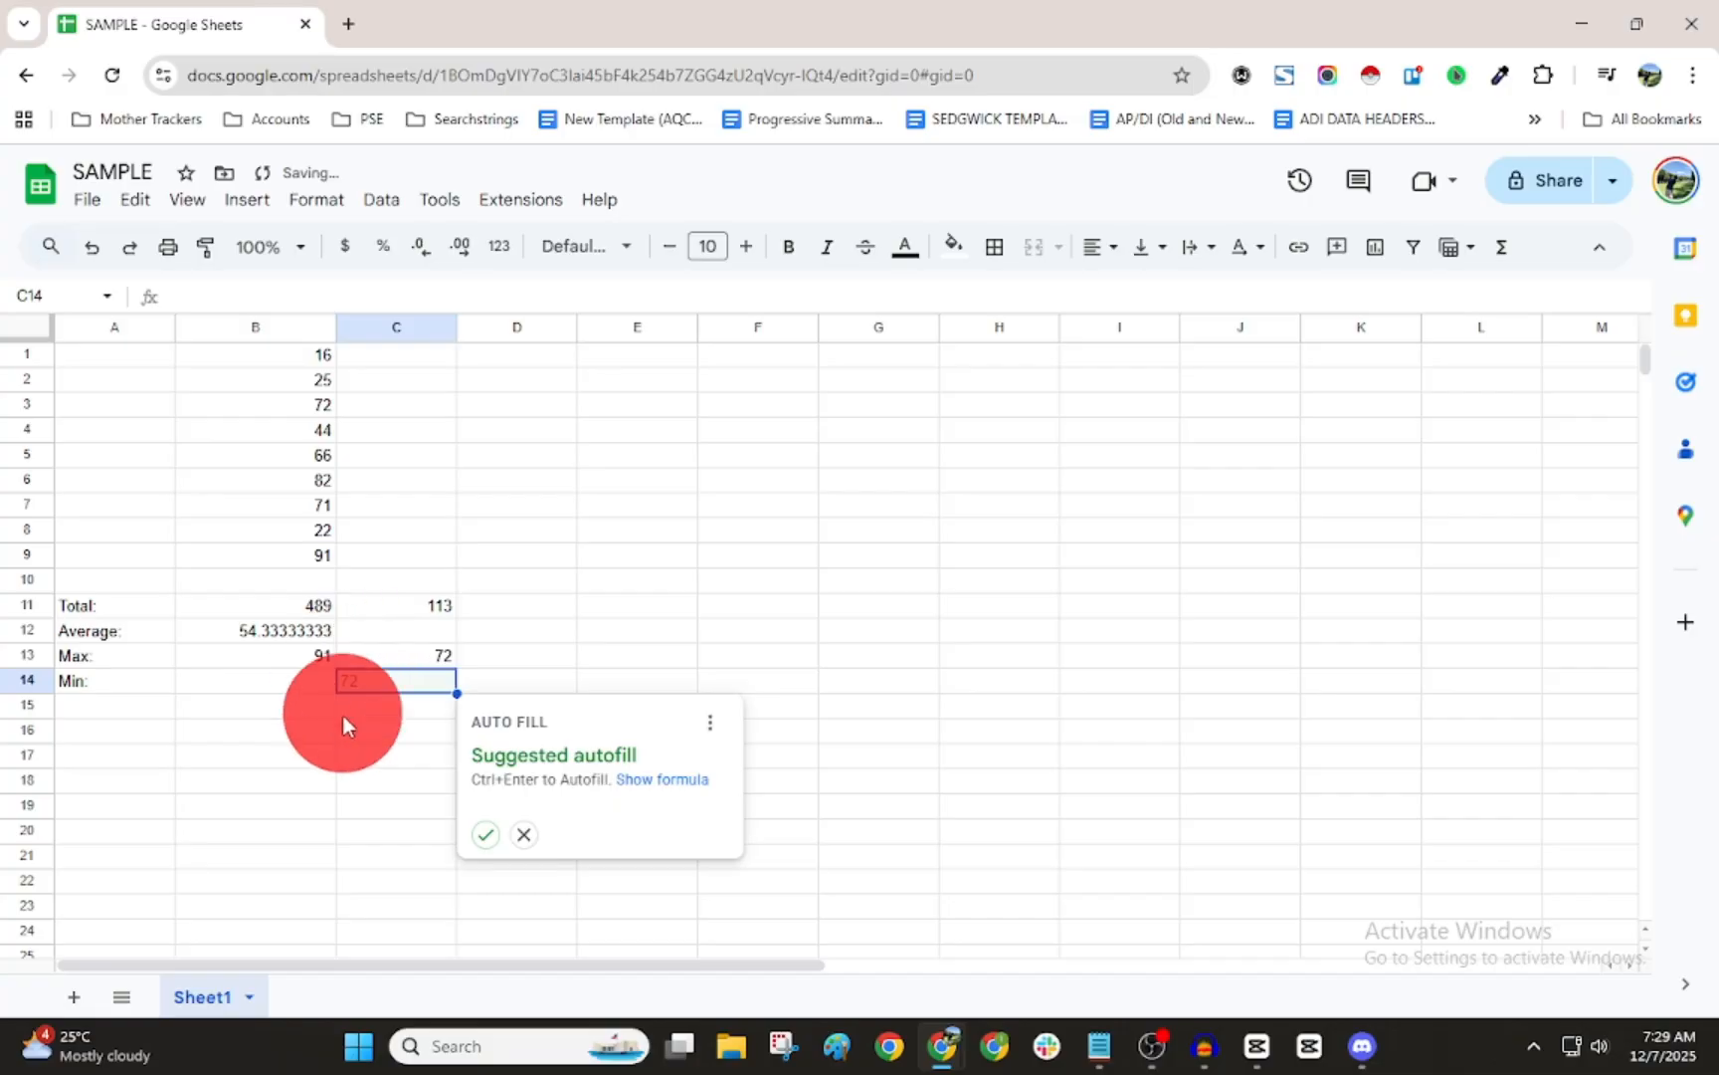
click(525, 835)
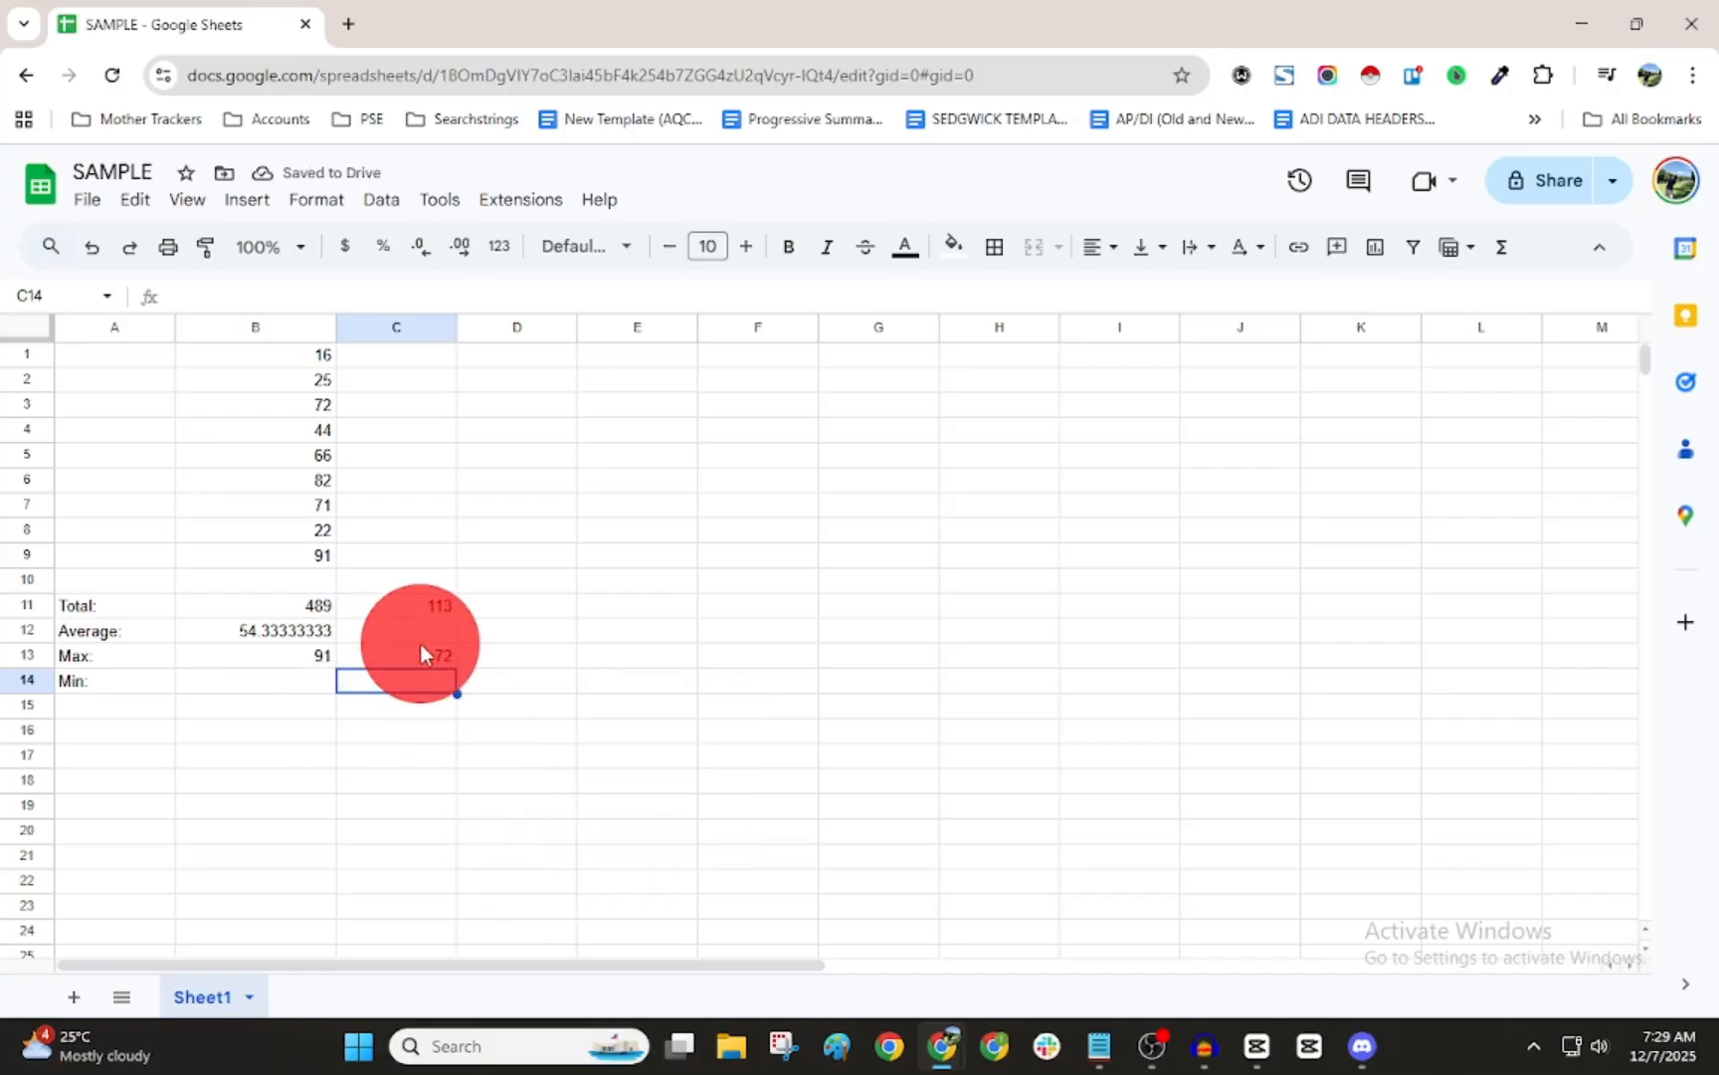
Clear the listed-number formulas from cells C13 and C11
click(381, 656)
click(243, 688)
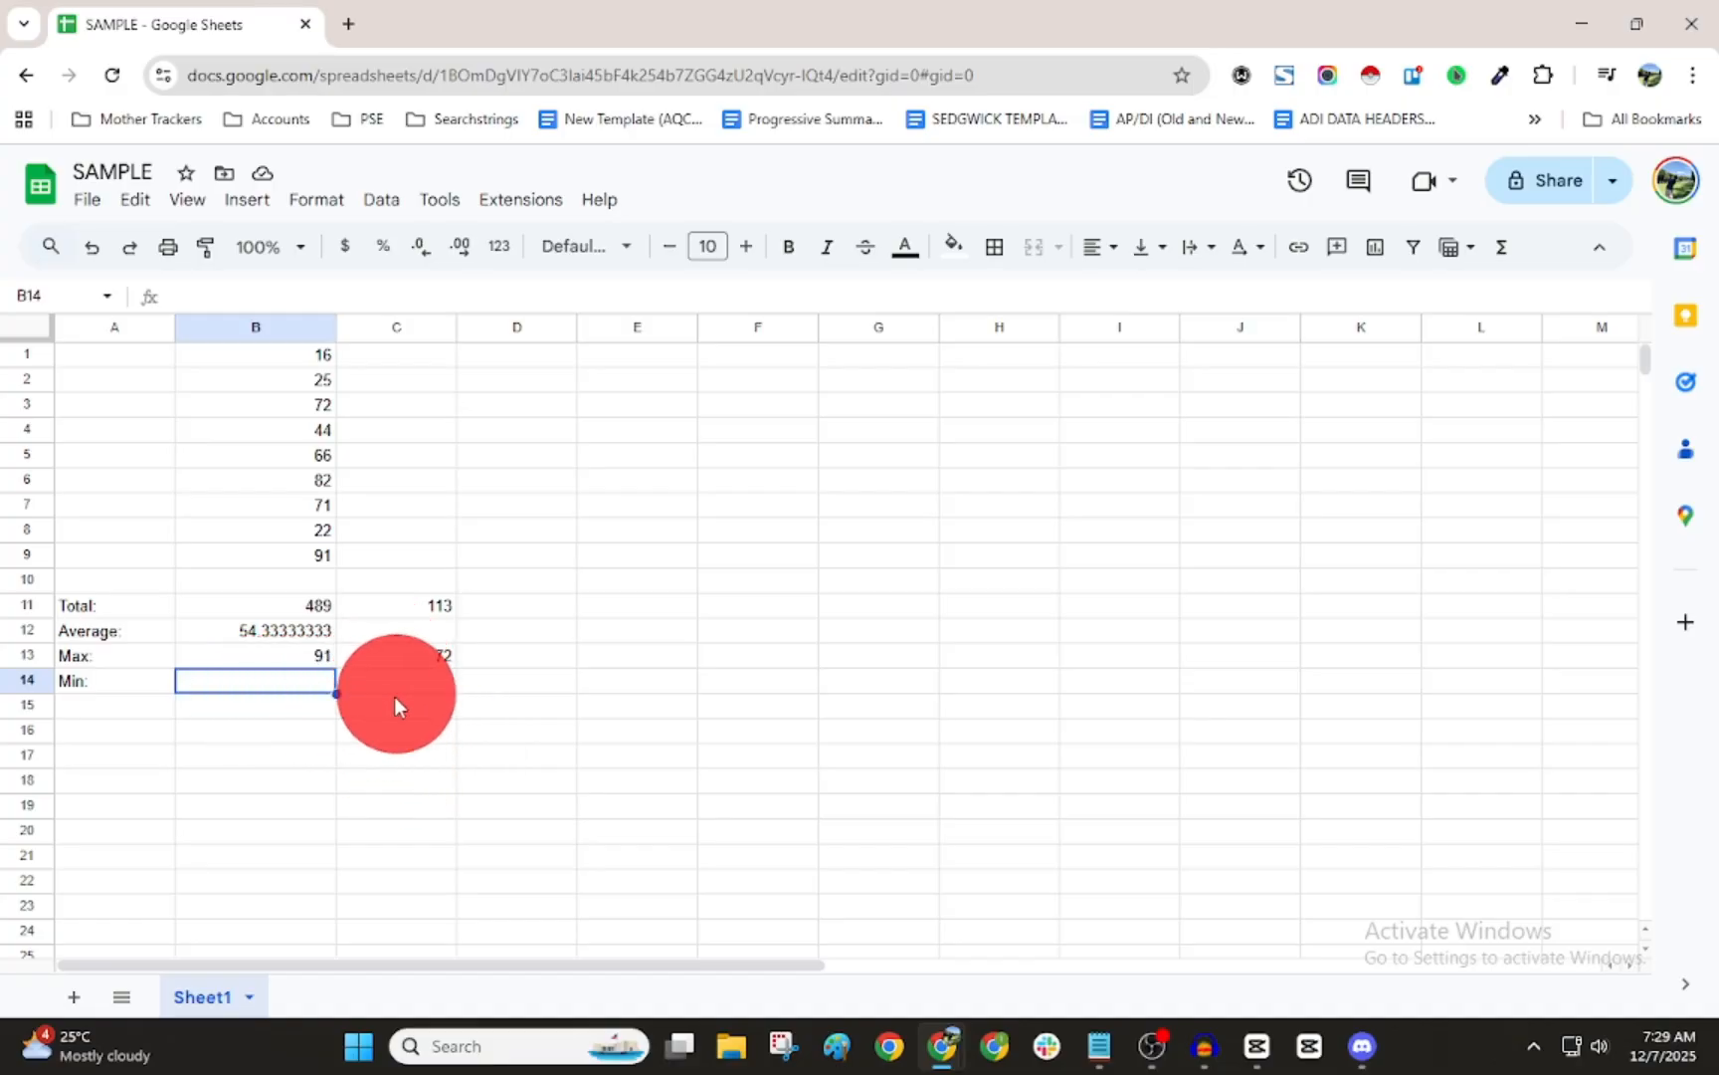
click(371, 657)
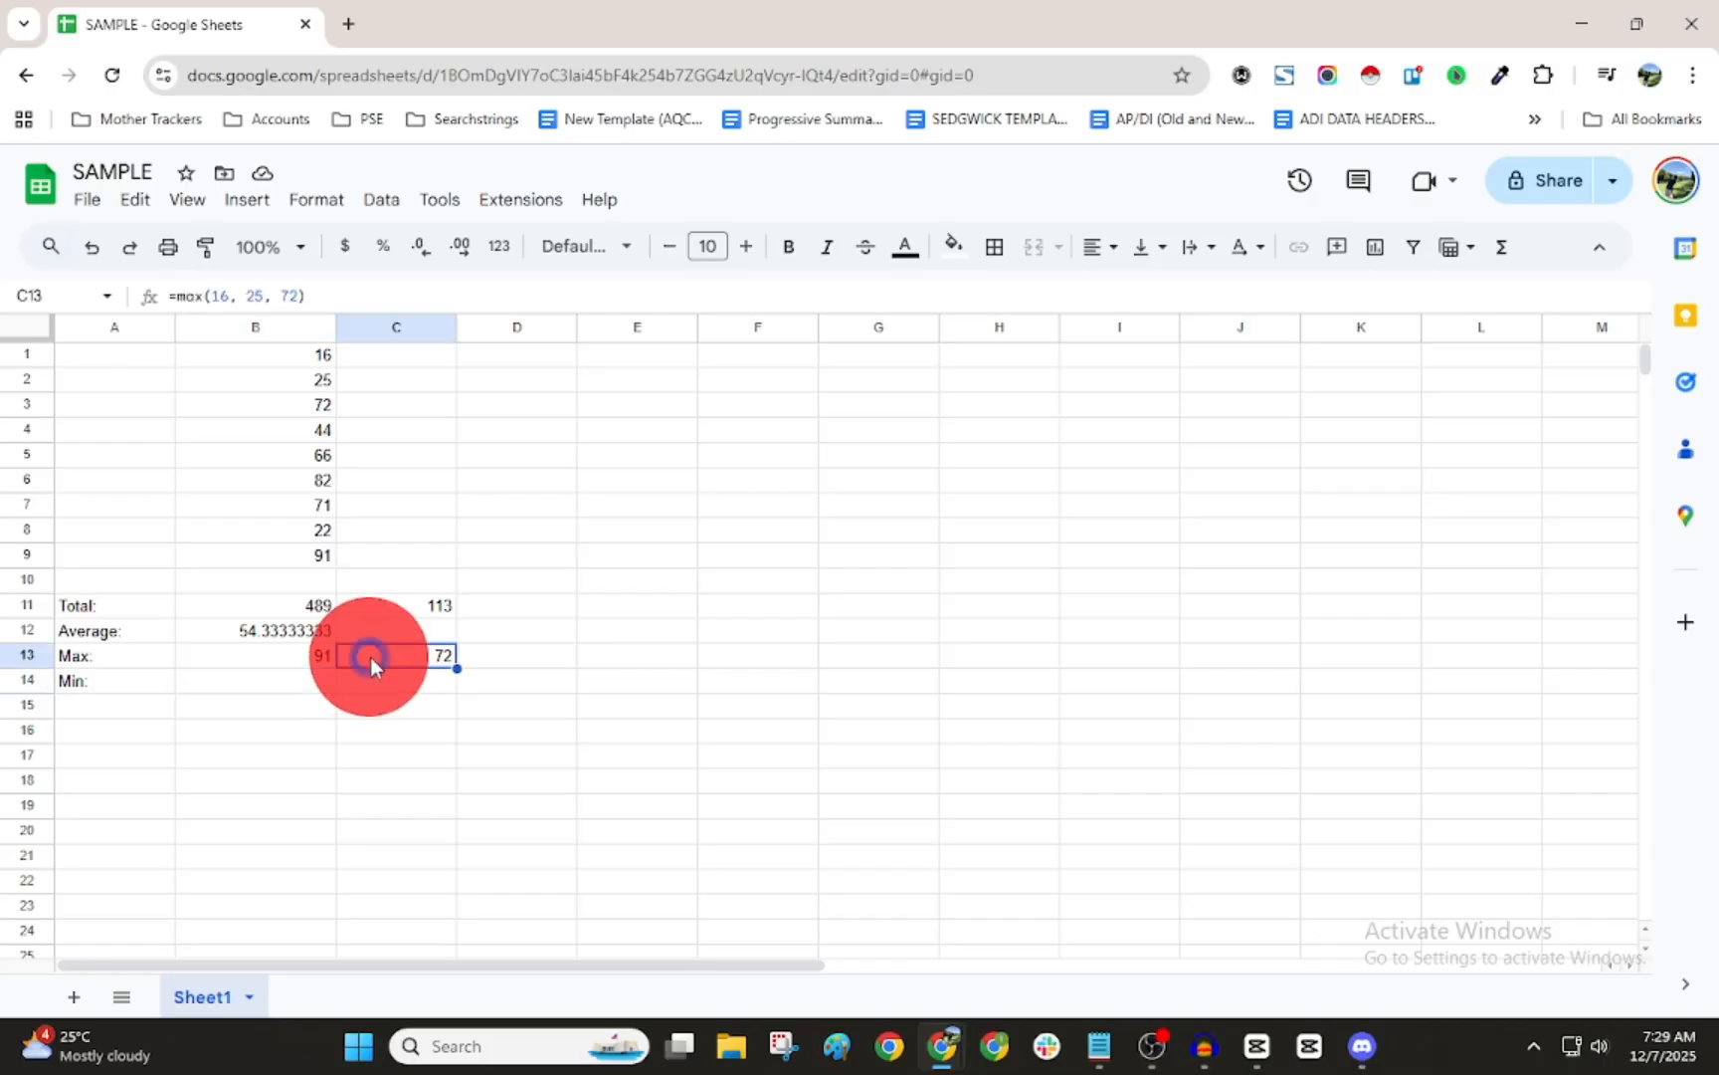
key(Delete)
click(375, 608)
key(Delete)
Enter a min formula over the range B1:B9 in cell B14 beside the Min label
click(232, 683)
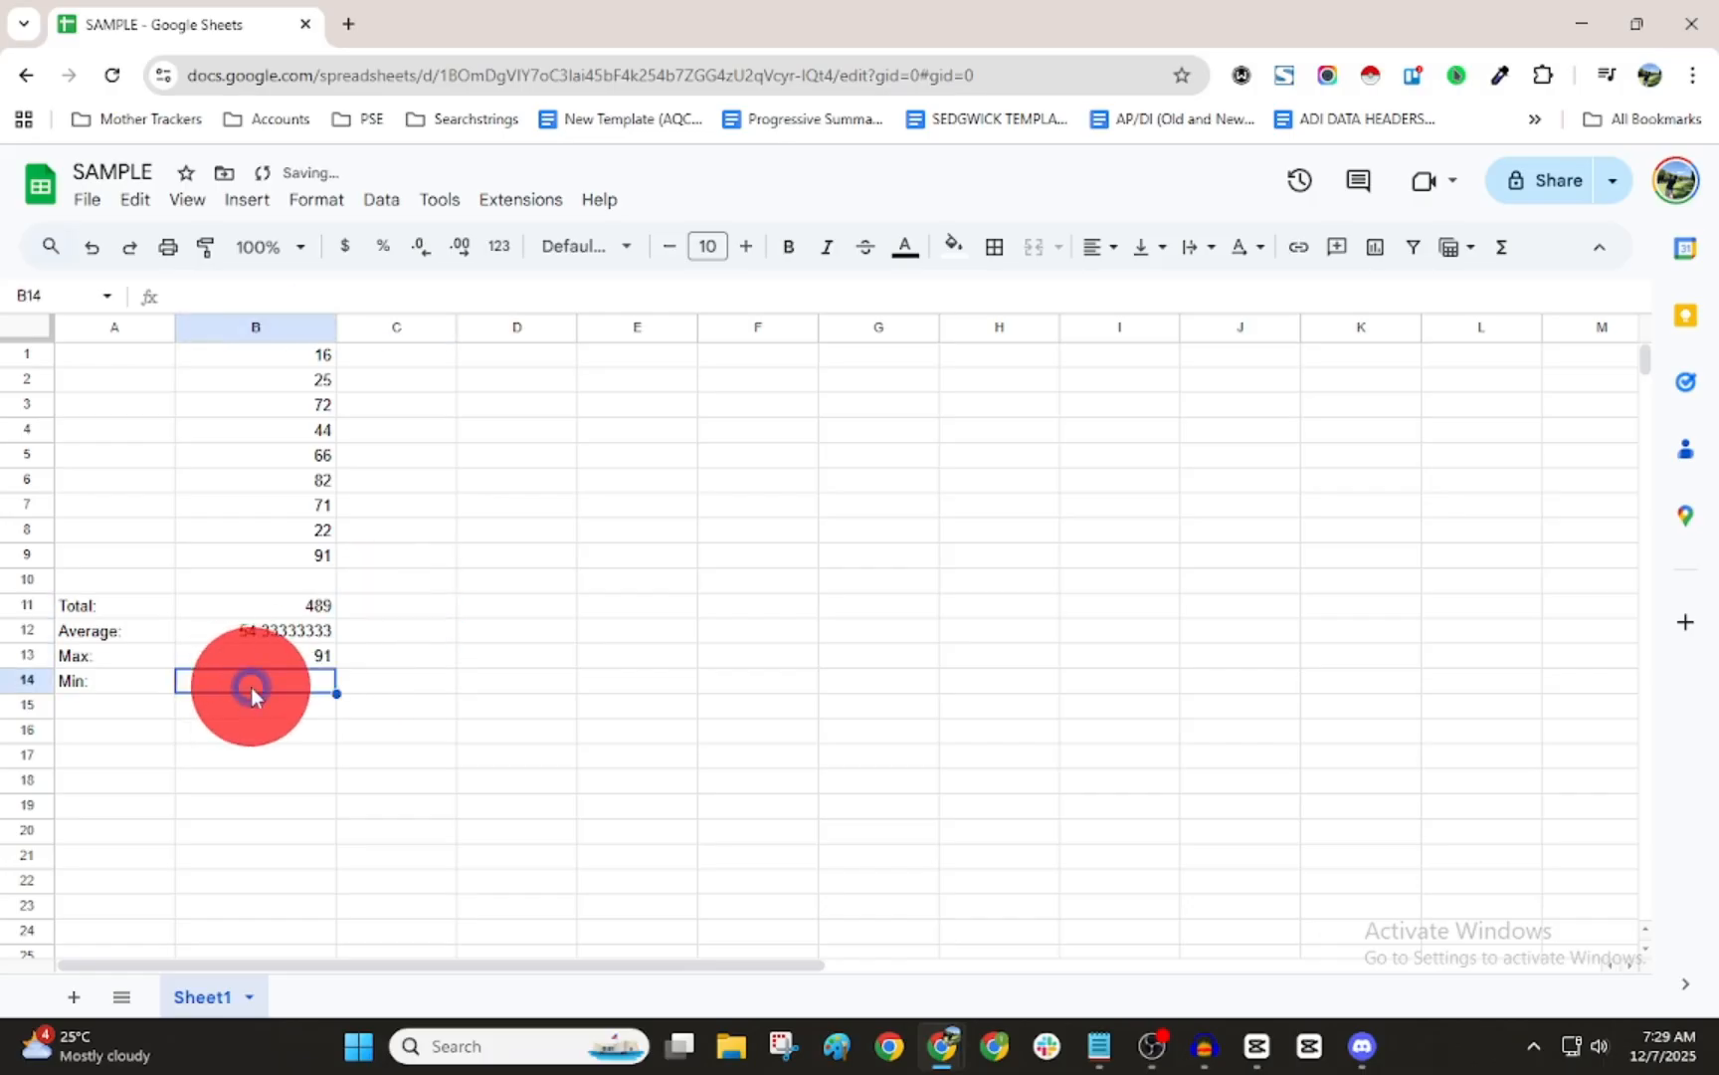
double_click(252, 684)
text(=)
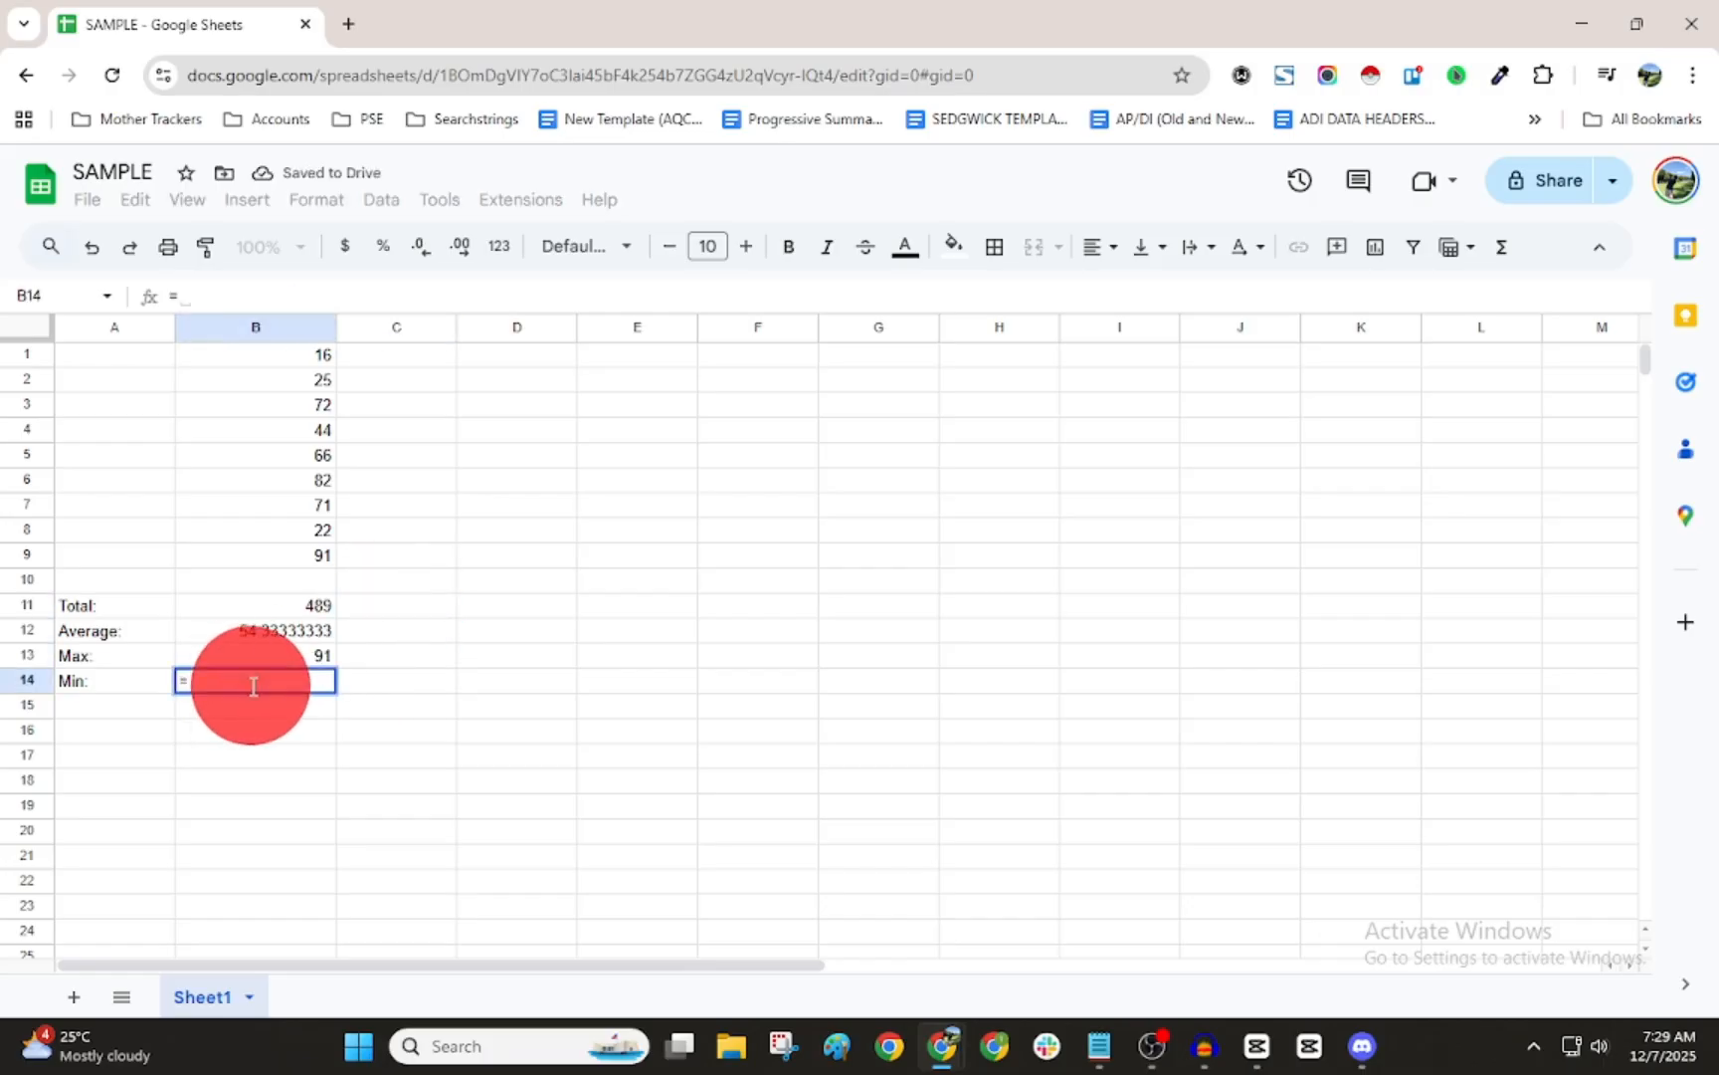
text(min)
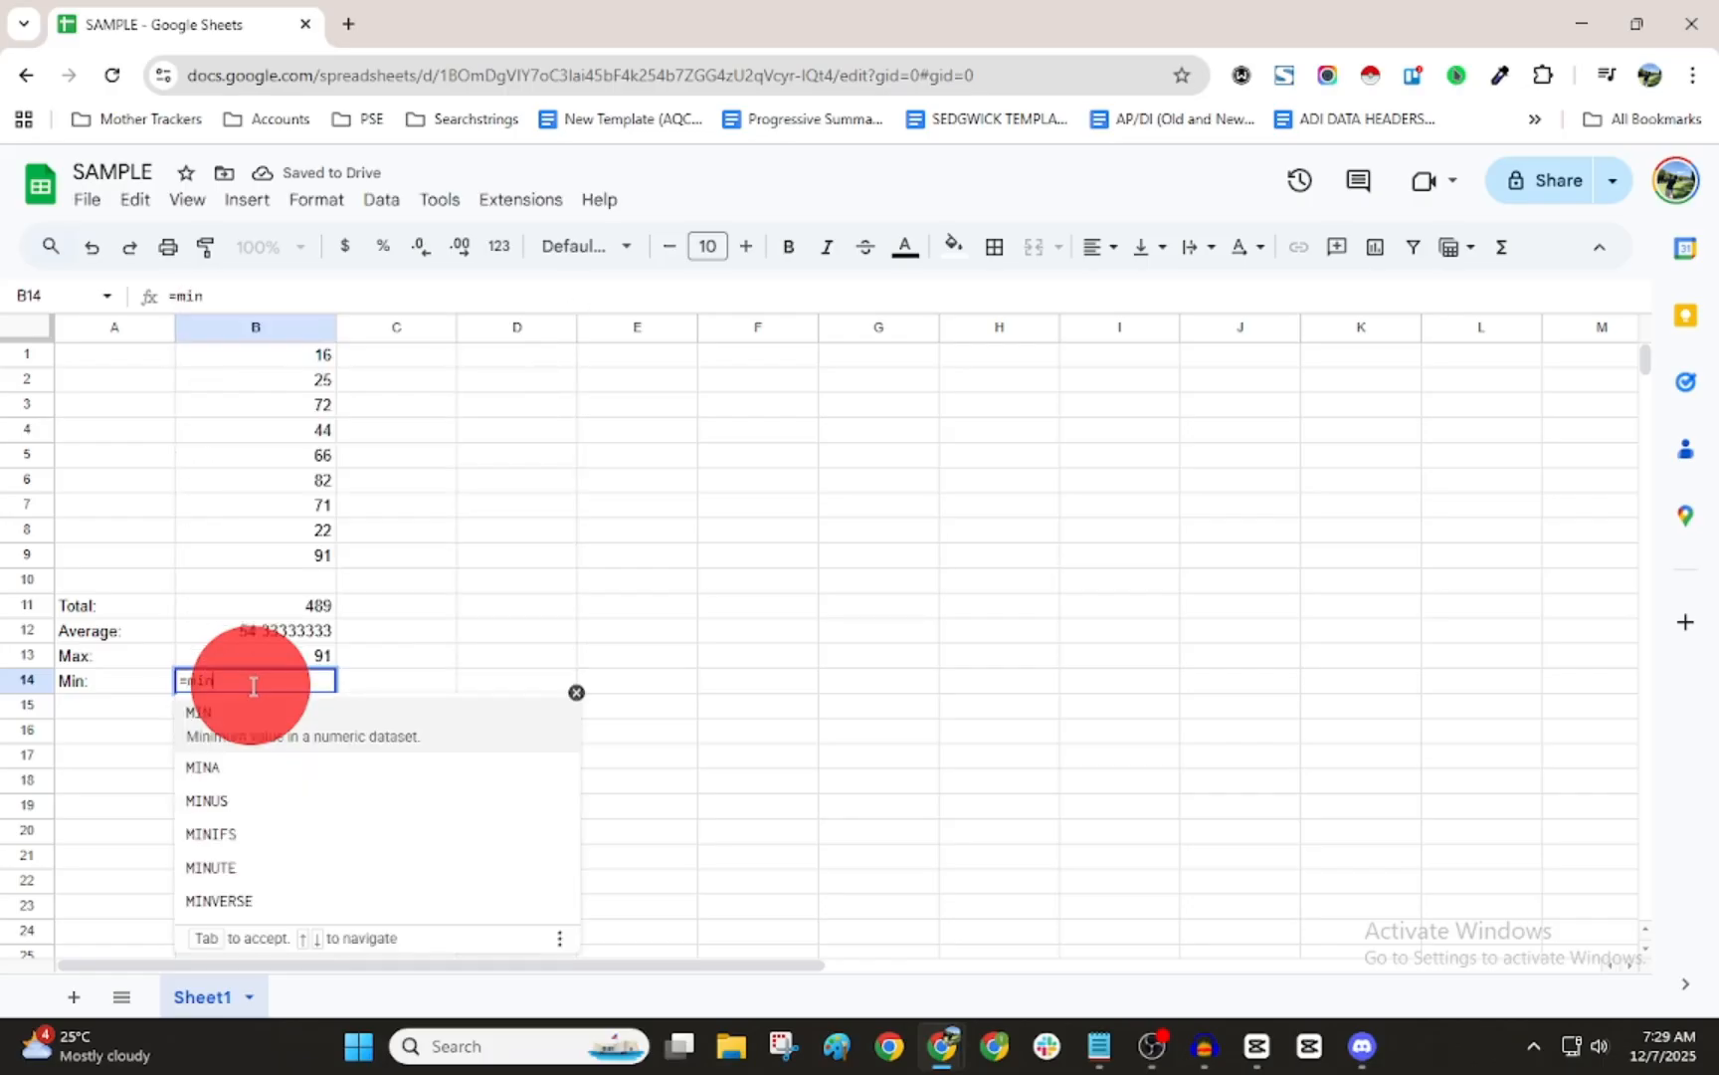
text(()
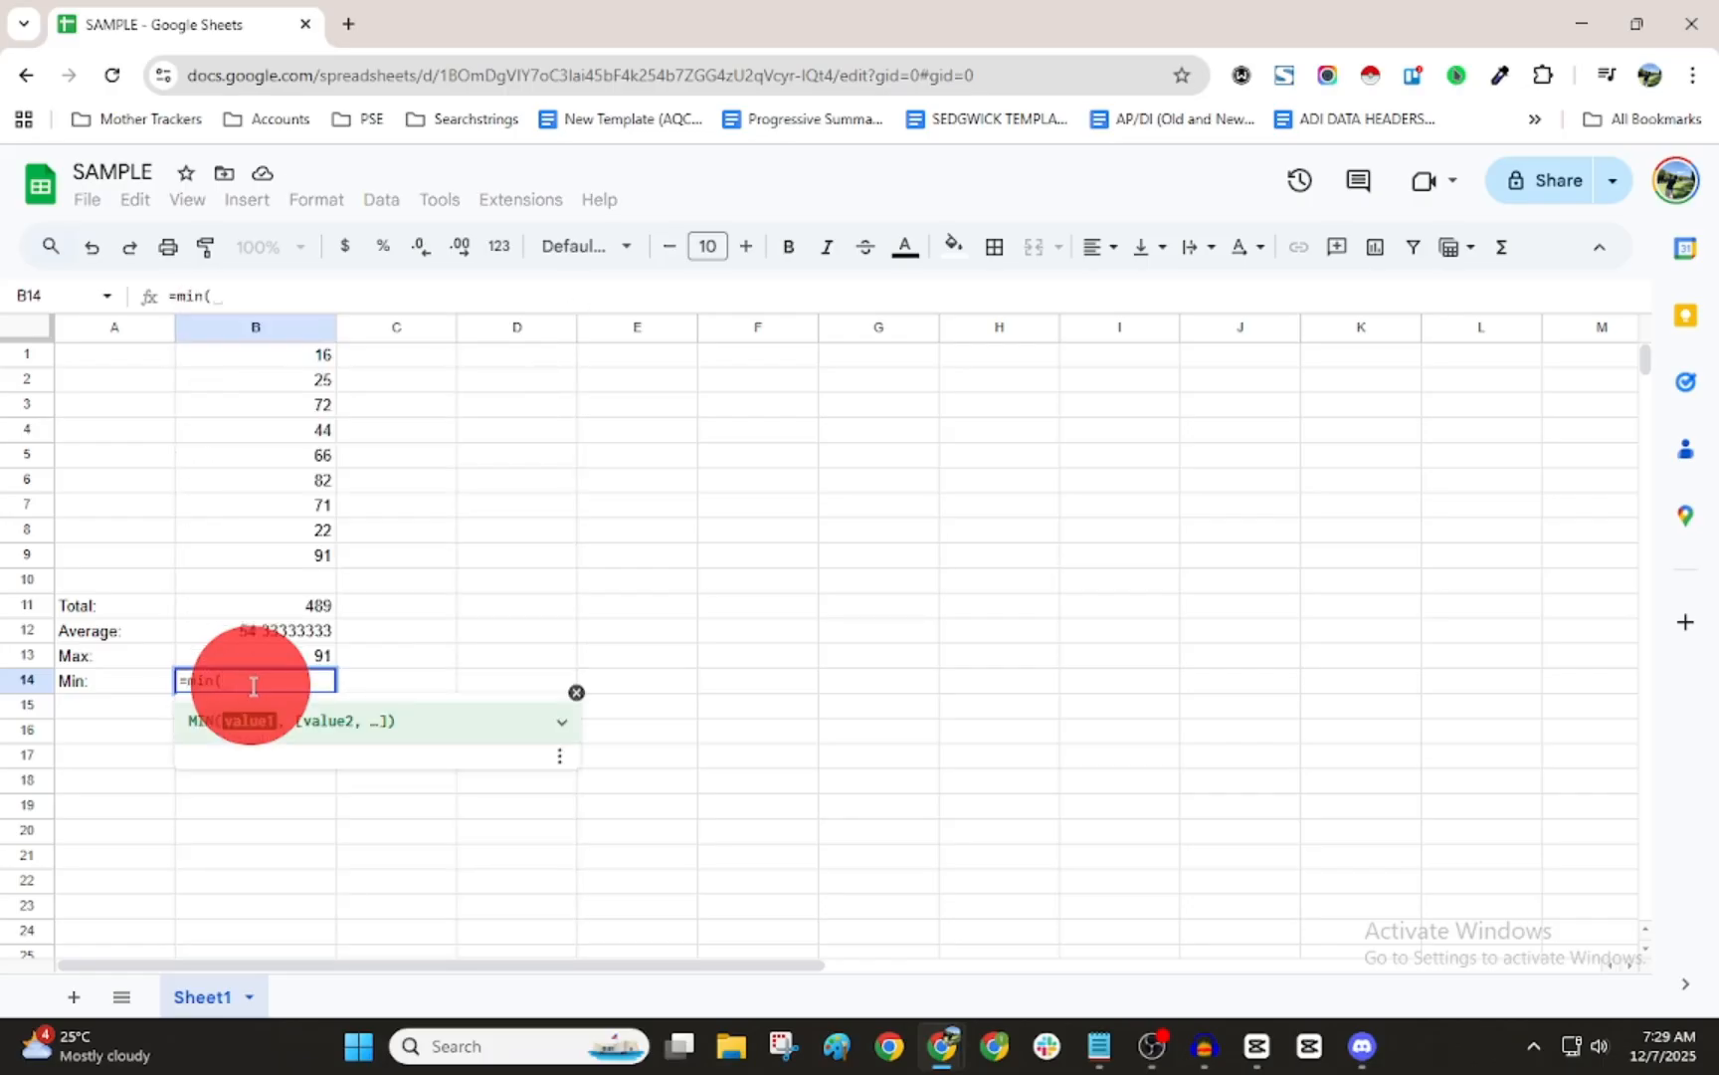
drag(249, 354, 252, 551)
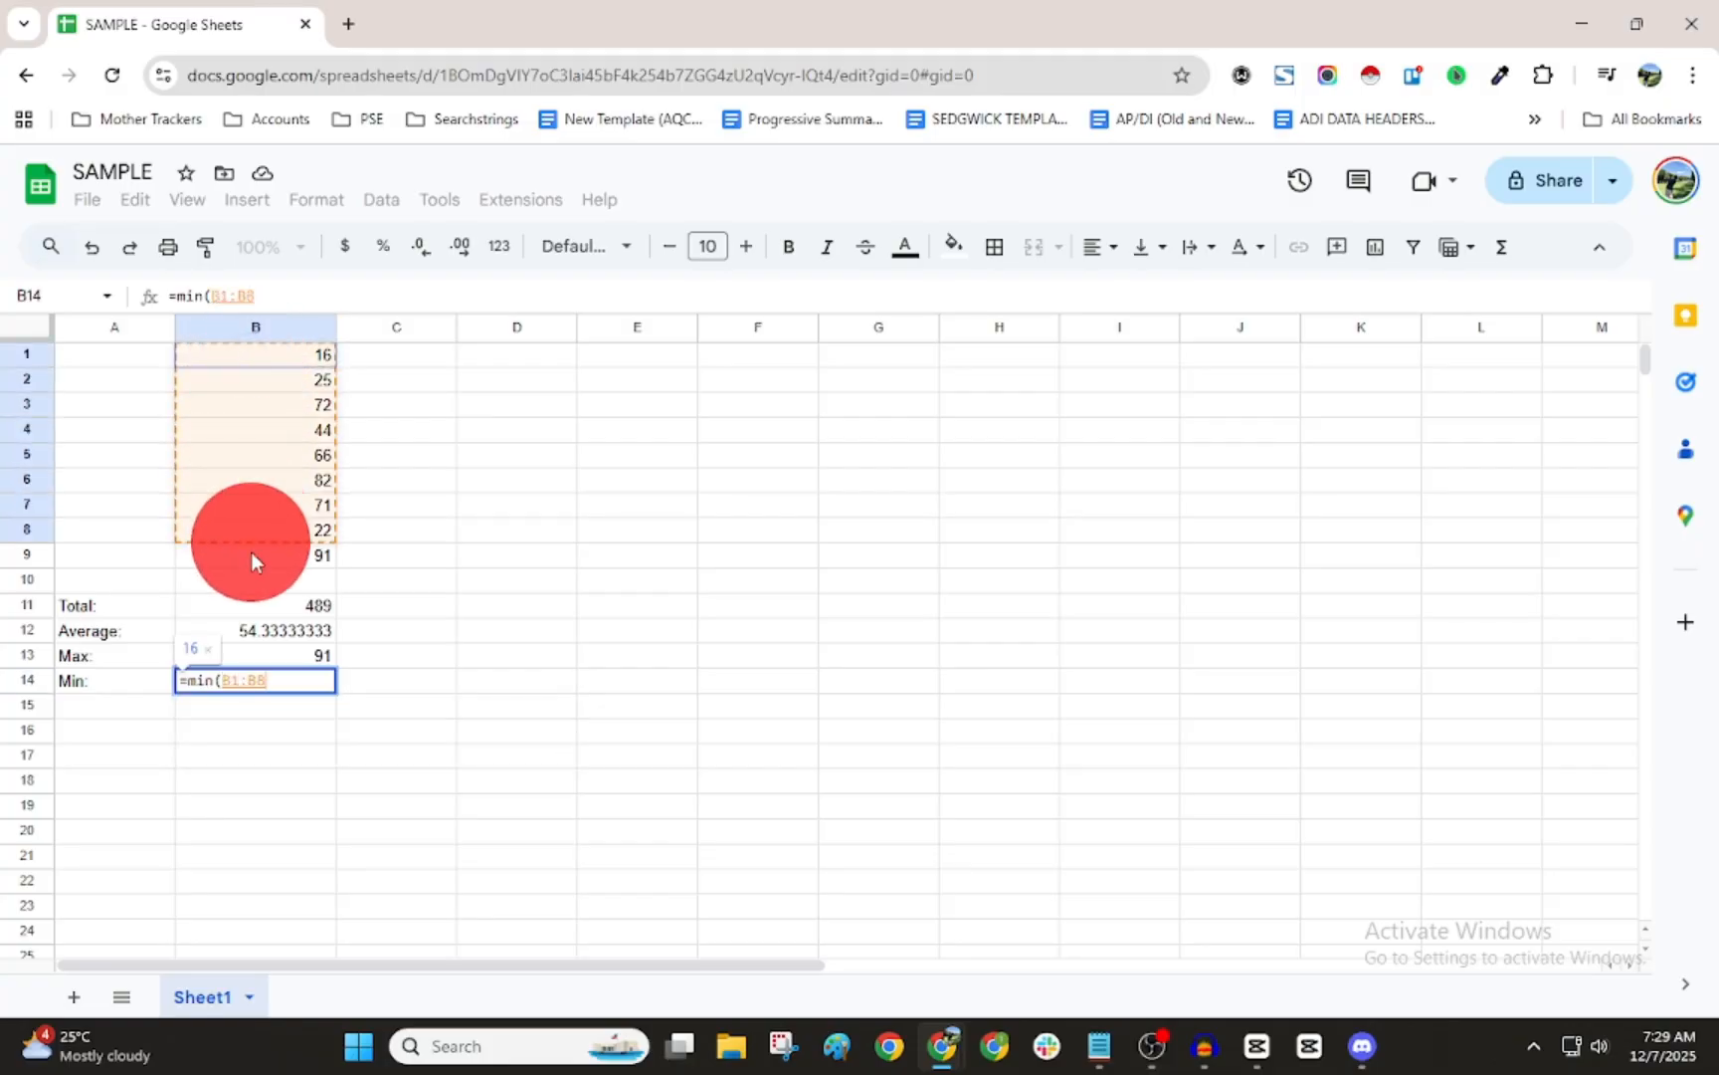
key(Return)
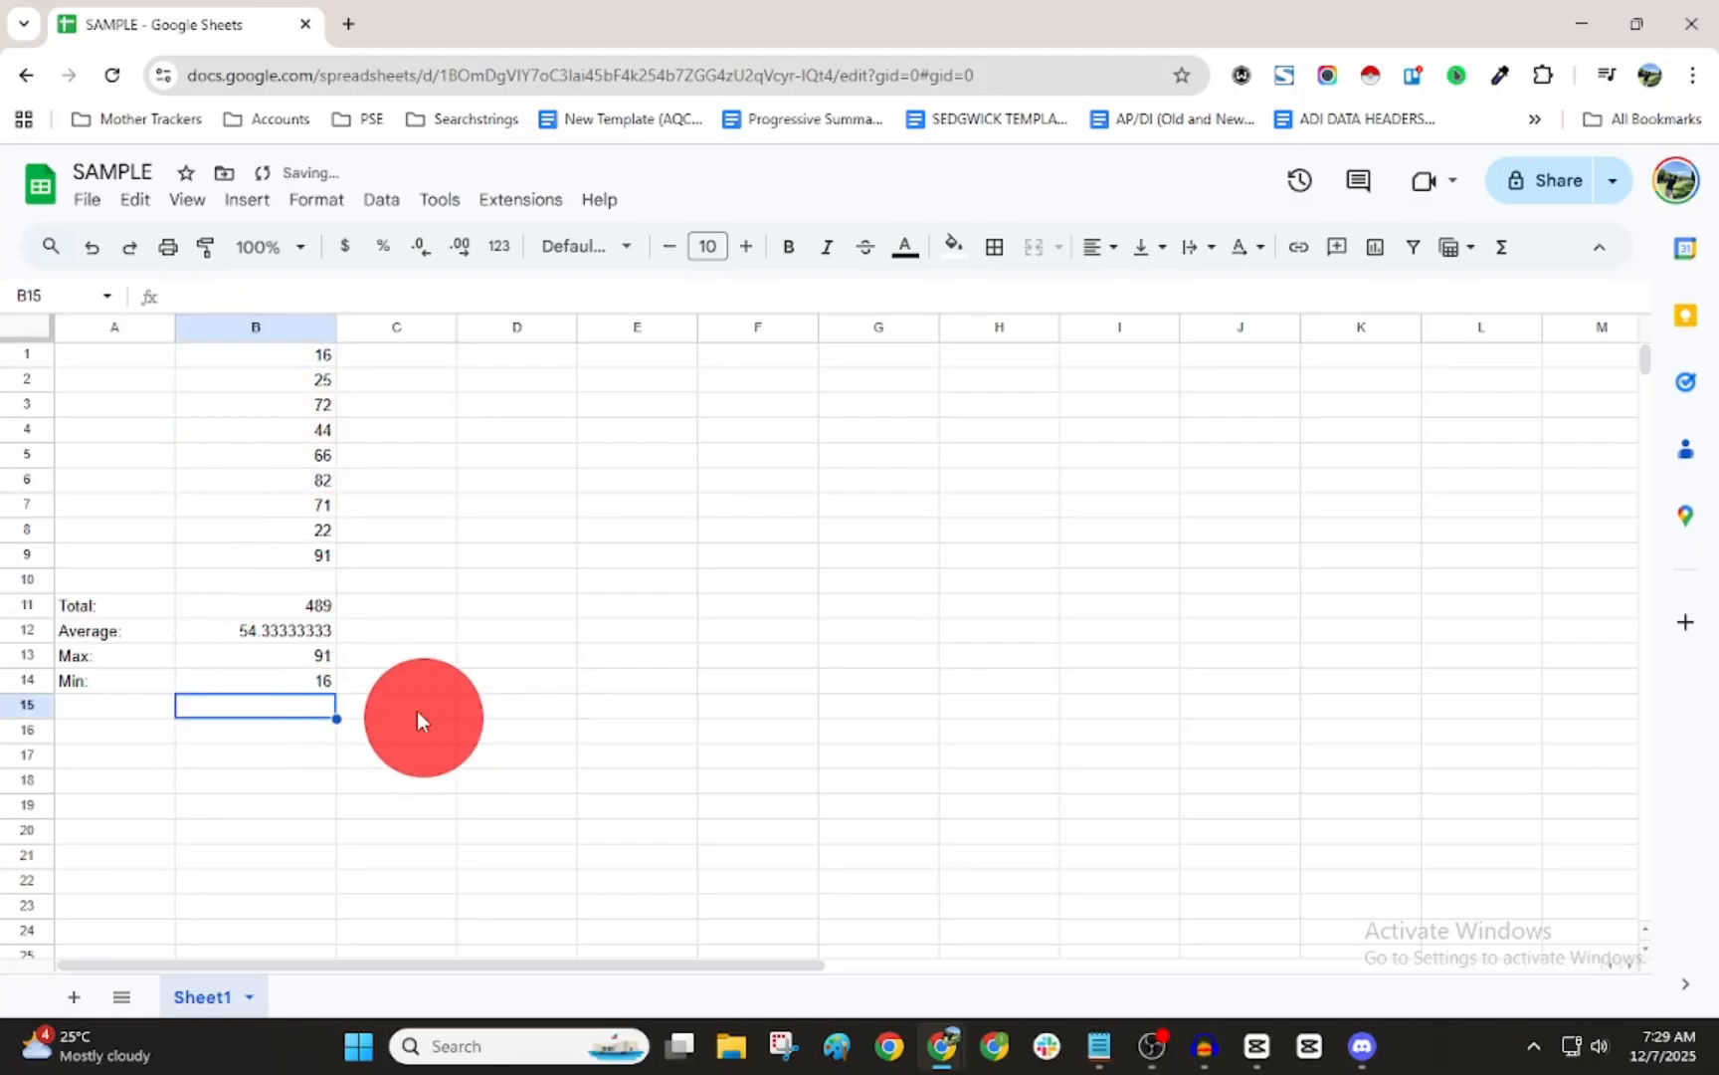
Enter the formula =min(16, 25, 72) with individually listed numbers in cell C14
click(360, 681)
double_click(360, 683)
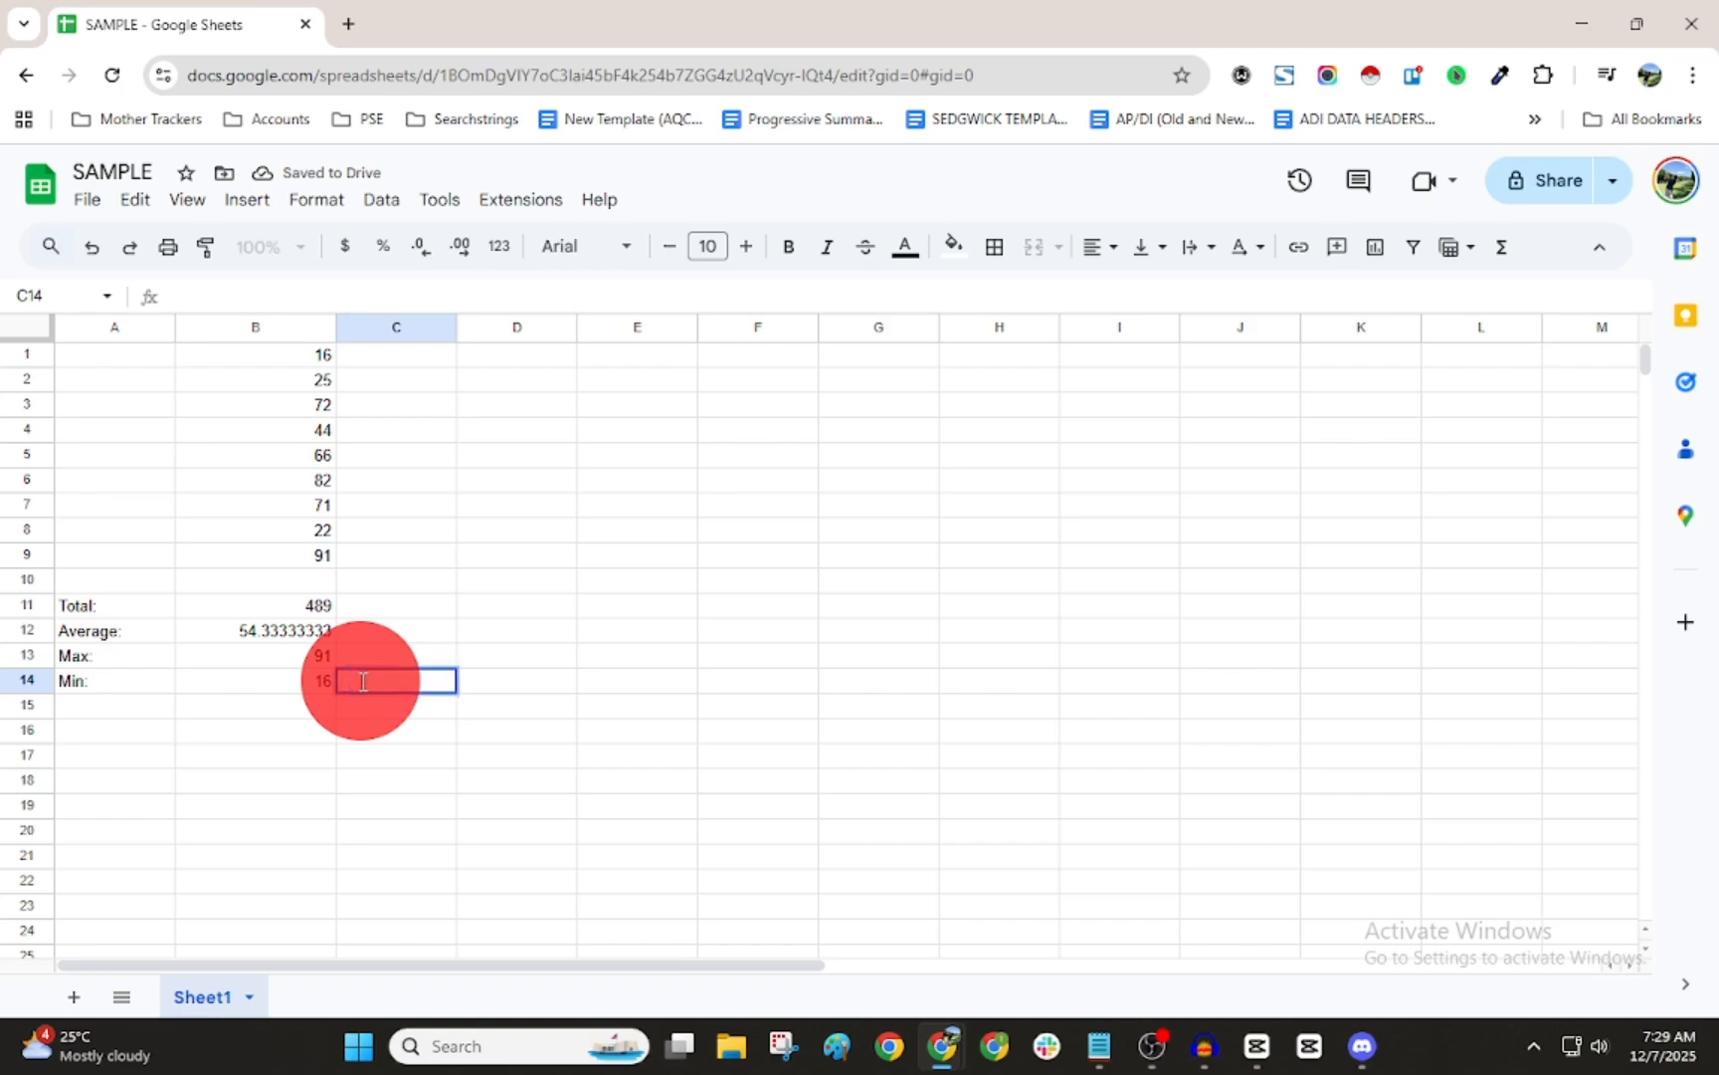
text(=min)
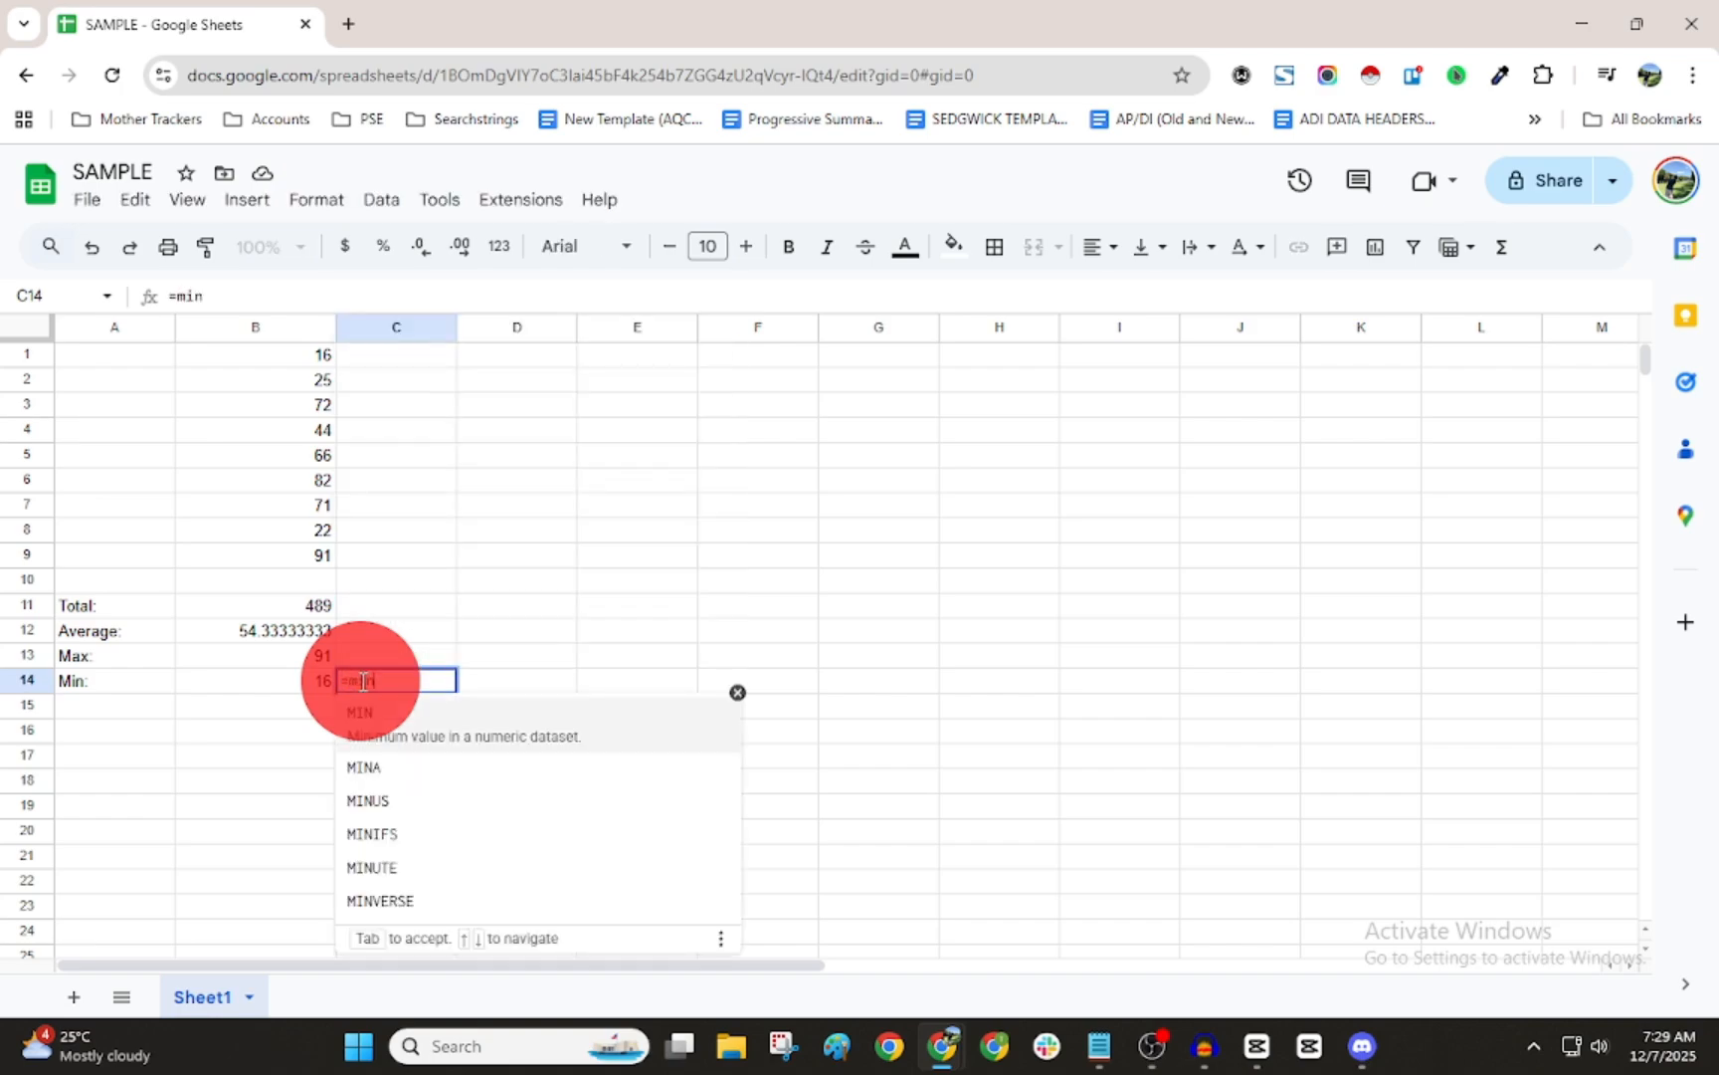
text((16)
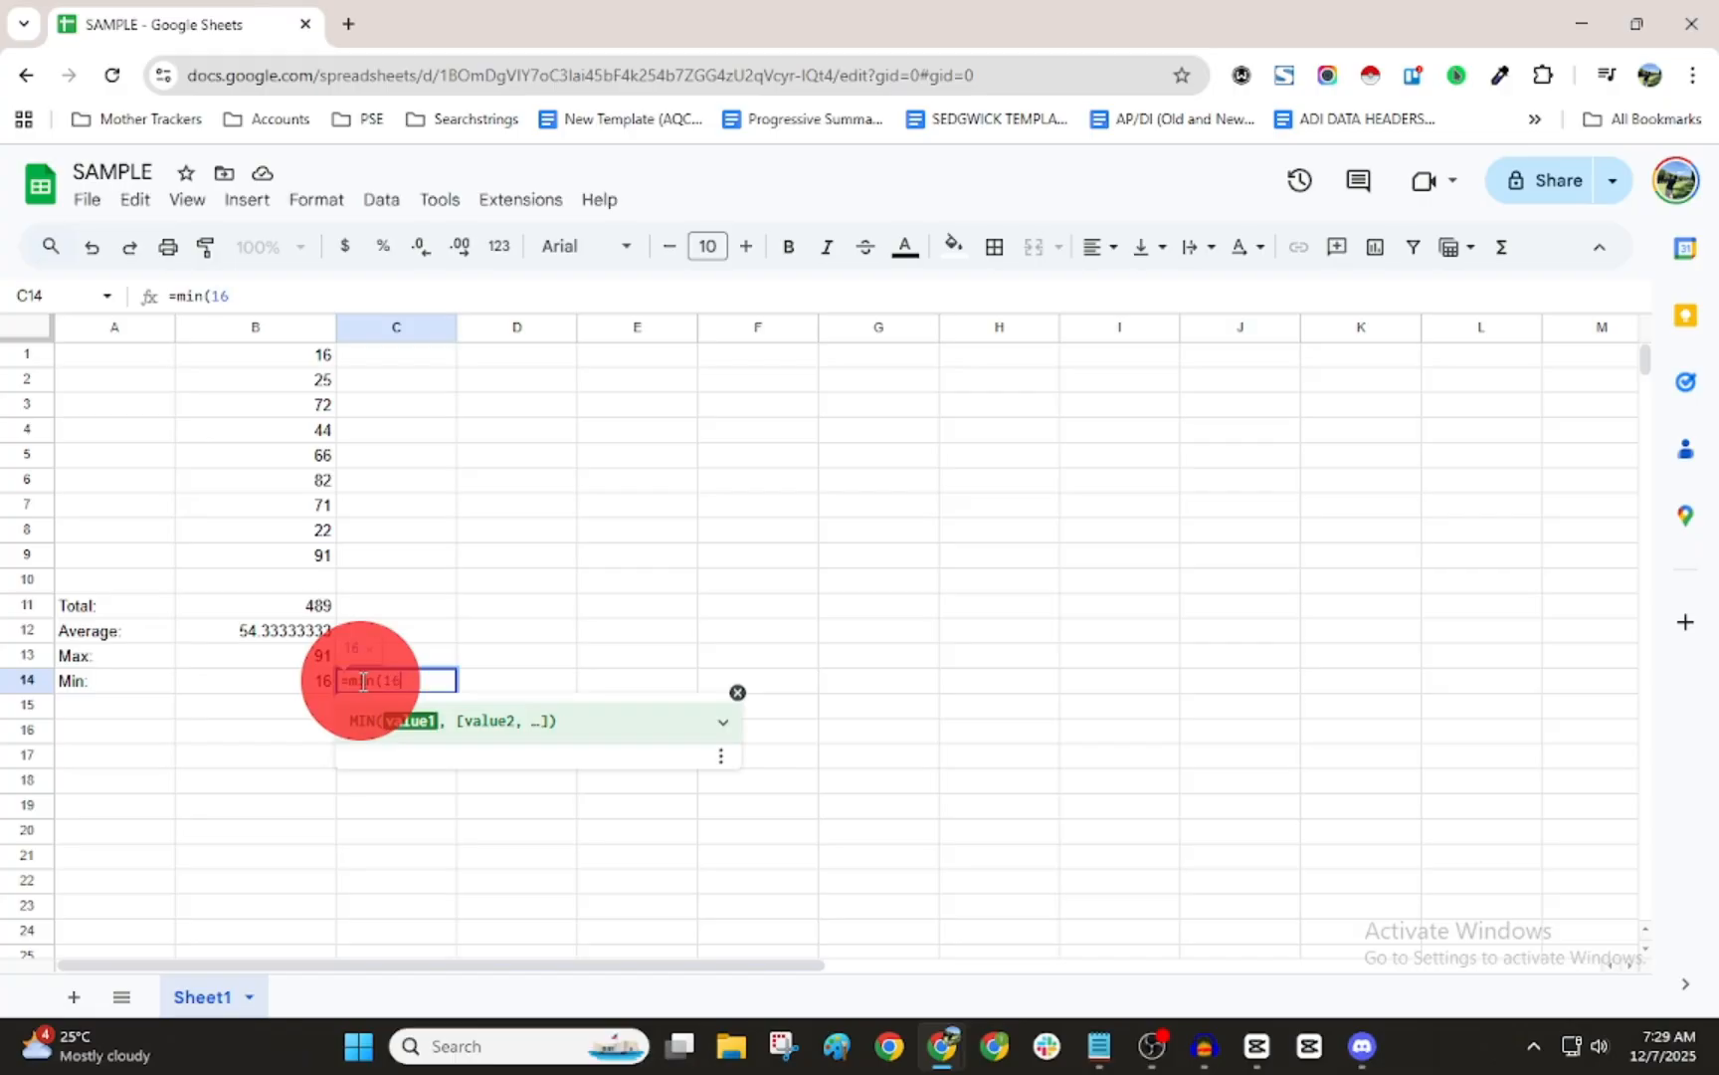
text(, 25)
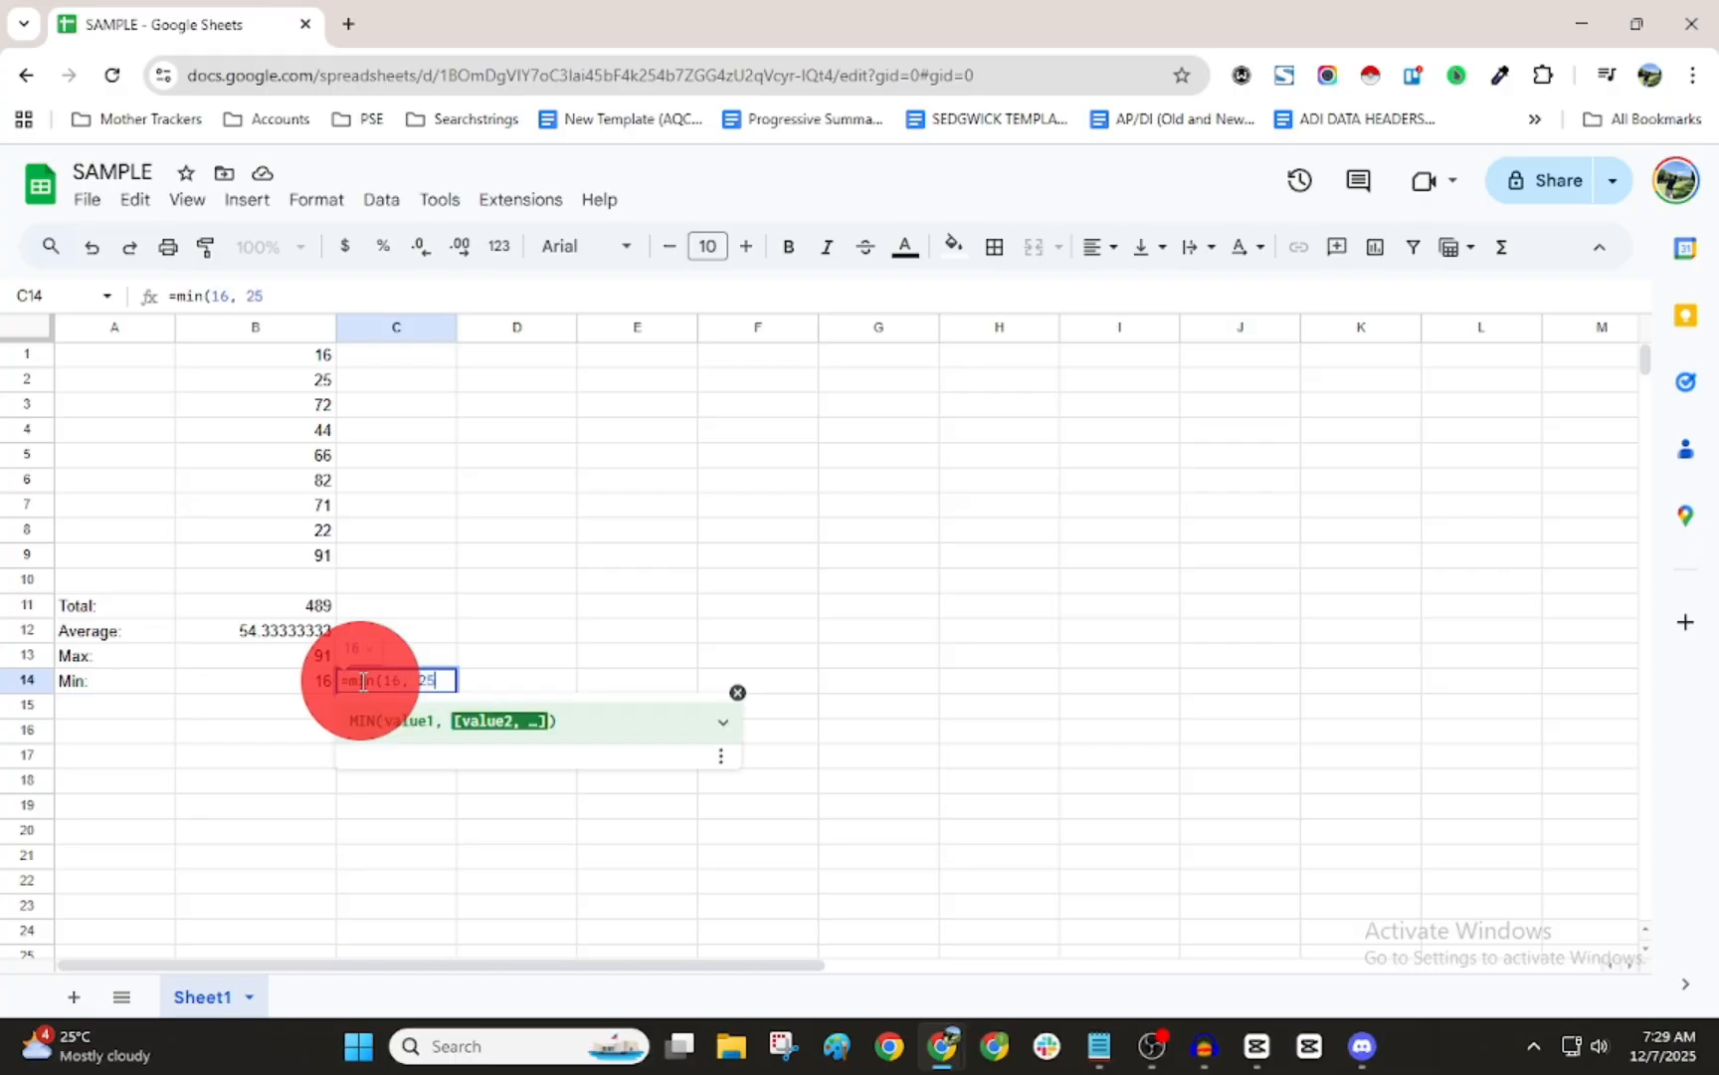
text(, 72))
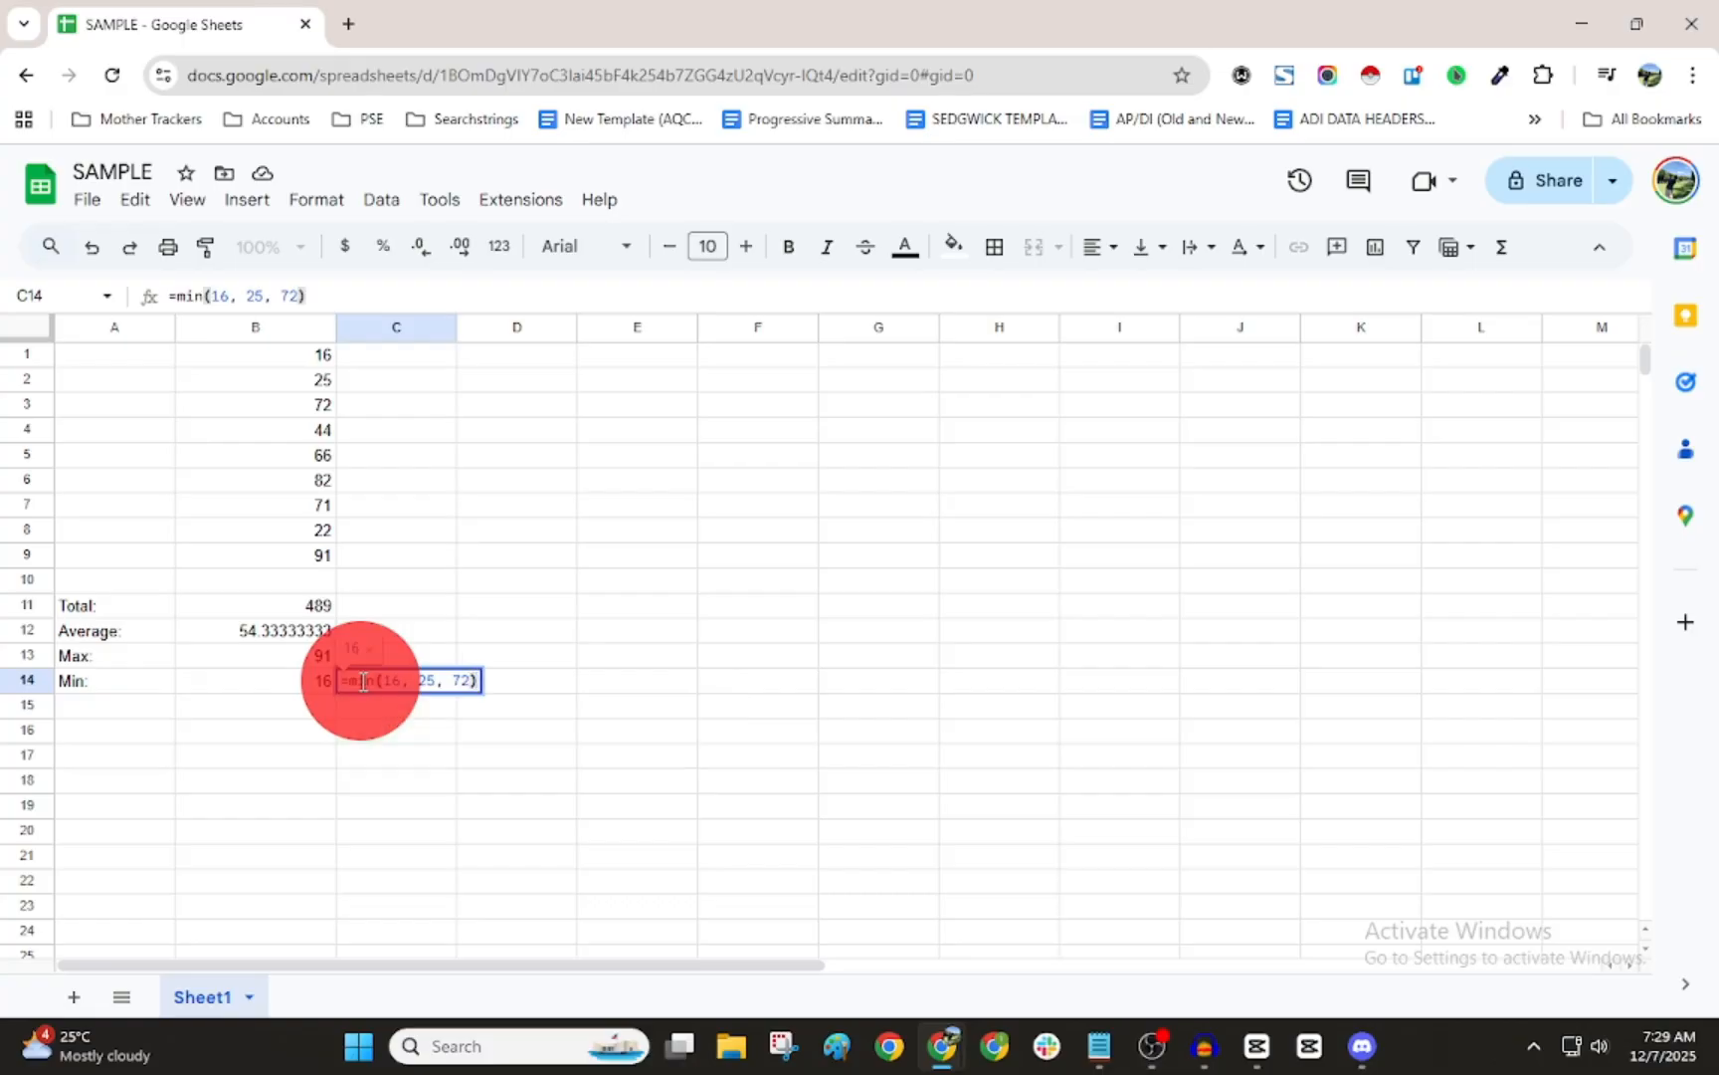
key(Return)
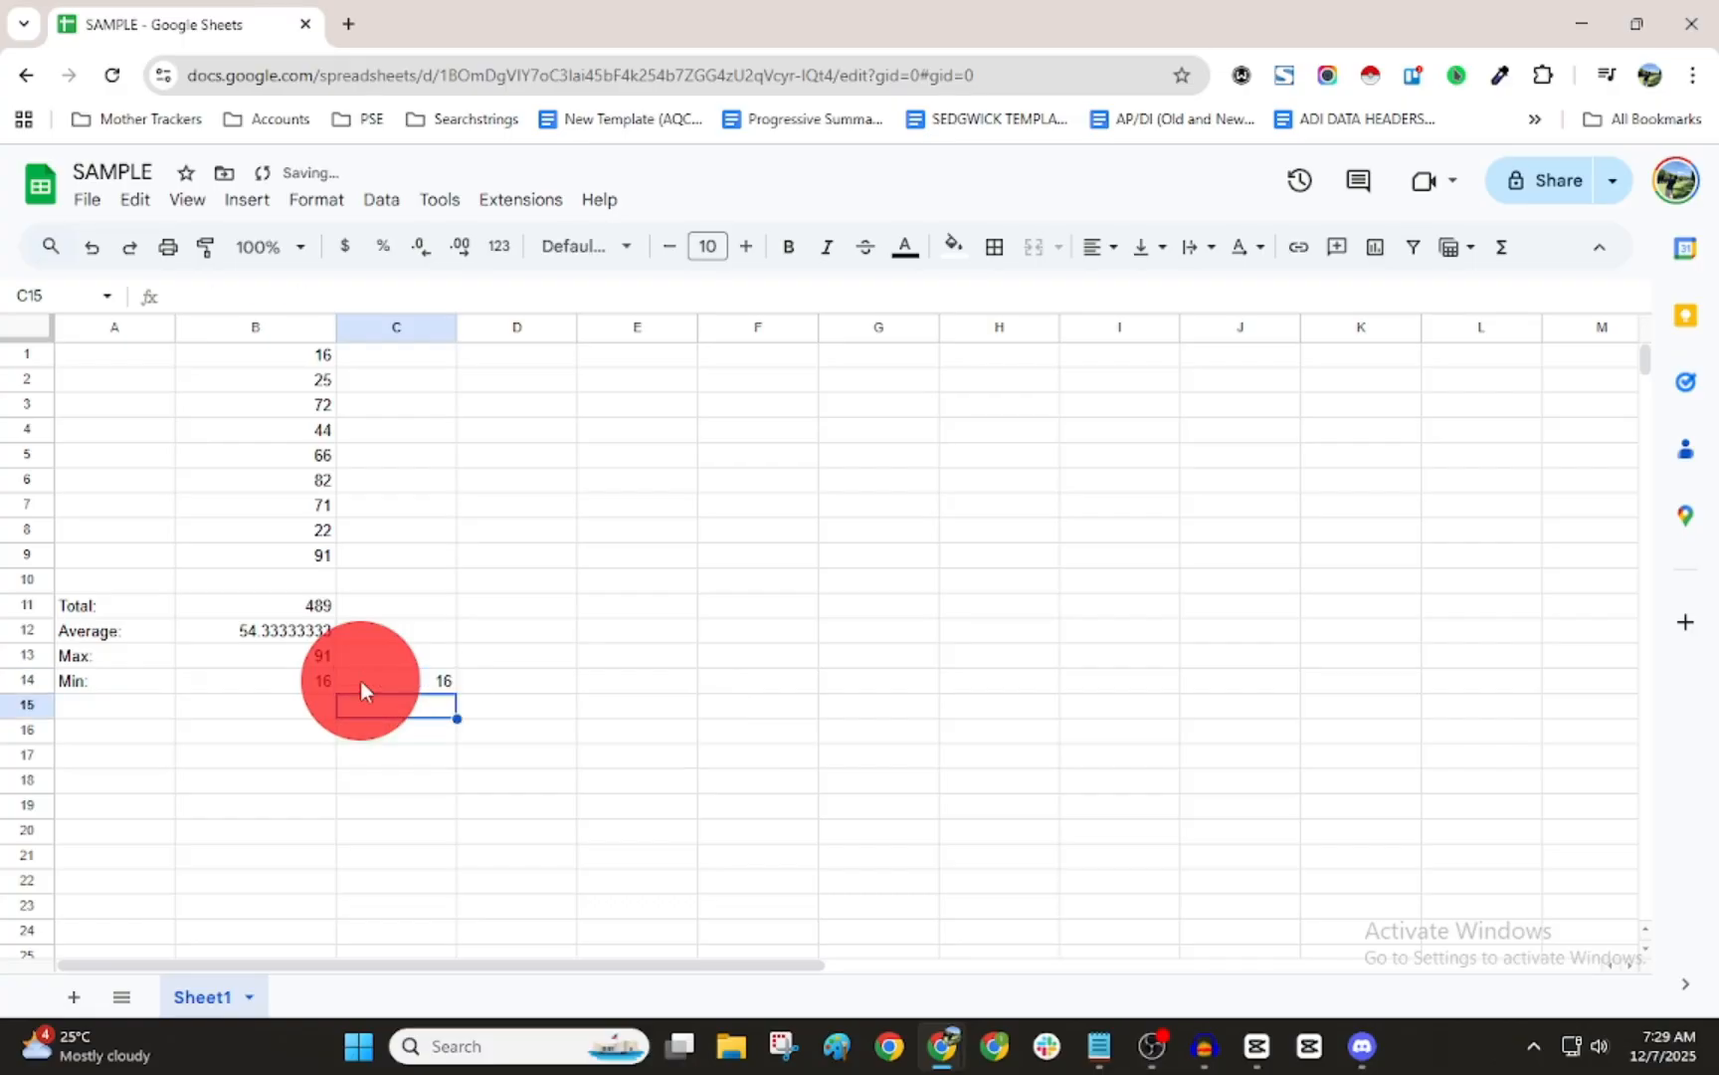
click(214, 729)
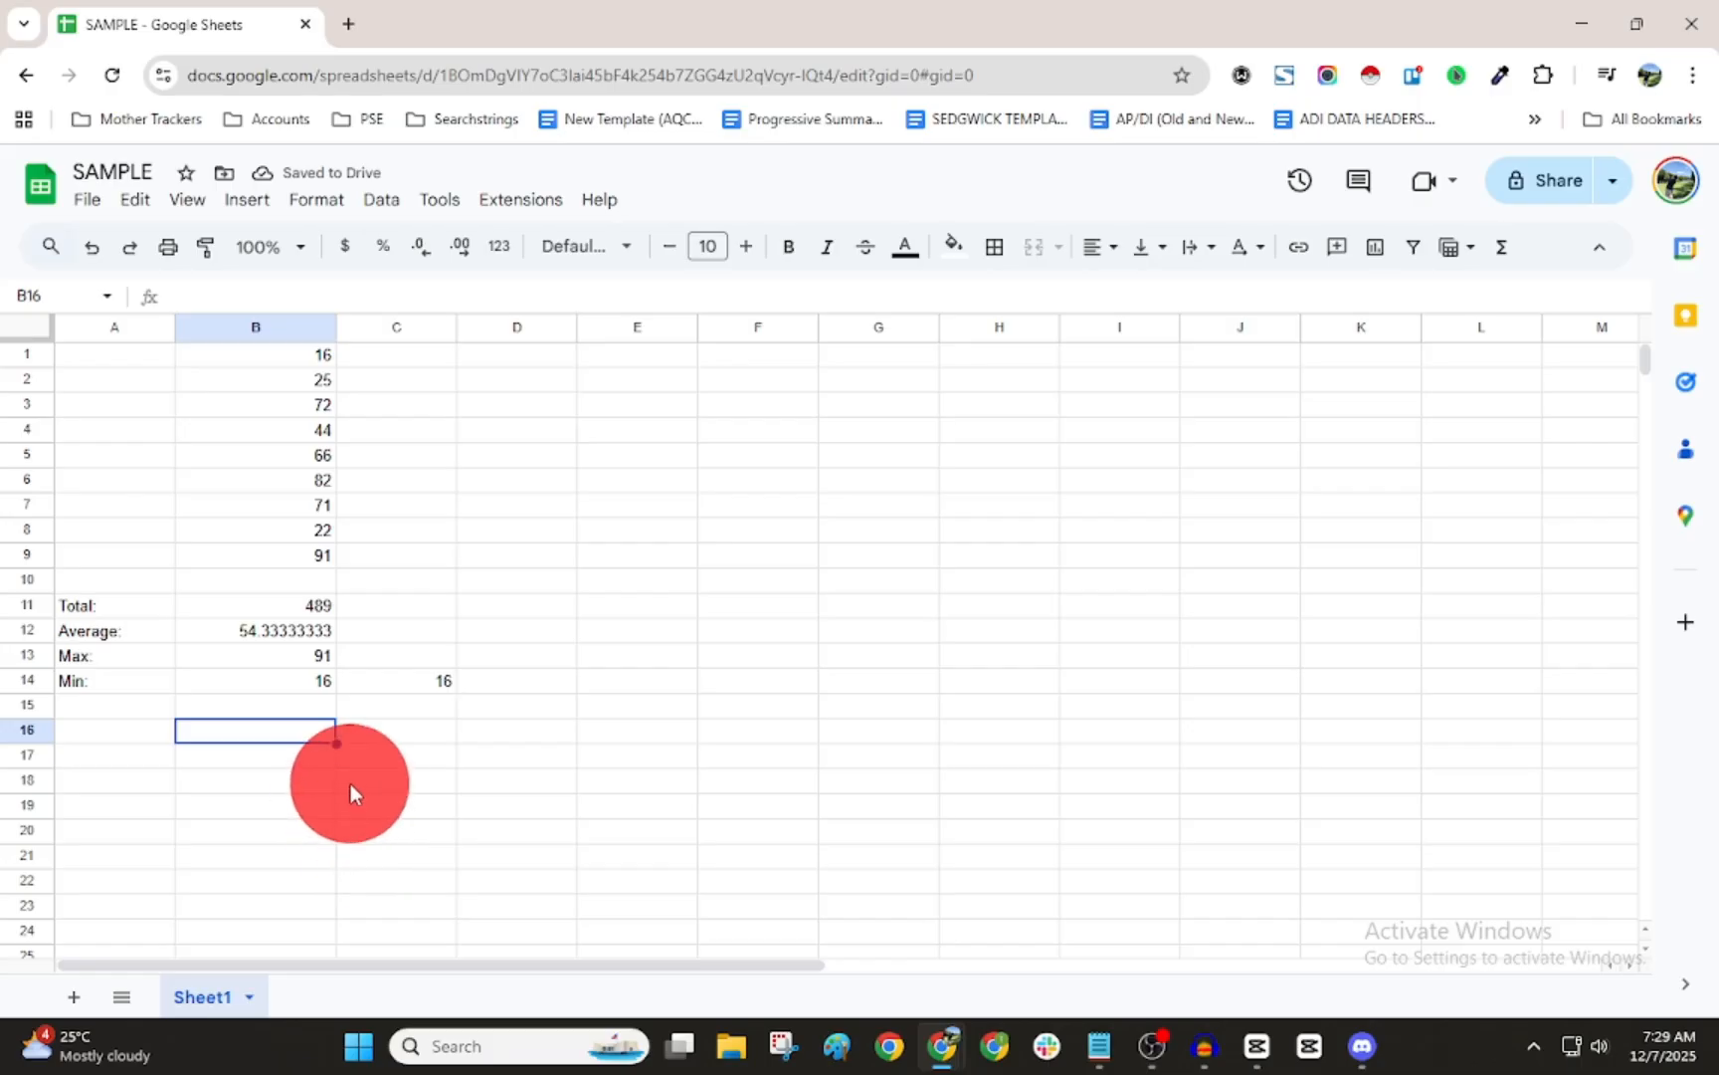
Clear the listed-number min formula from cell C14
click(417, 679)
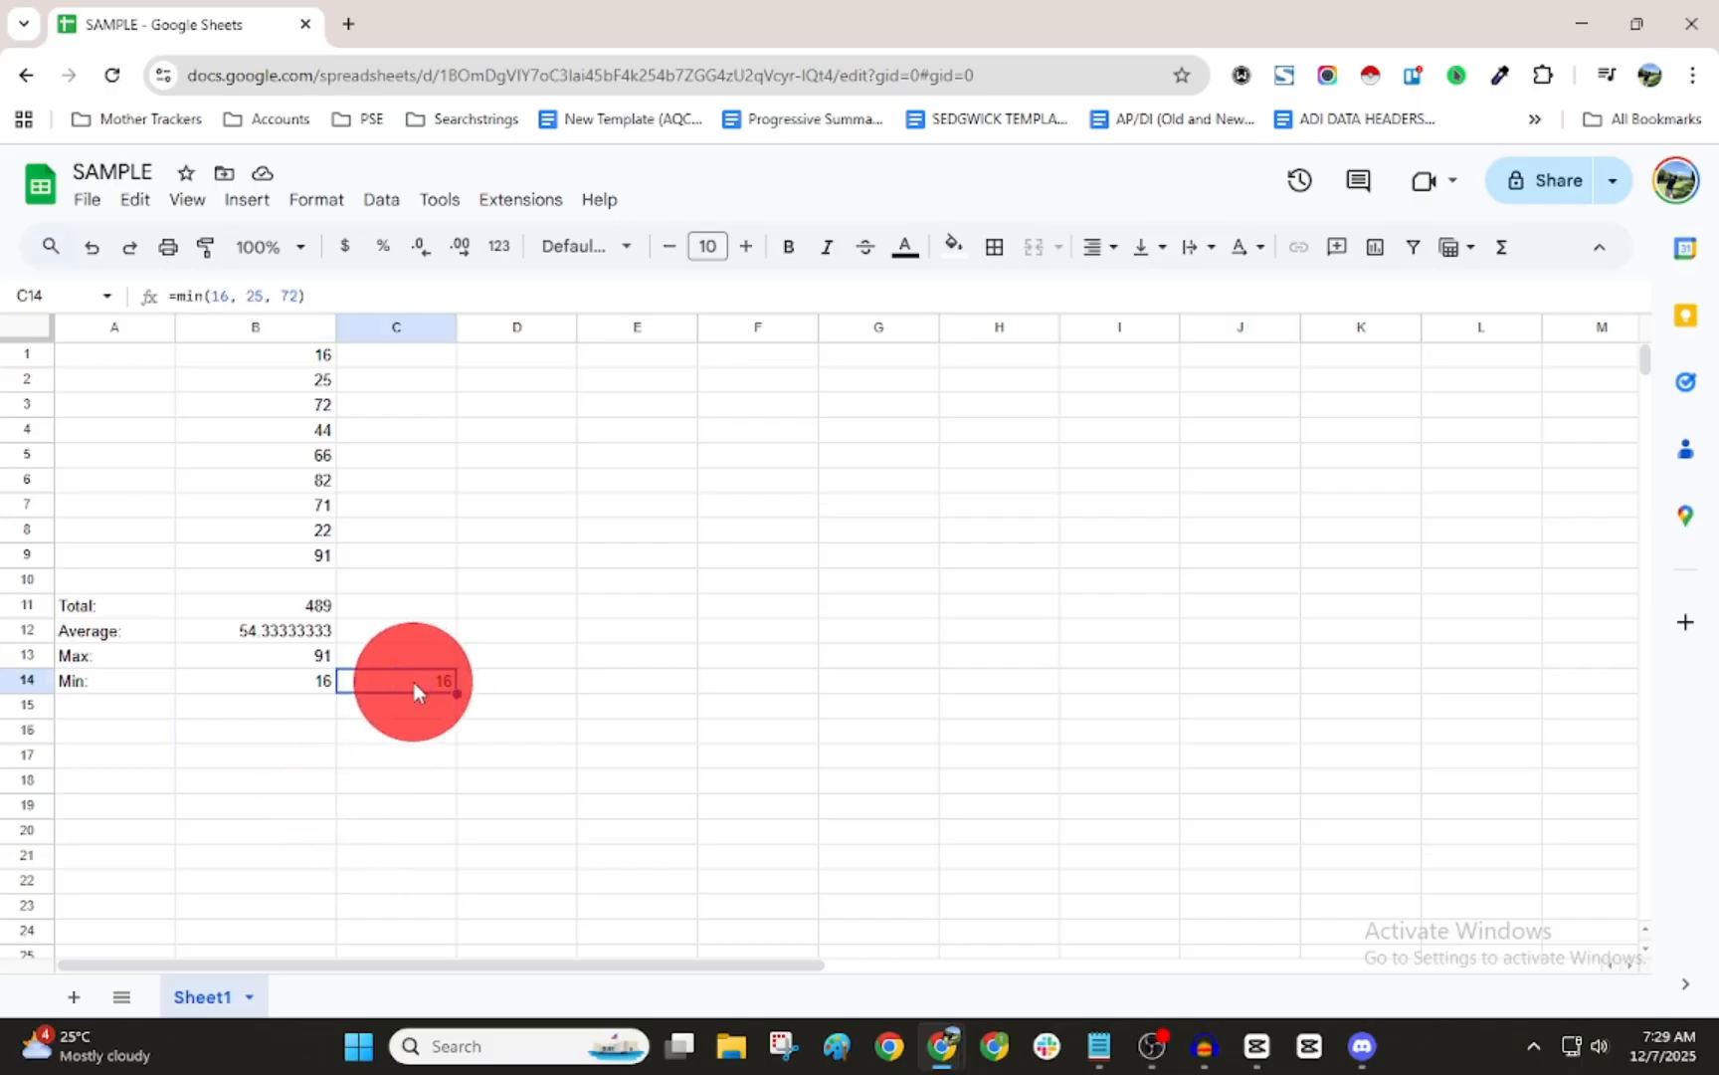
key(Delete)
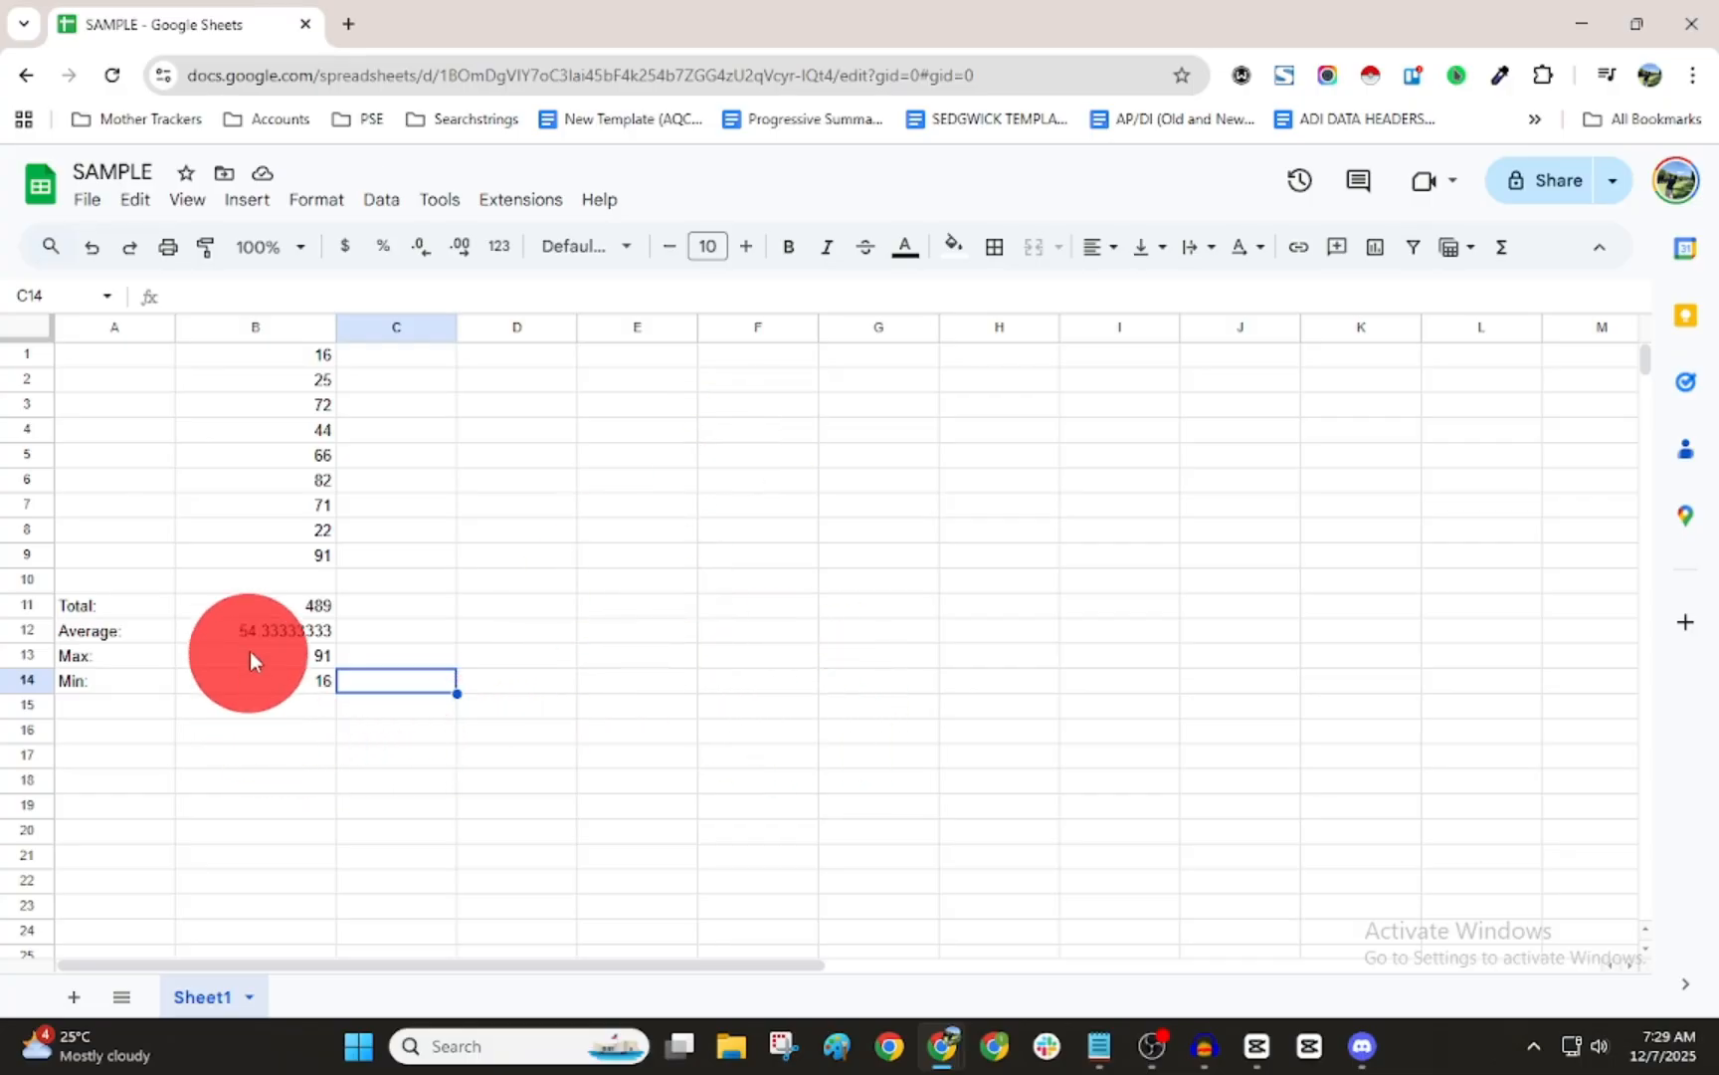
Review the formulas in the result cells B11:B14, checking the average and max cells individually
drag(230, 608, 227, 683)
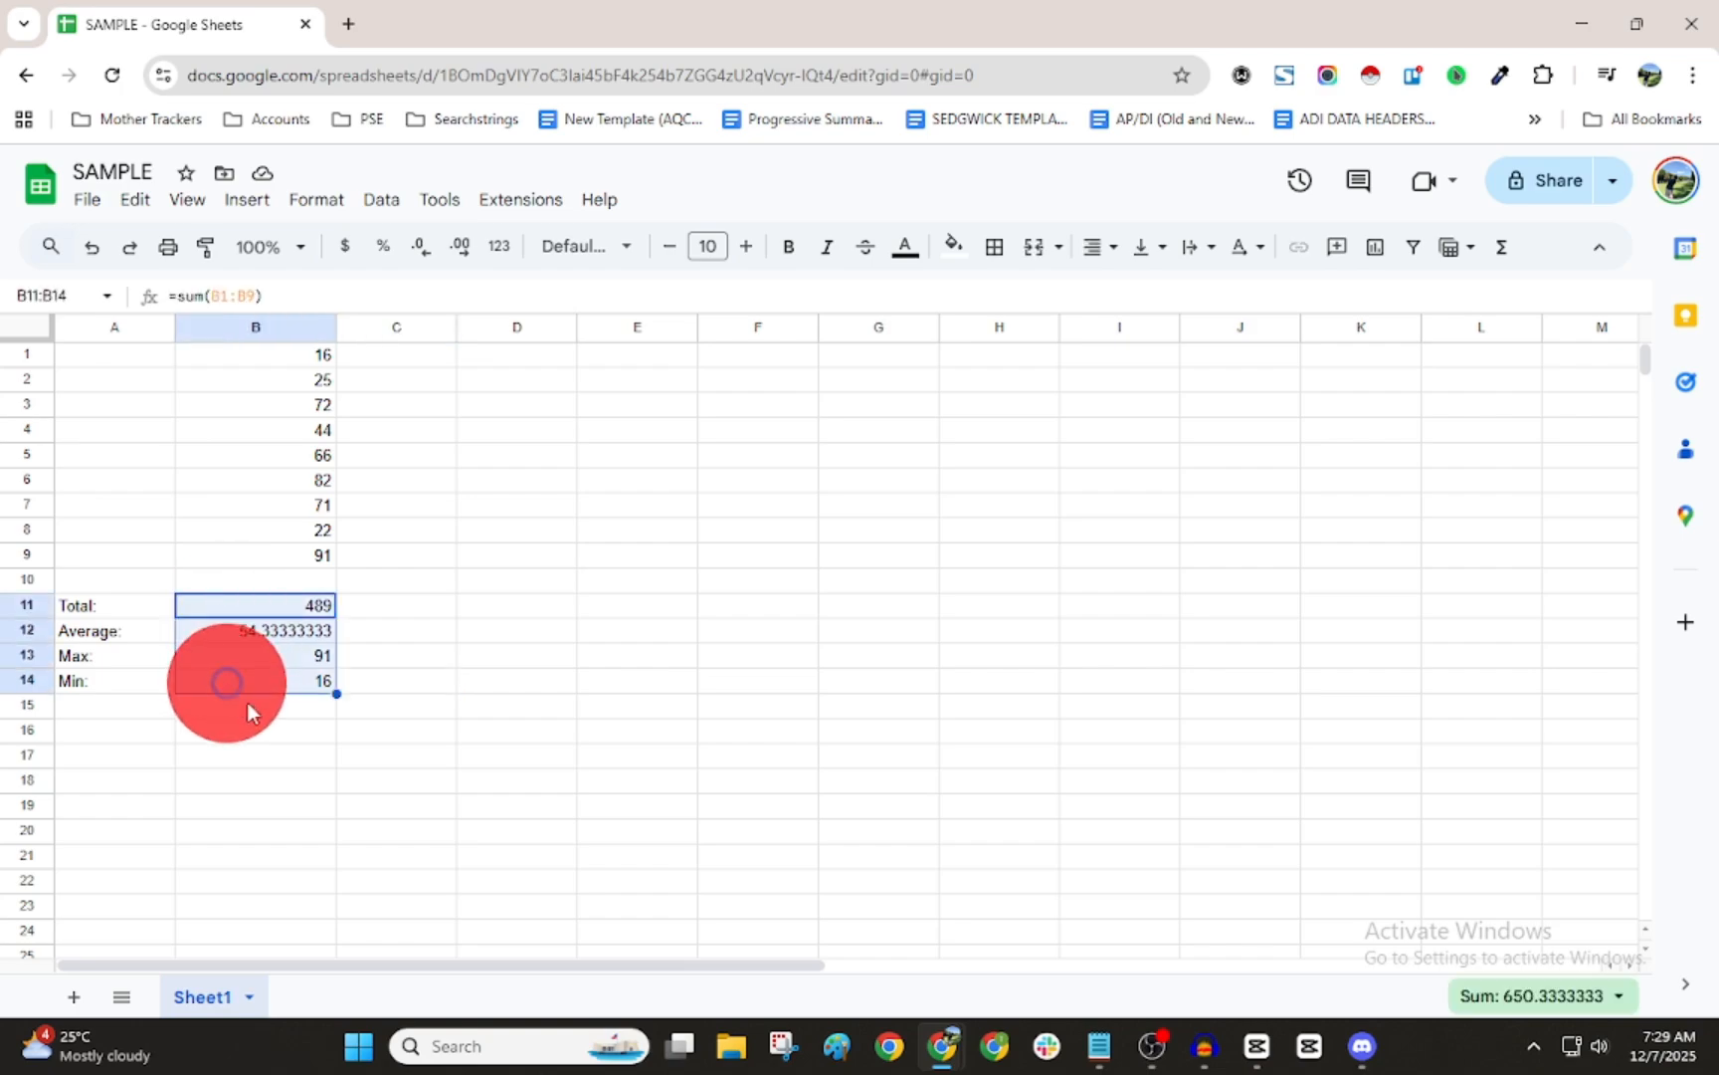
click(478, 736)
click(275, 631)
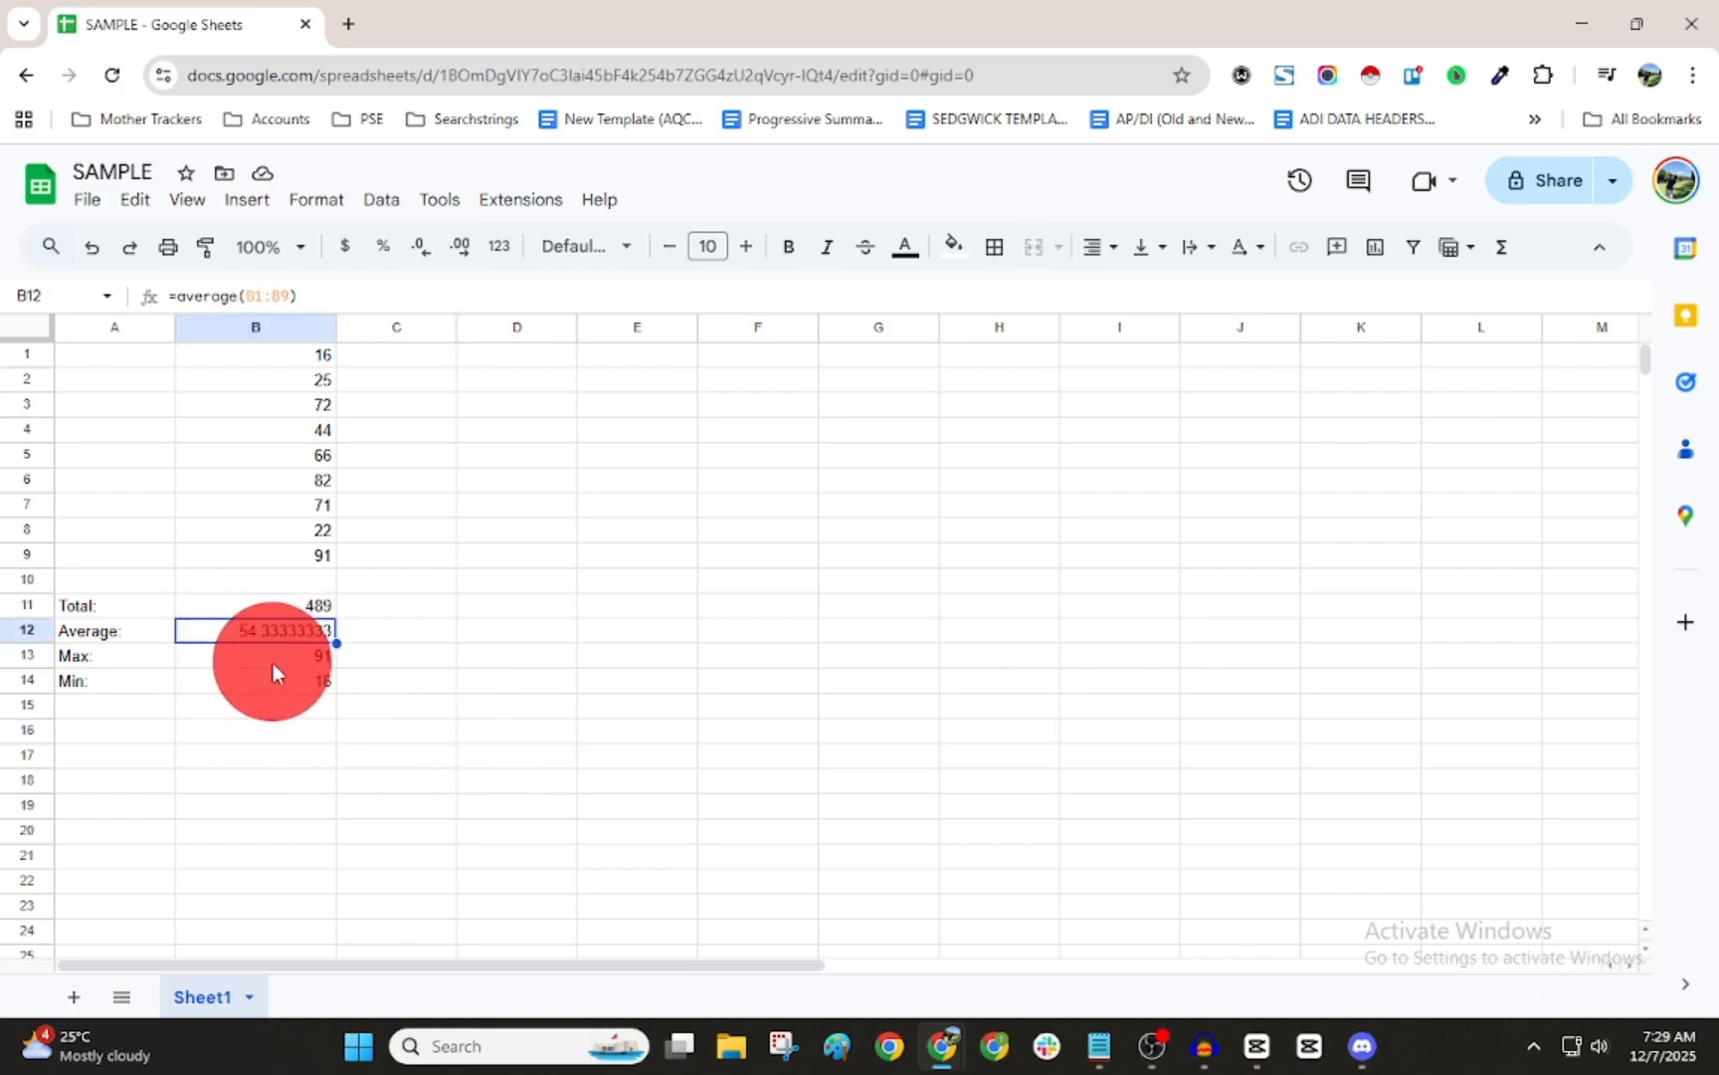
click(270, 662)
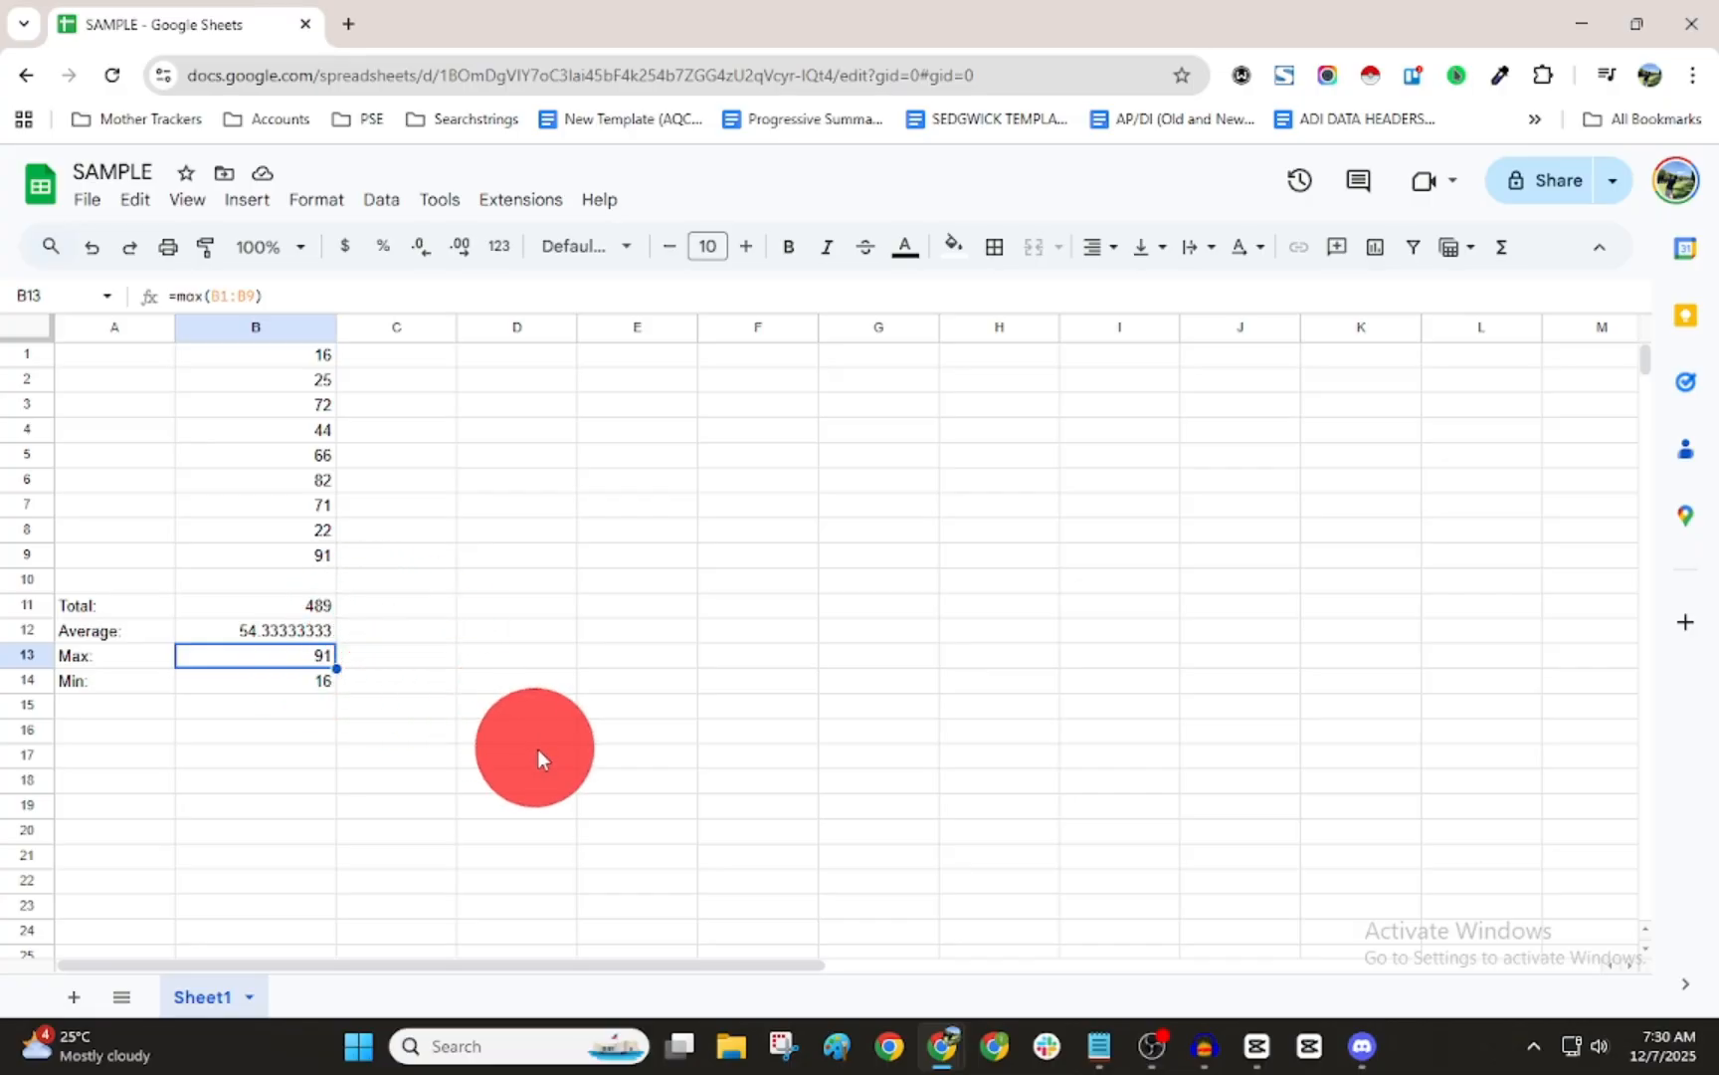
scroll(544, 757, down, 5)
scroll(544, 757, up, 5)
Rename the sheet Sheet1 as "Sample Sheet"
double_click(217, 991)
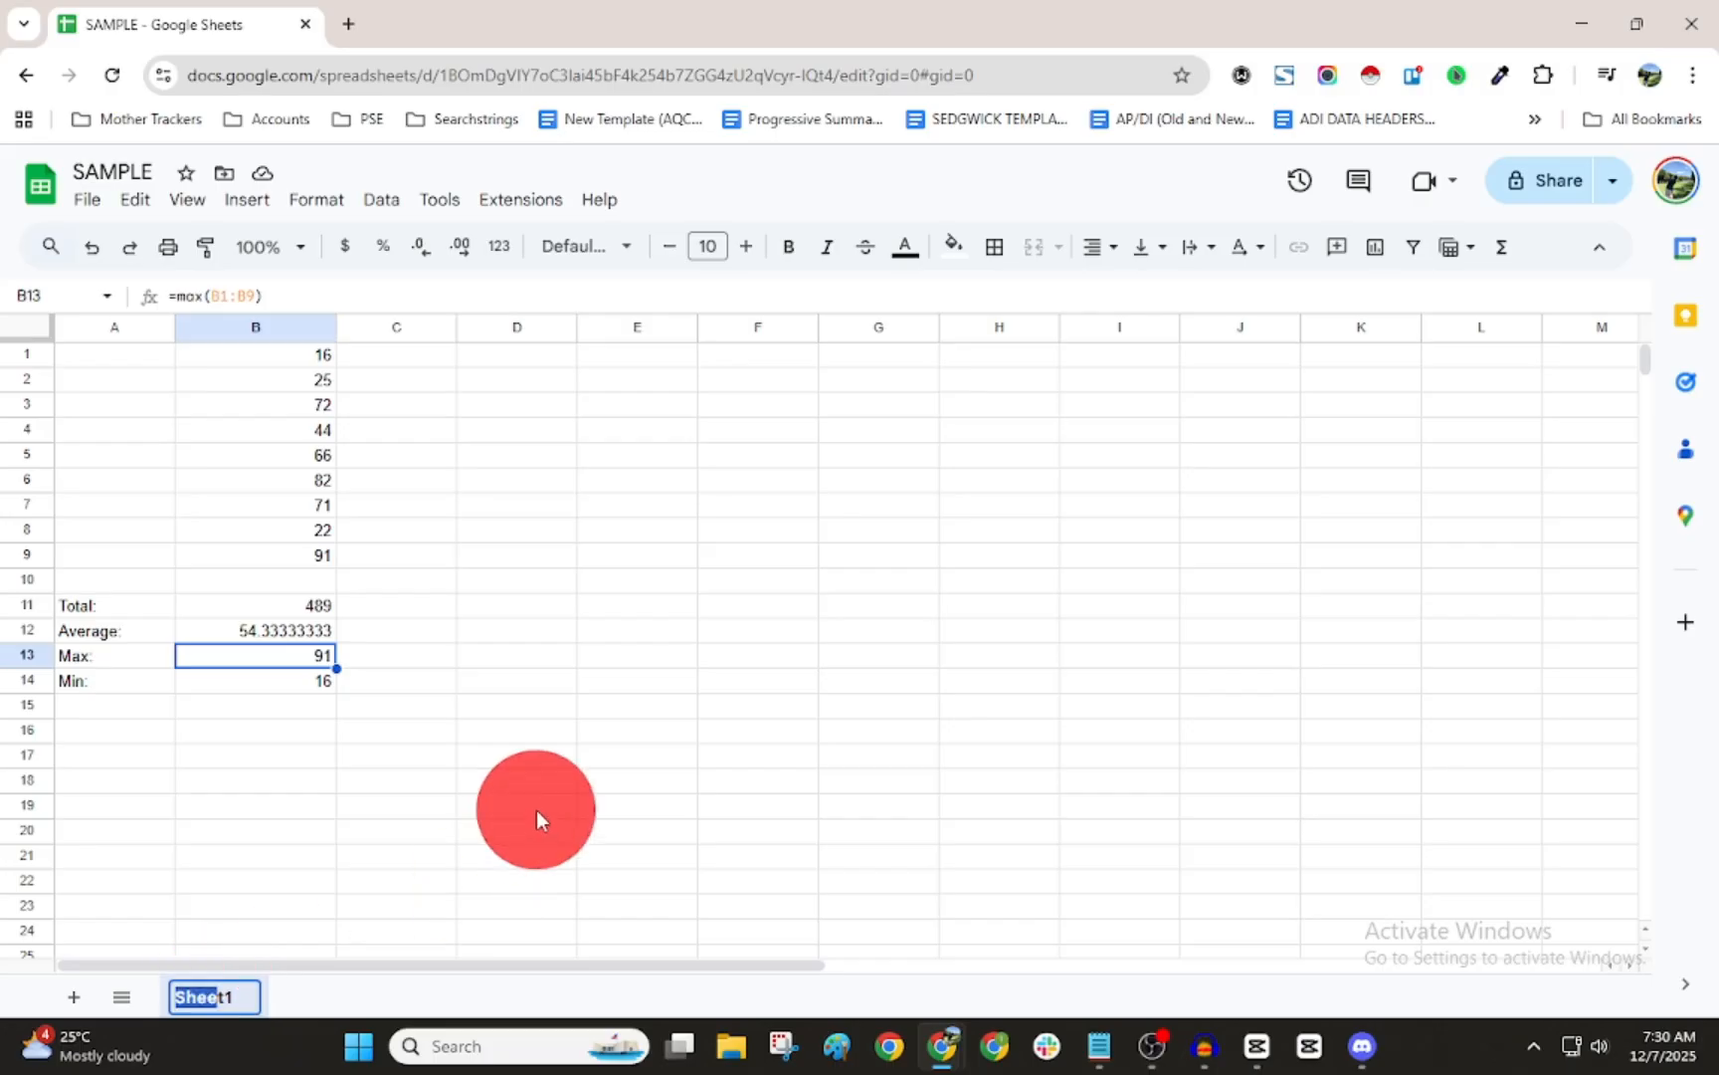
key(BackSpace)
key(BackSpace)
key(BackSpace)
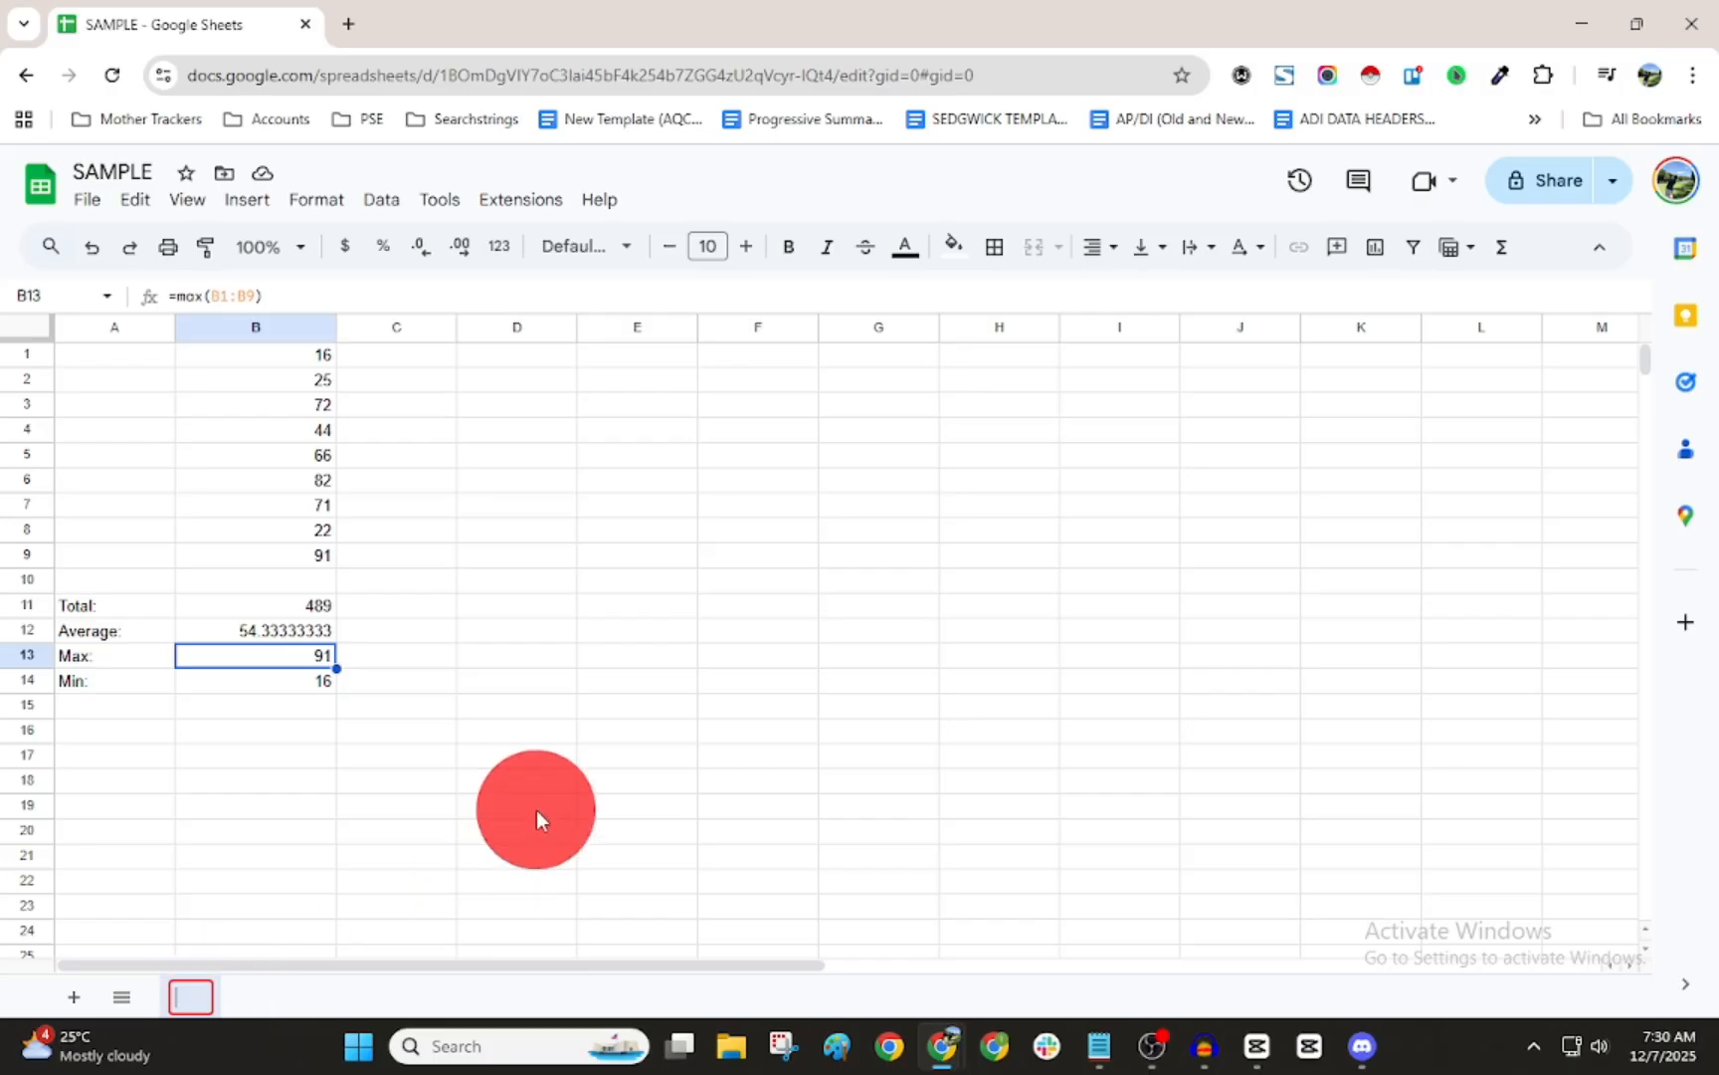
text(Sample S)
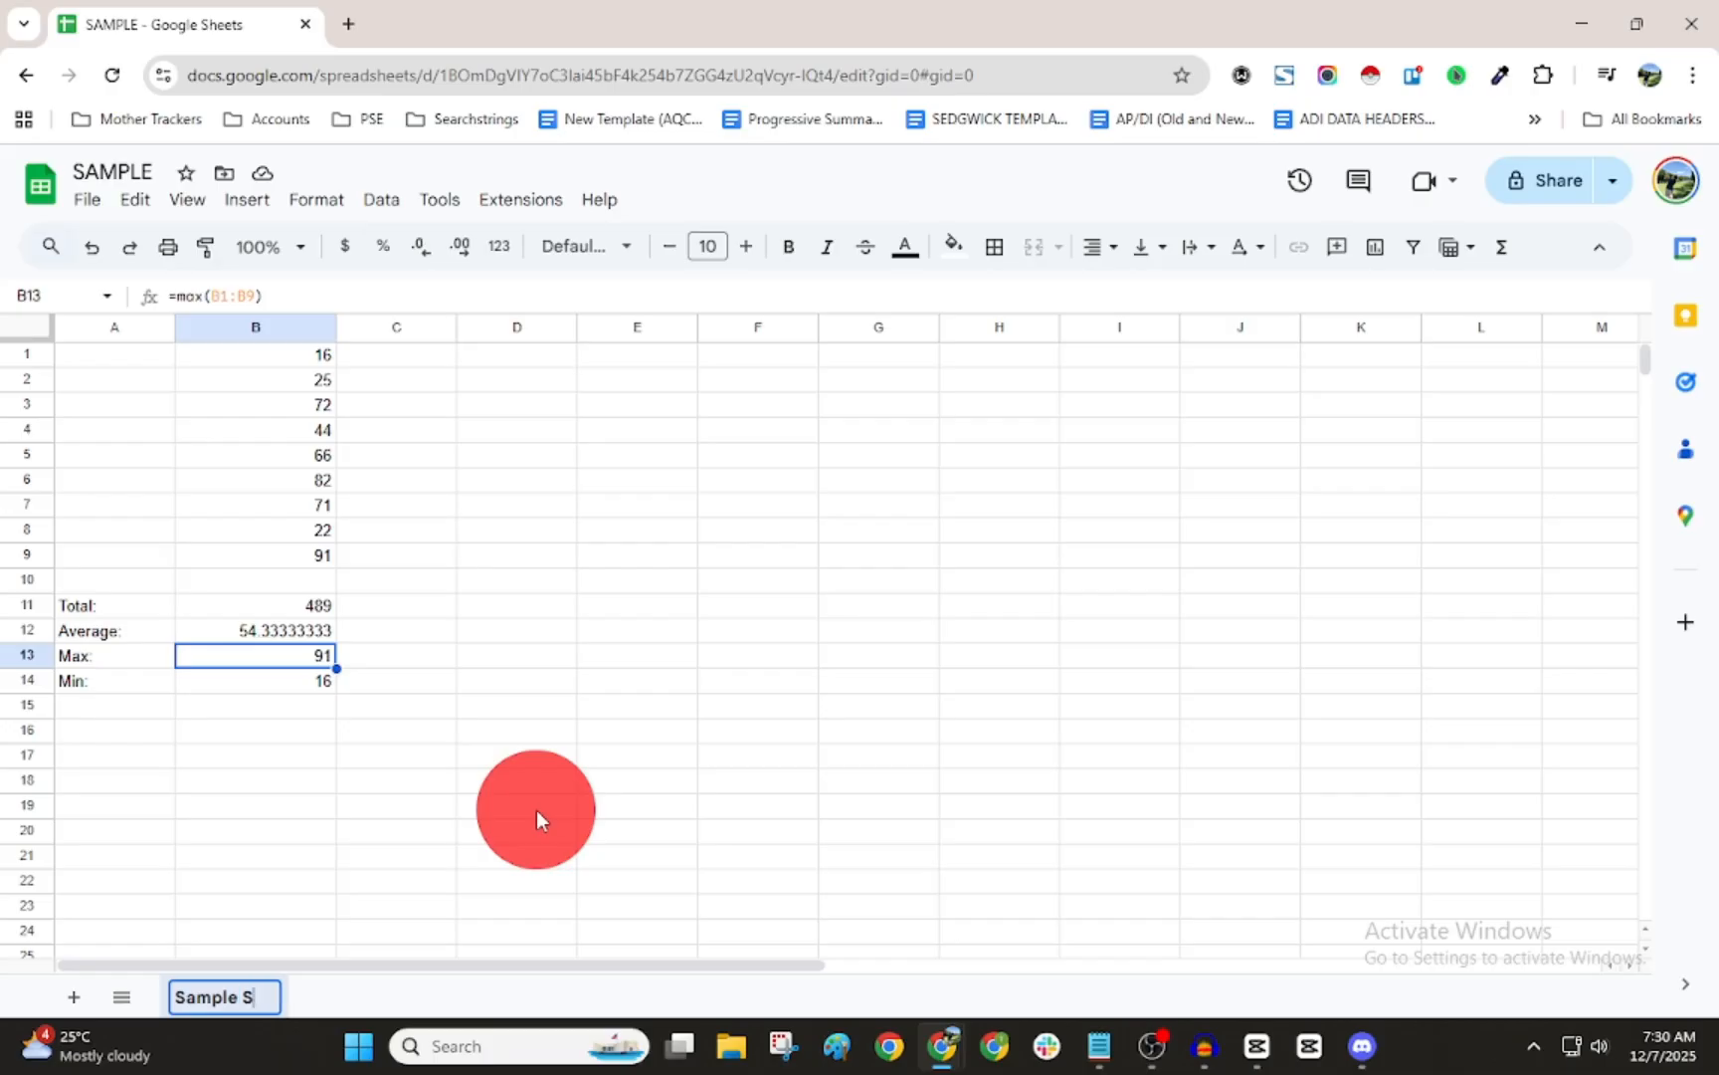
text(heet)
click(420, 759)
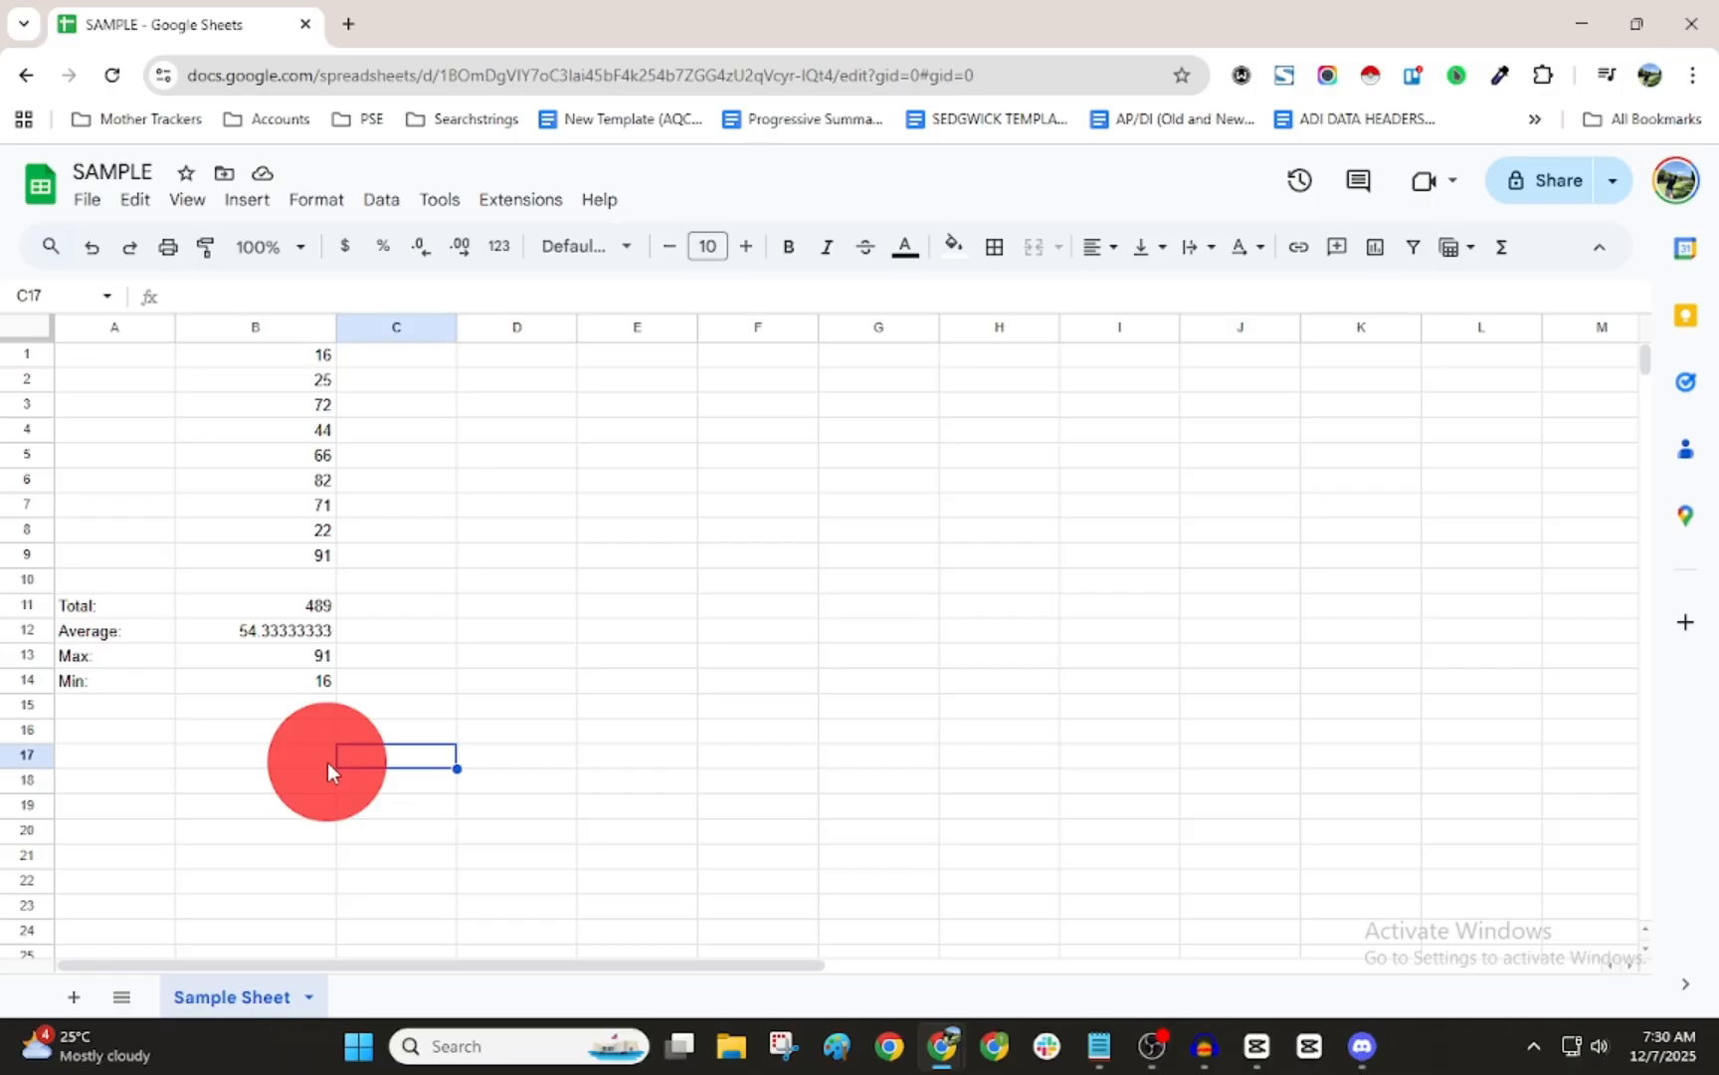
click(120, 707)
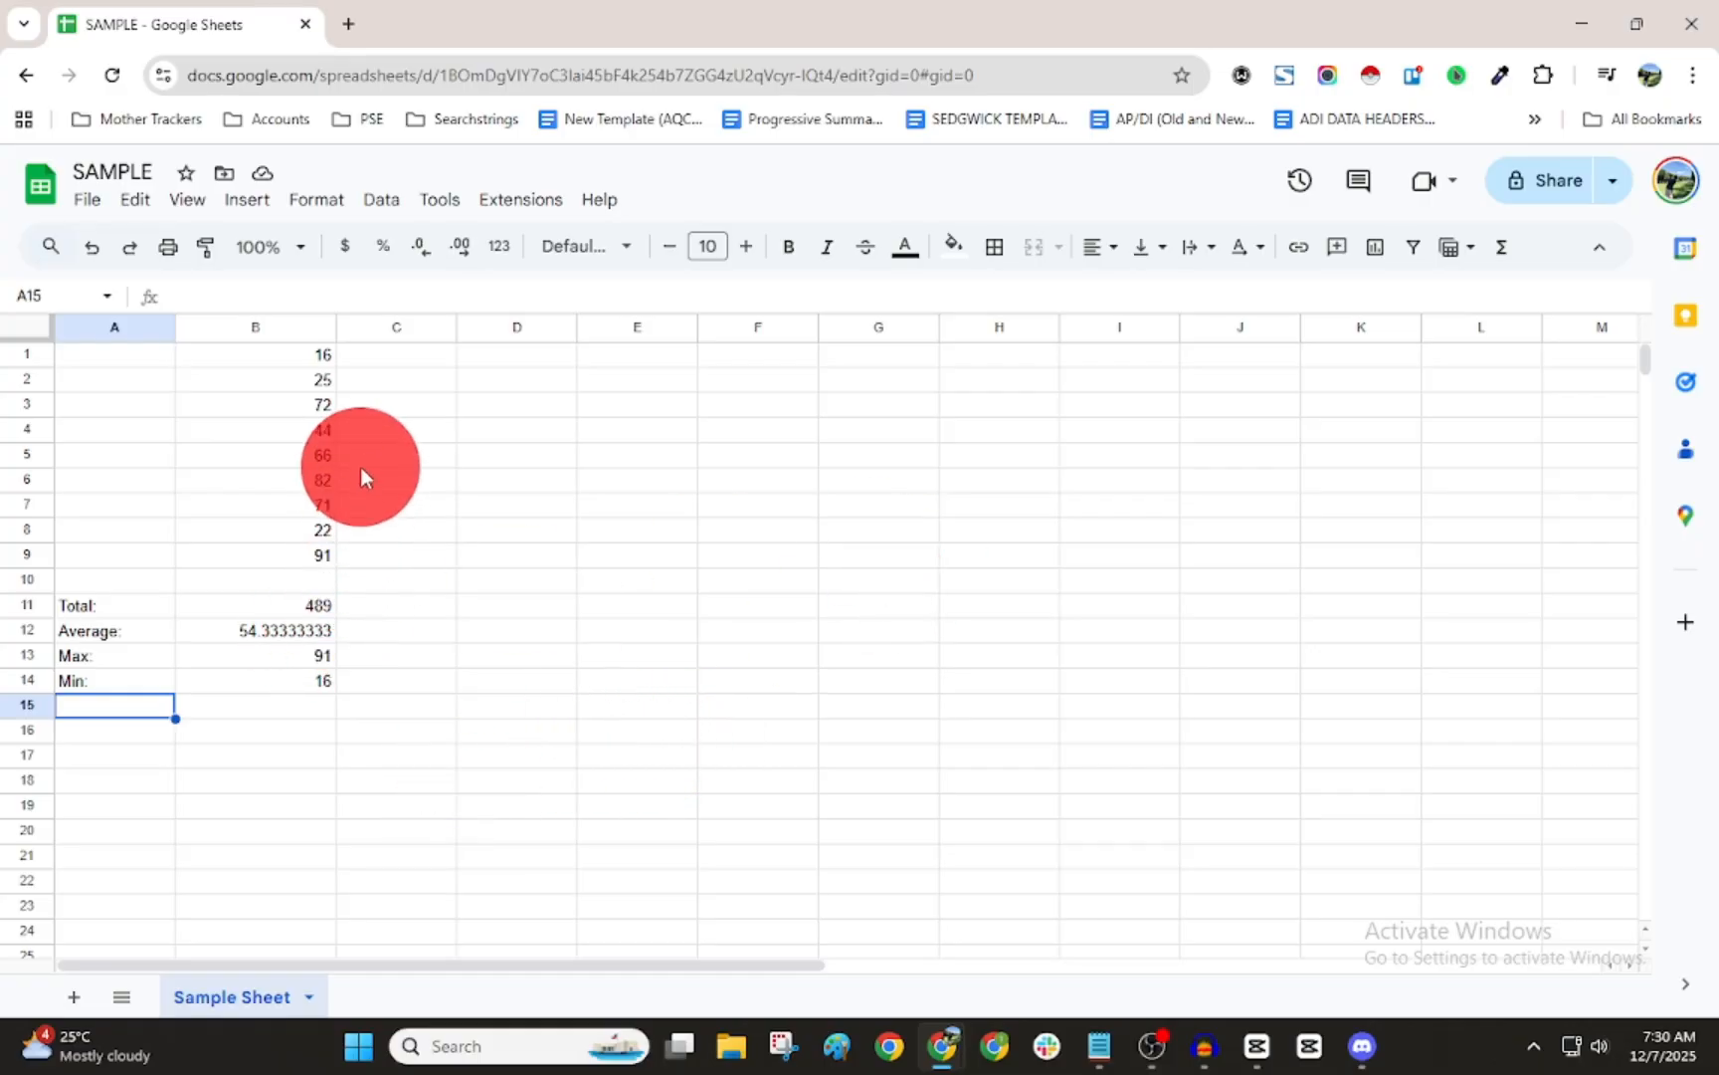
click(151, 685)
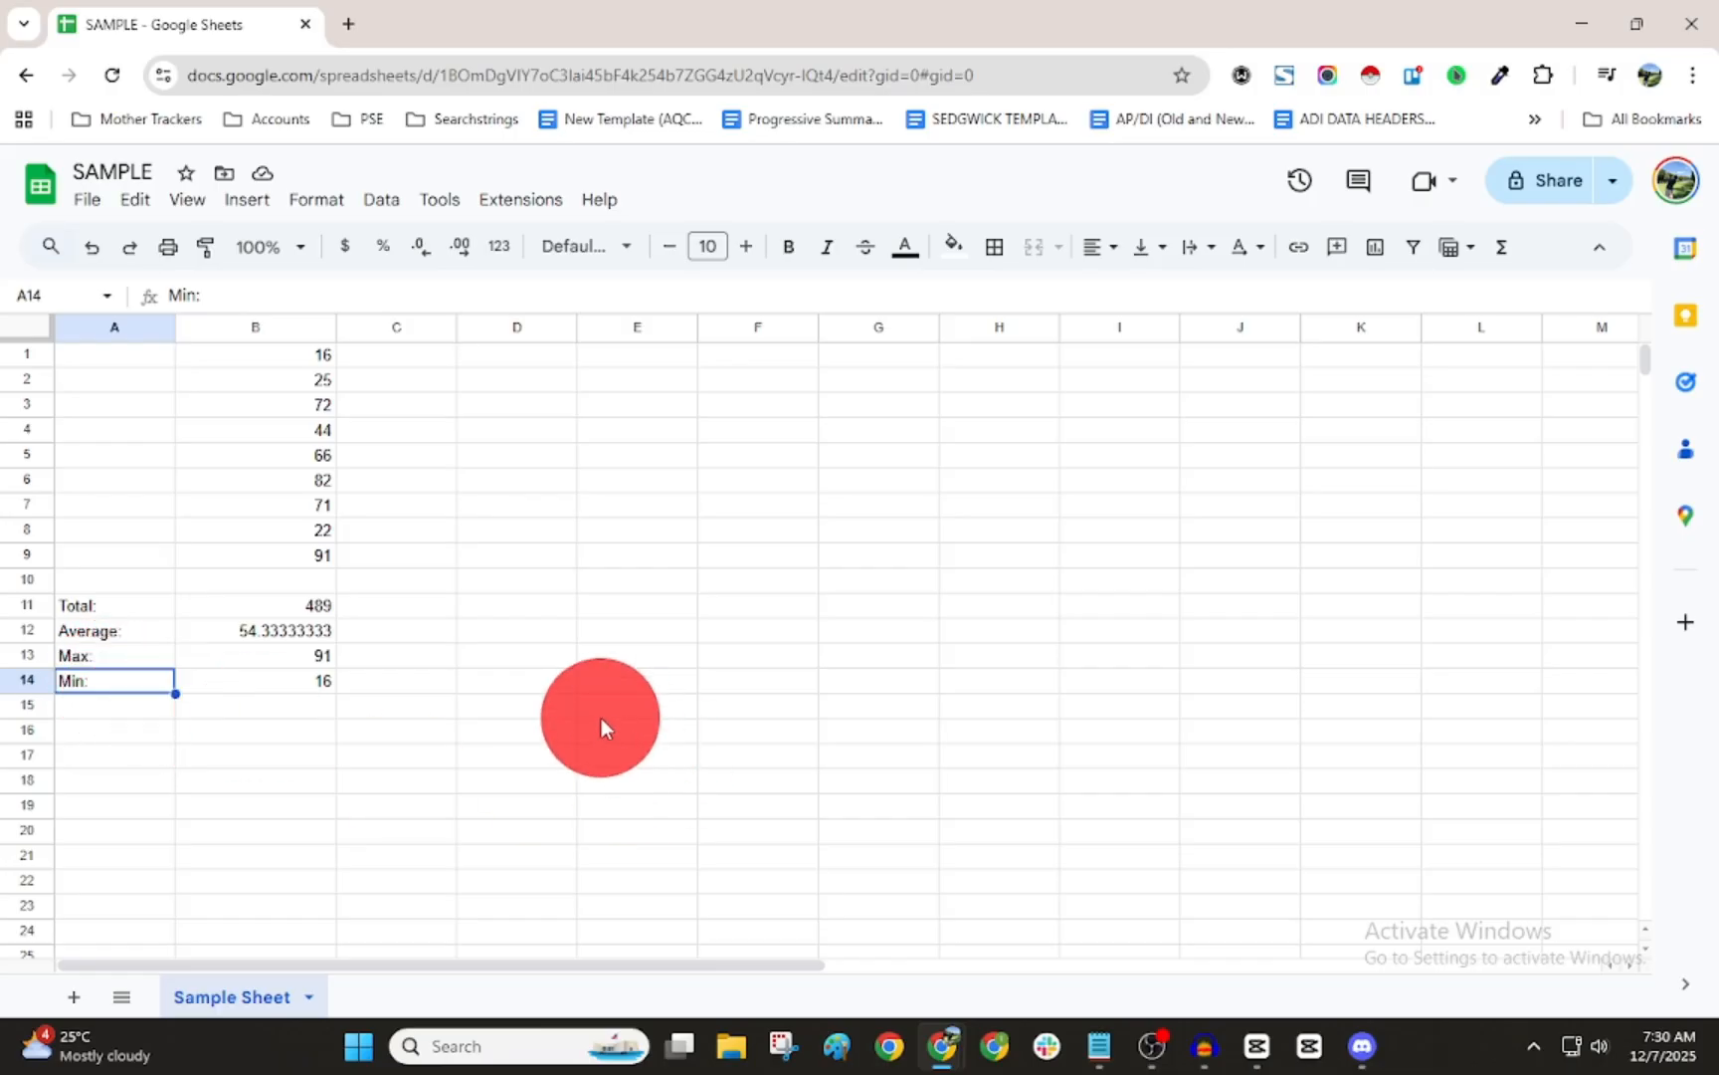
drag(425, 407, 1041, 652)
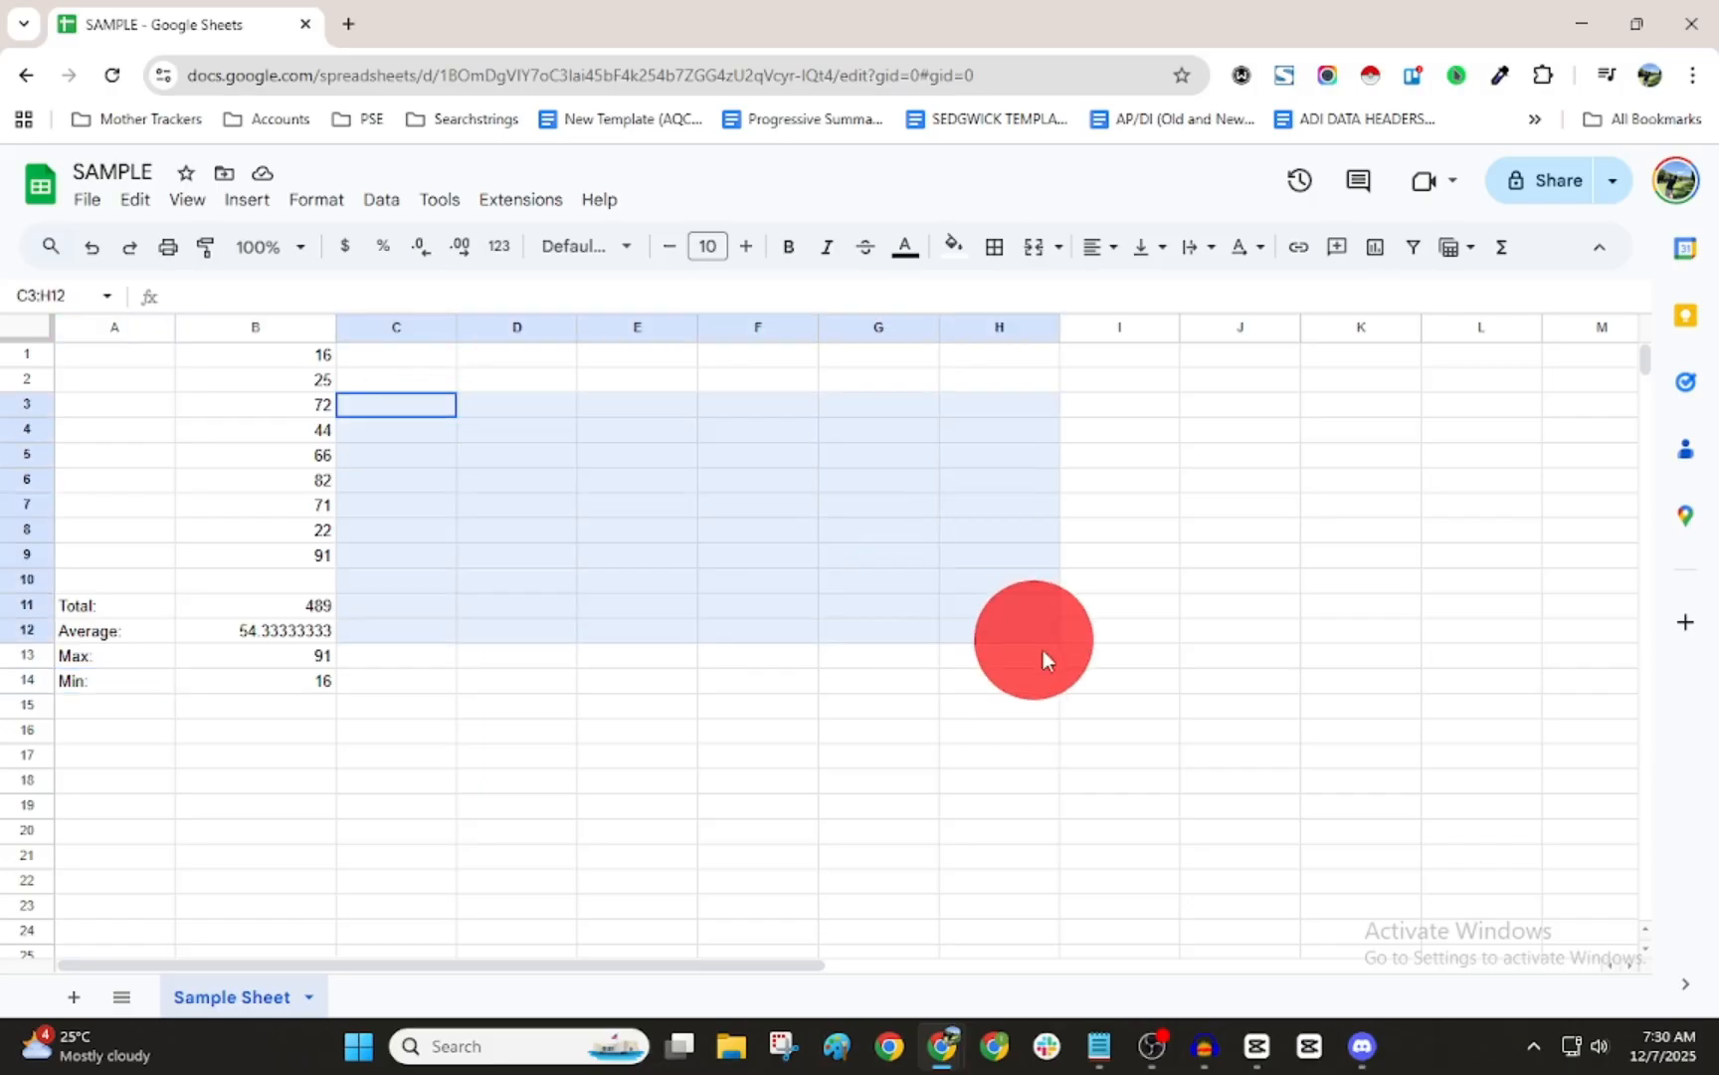
click(854, 765)
drag(806, 494, 815, 787)
click(993, 530)
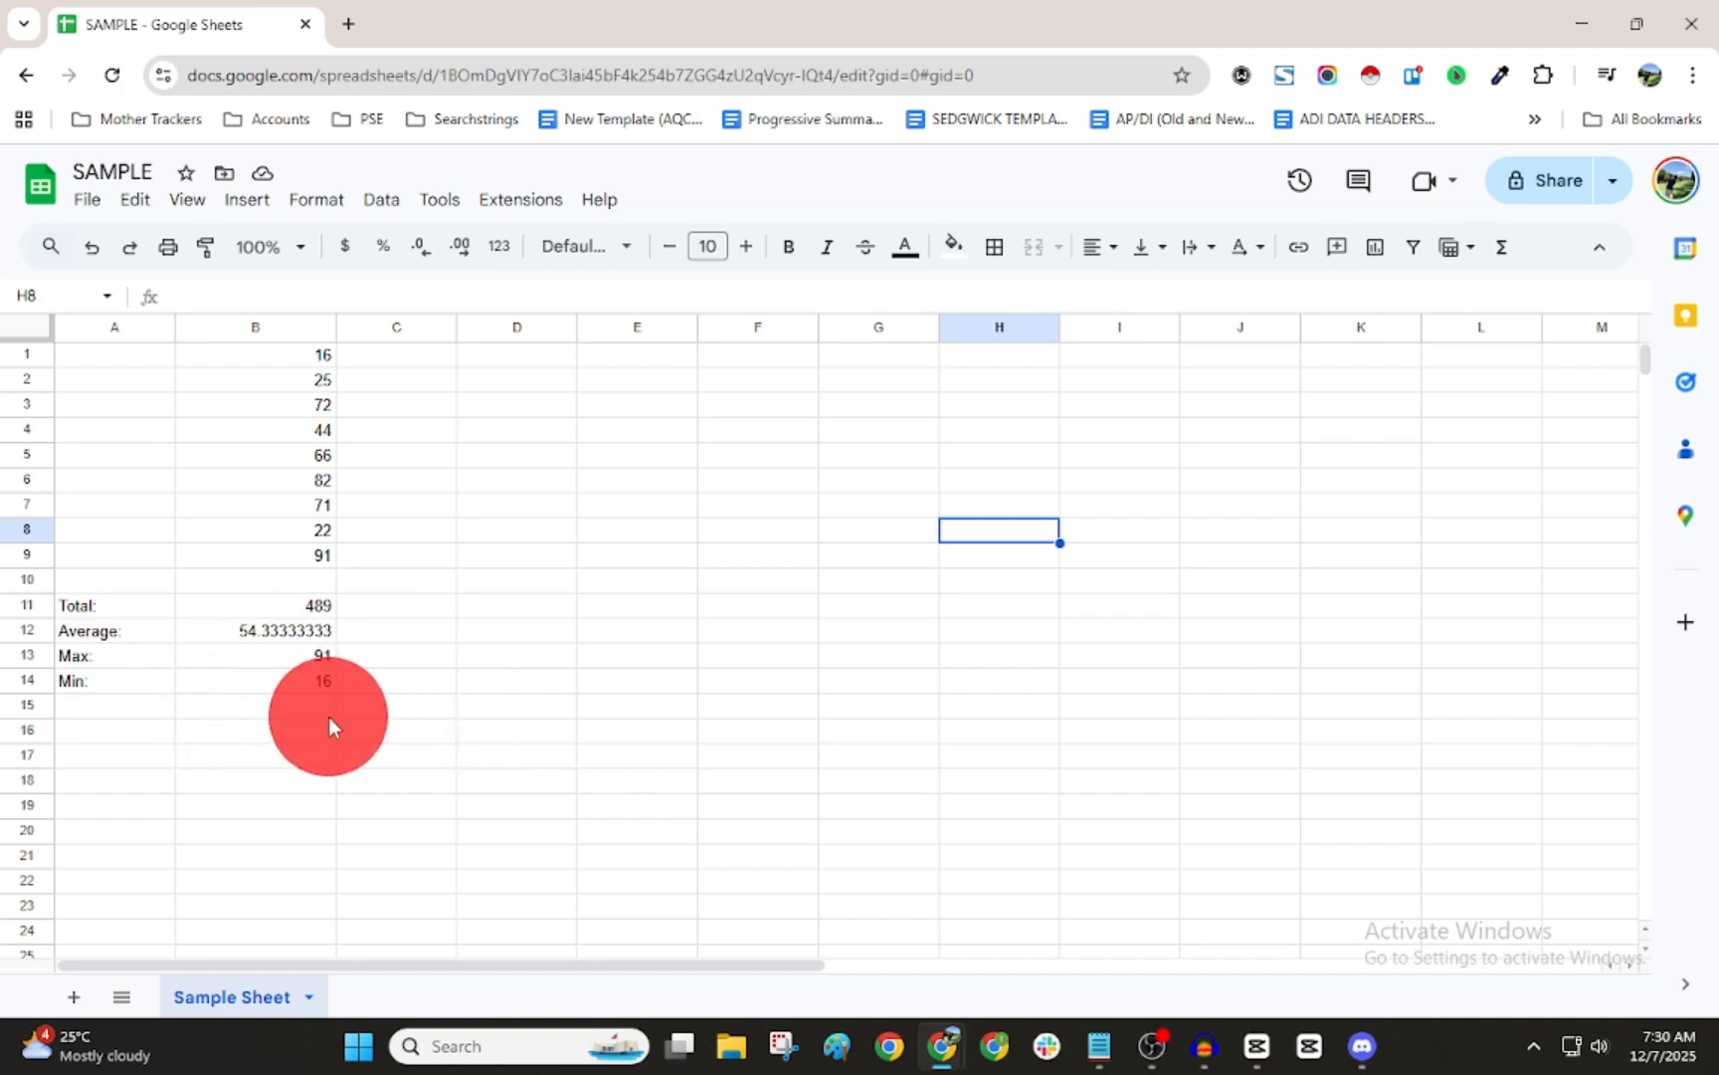
scroll(417, 780, down, 5)
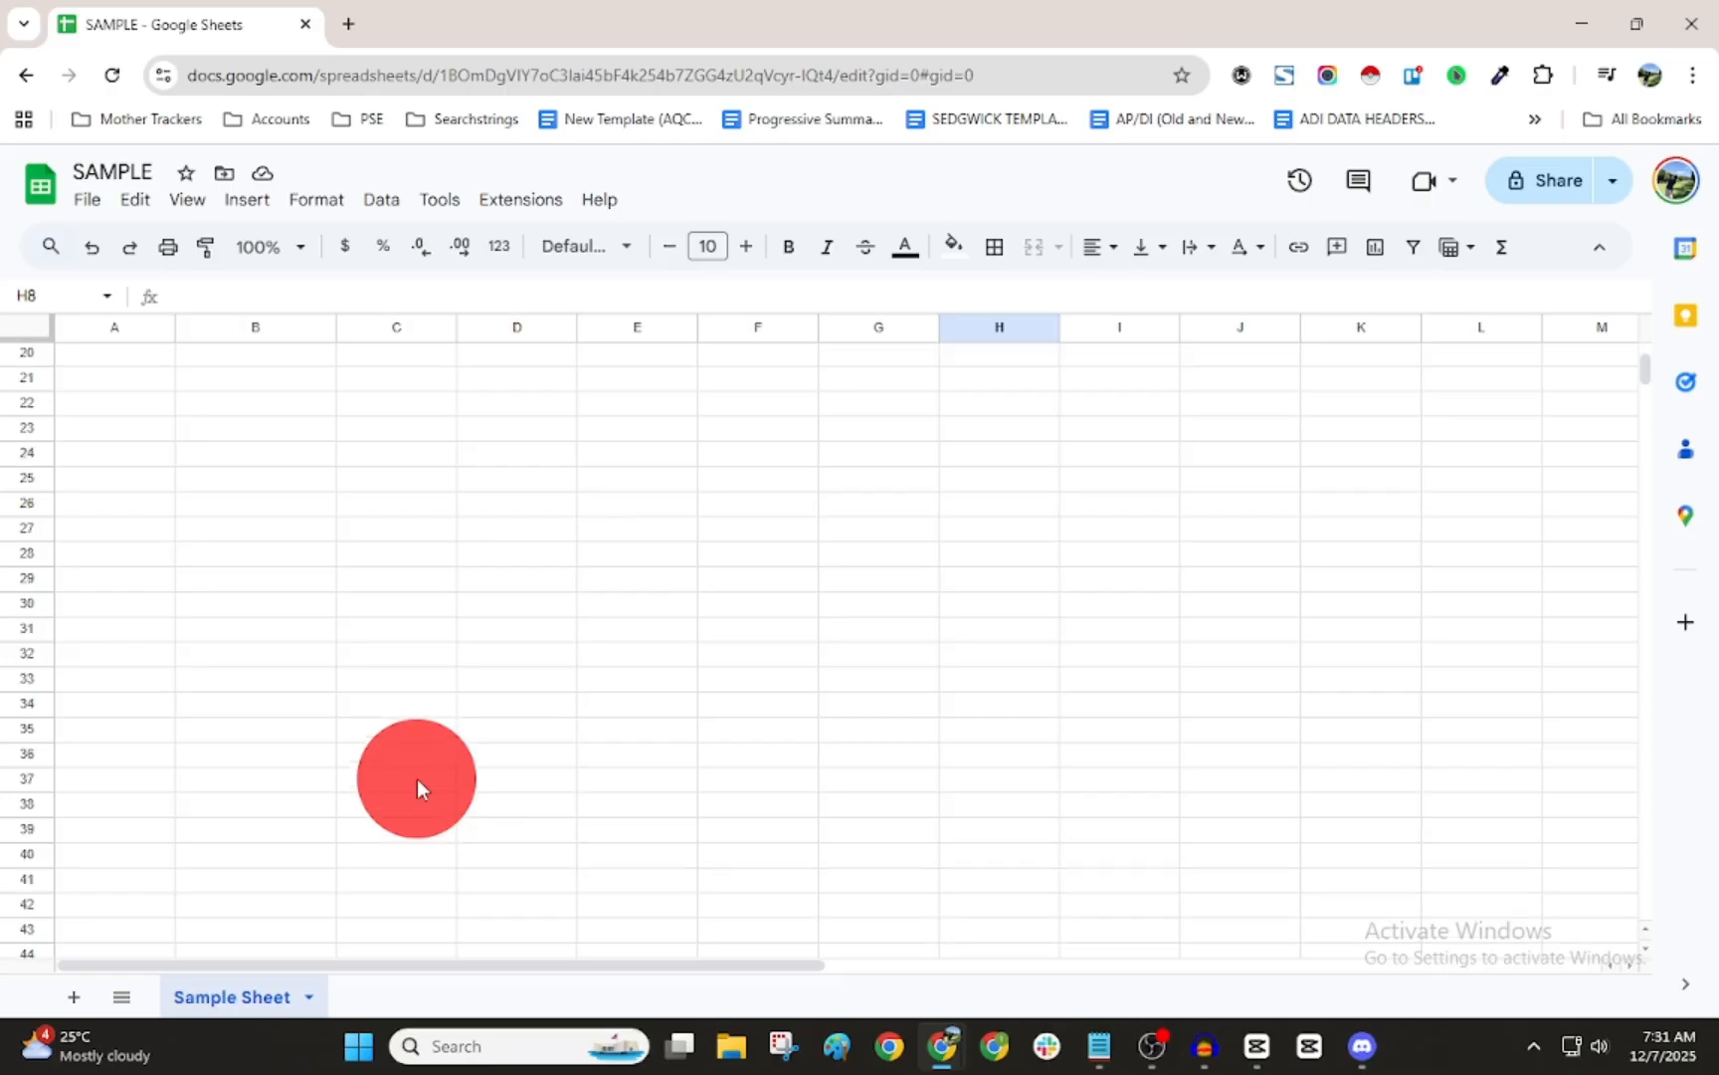
scroll(417, 786, up, 5)
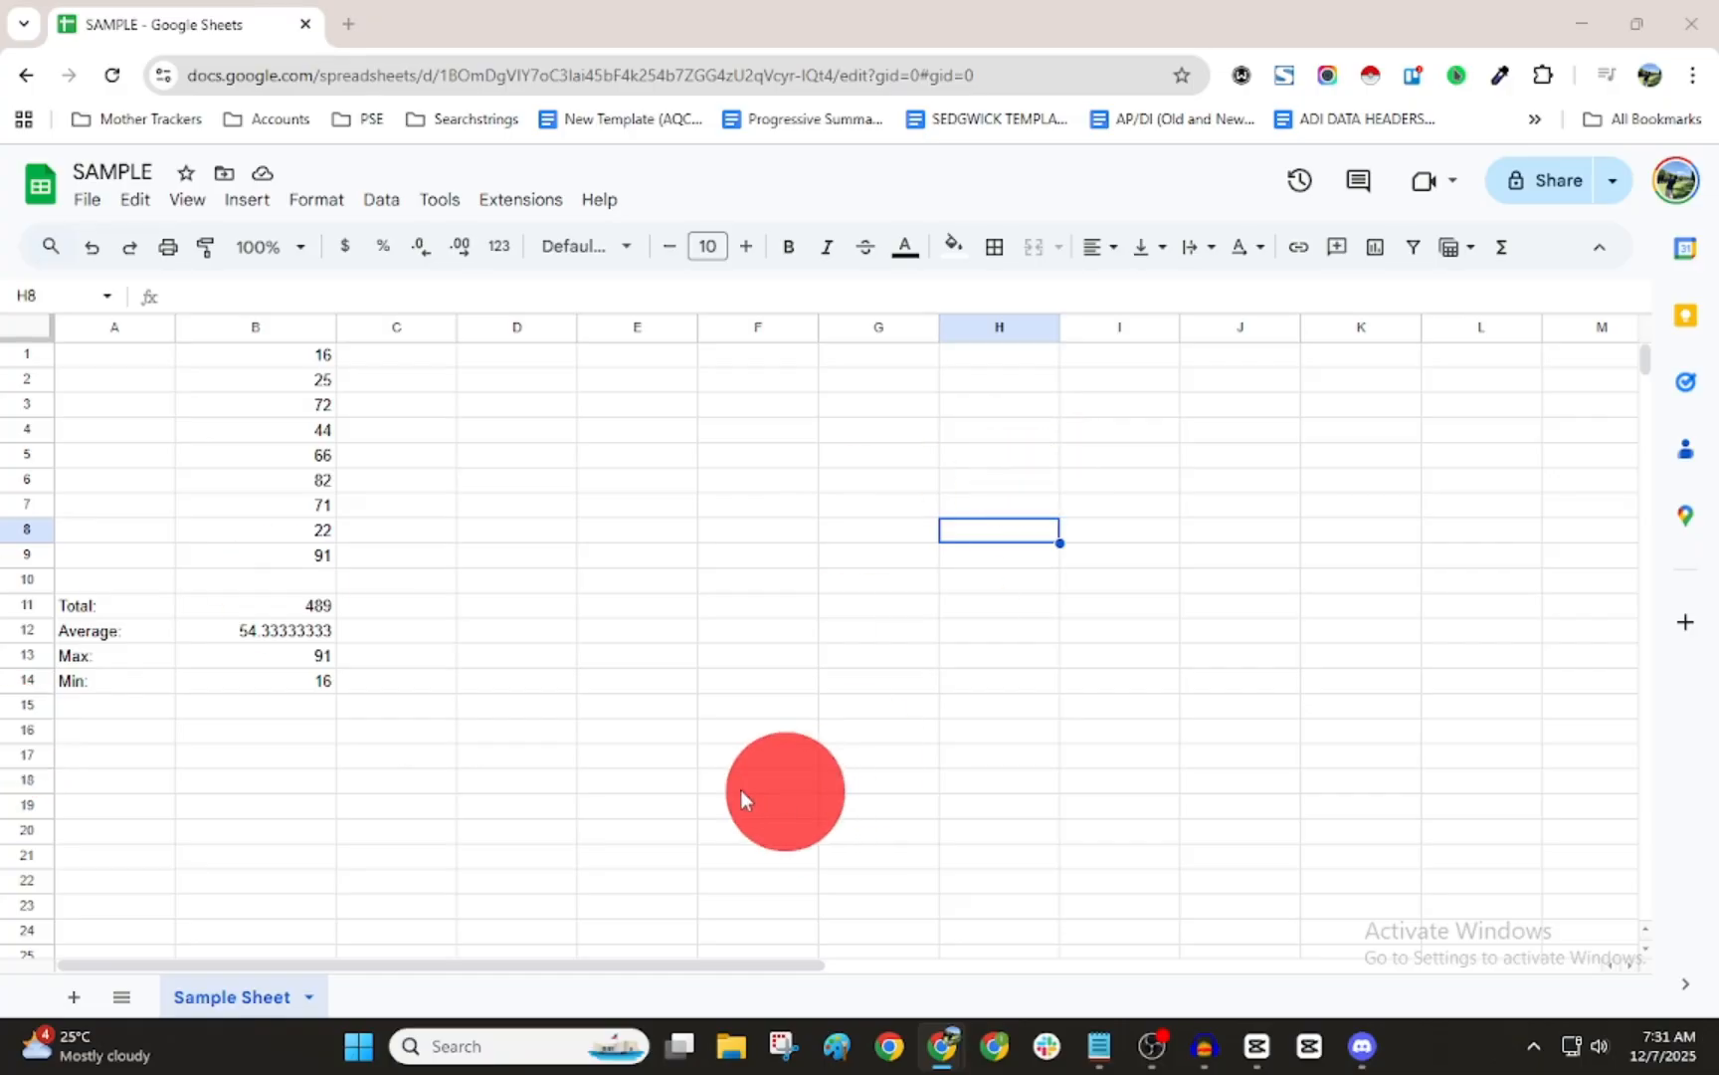
scroll(700, 755, down, 3)
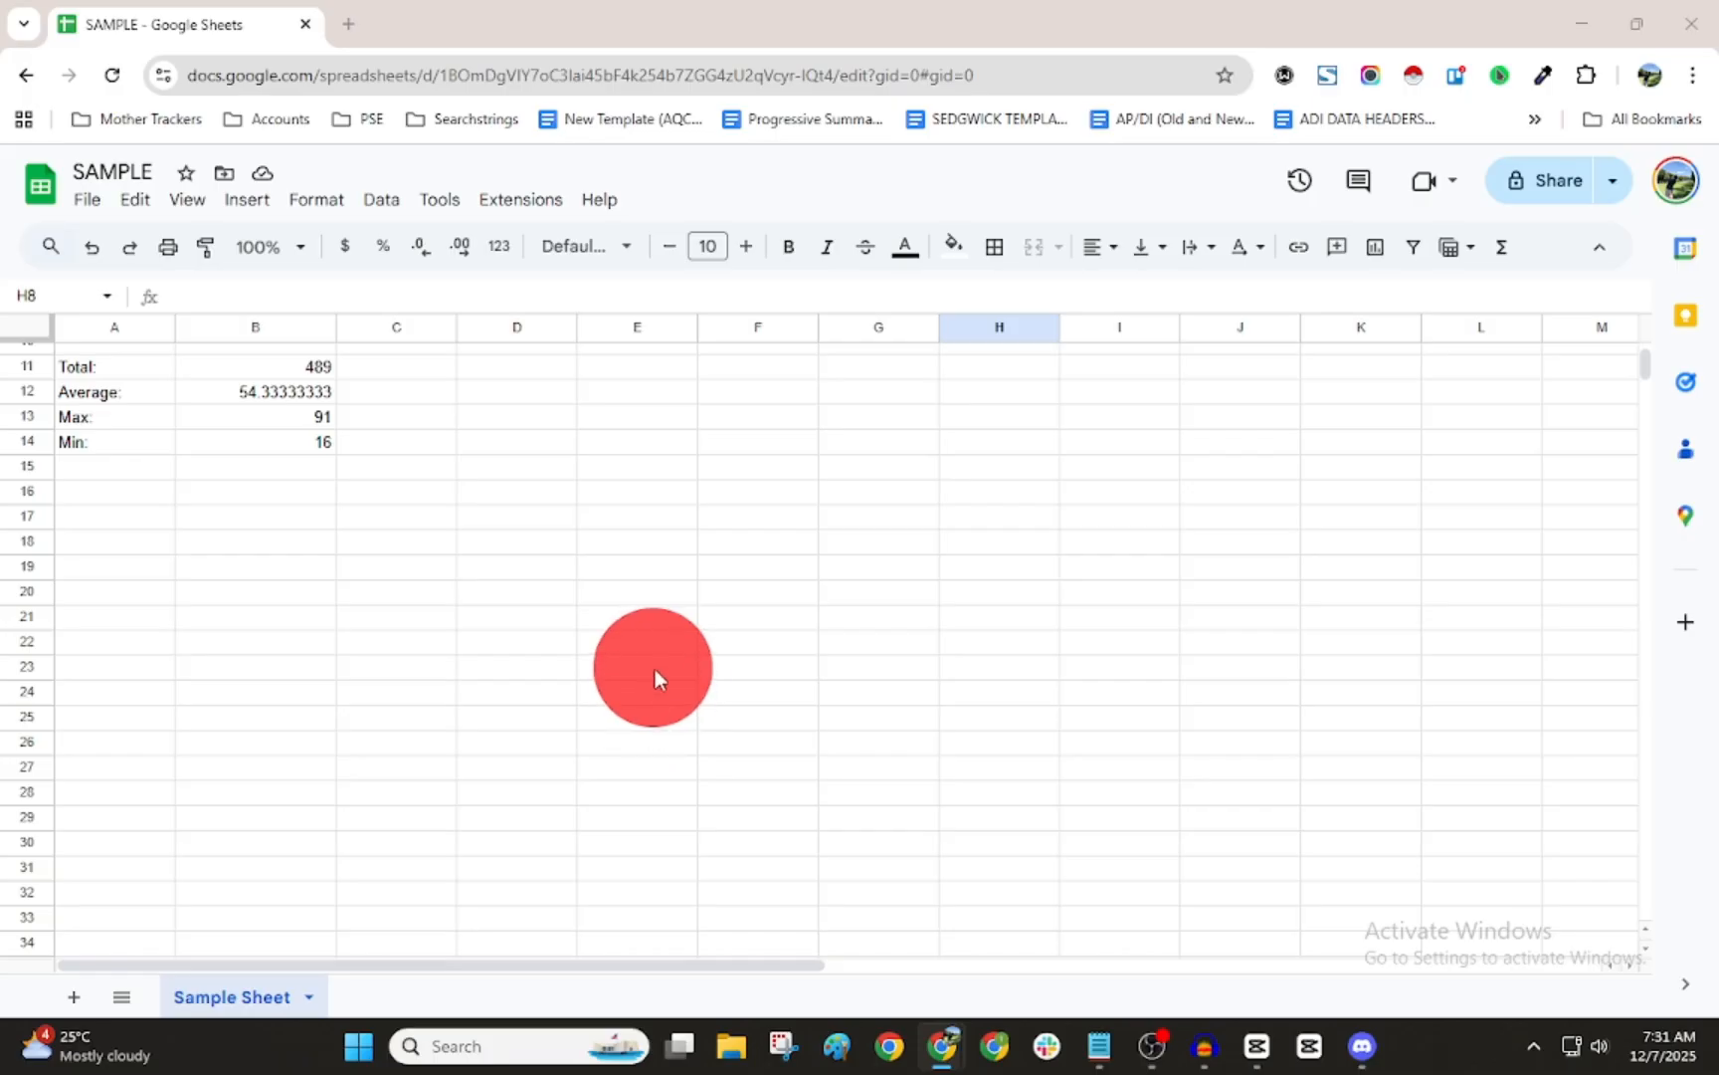
scroll(675, 699, down, 5)
scroll(673, 700, up, 5)
scroll(675, 700, up, 4)
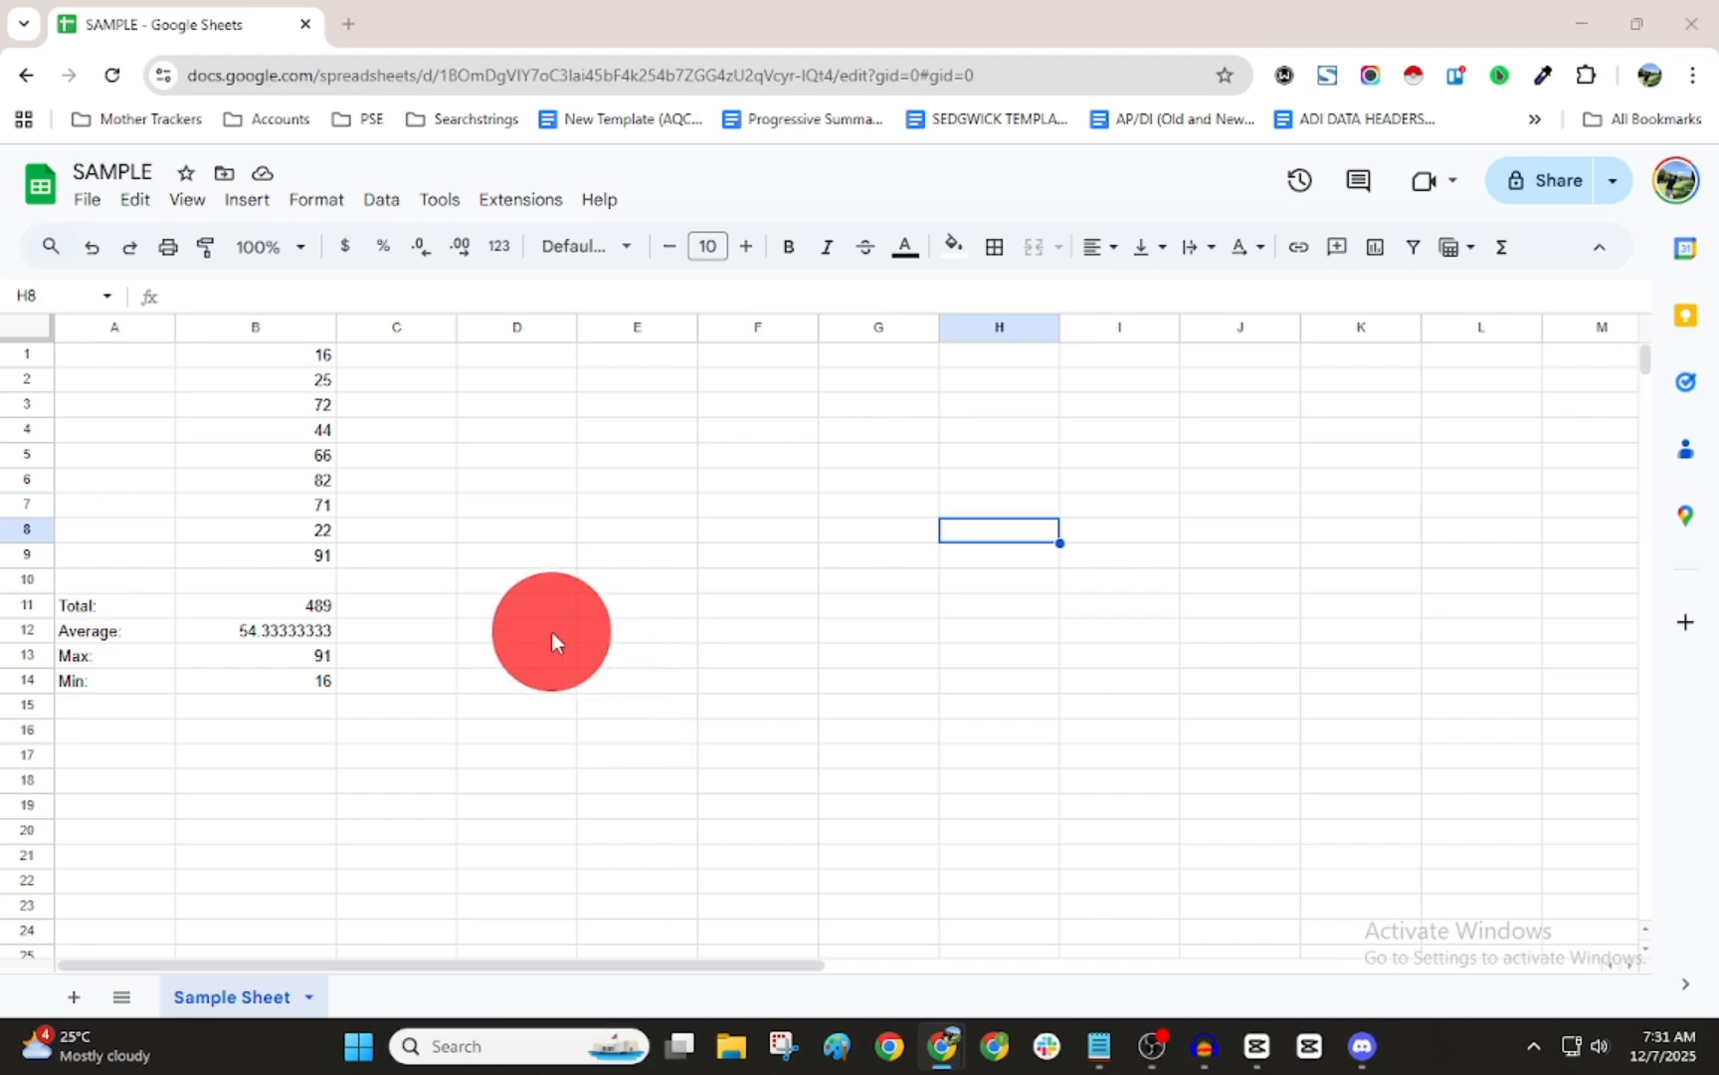
scroll(591, 646, down, 2)
scroll(582, 511, up, 2)
drag(249, 355, 257, 555)
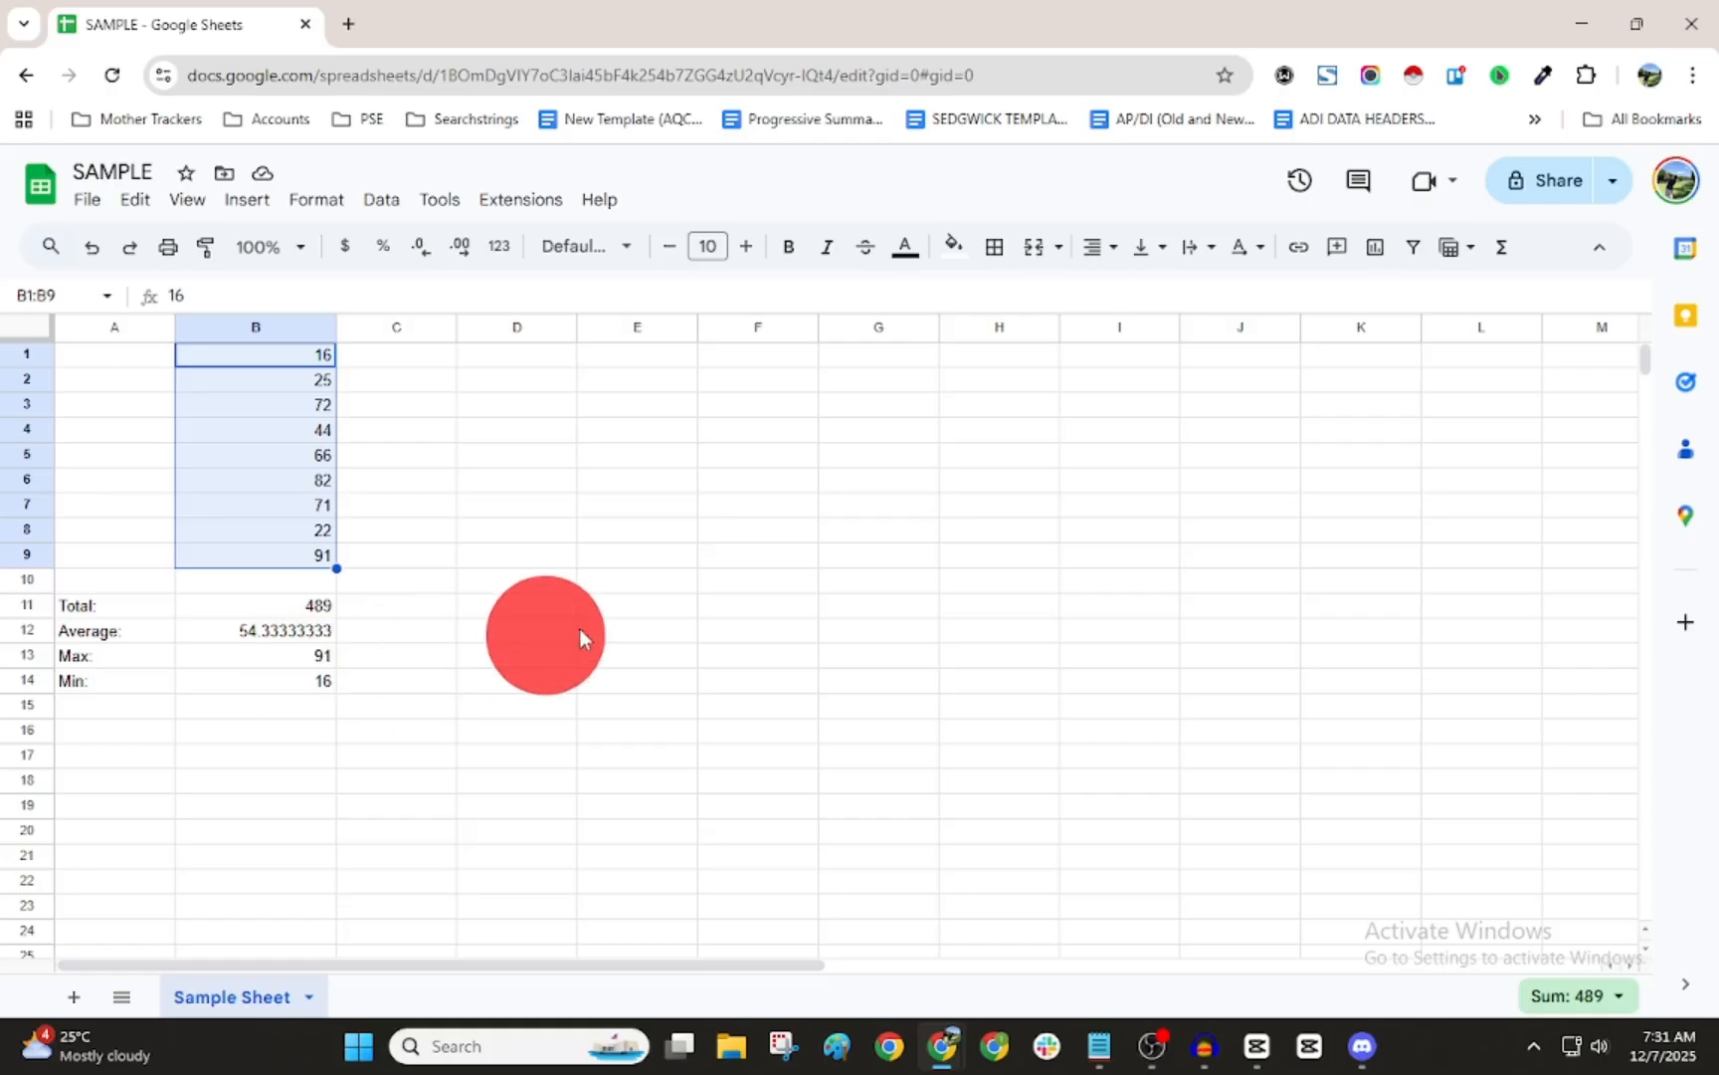
drag(574, 587, 571, 677)
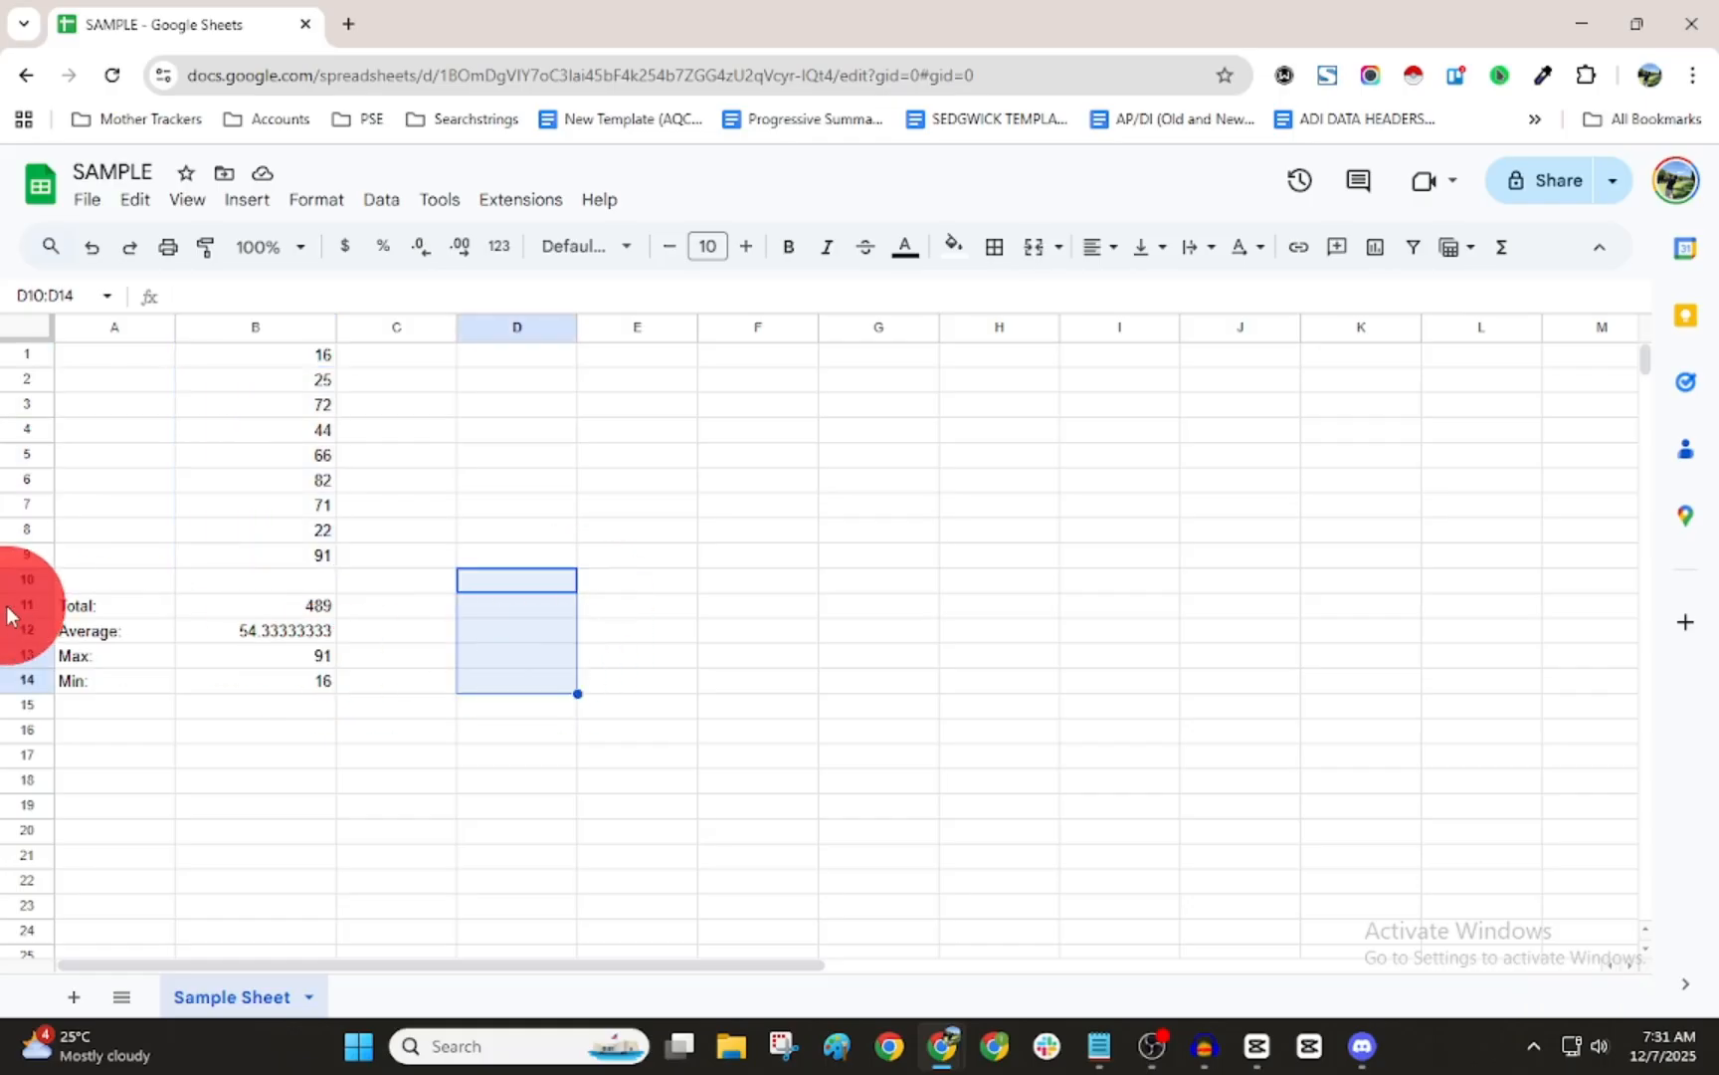
drag(71, 578, 310, 693)
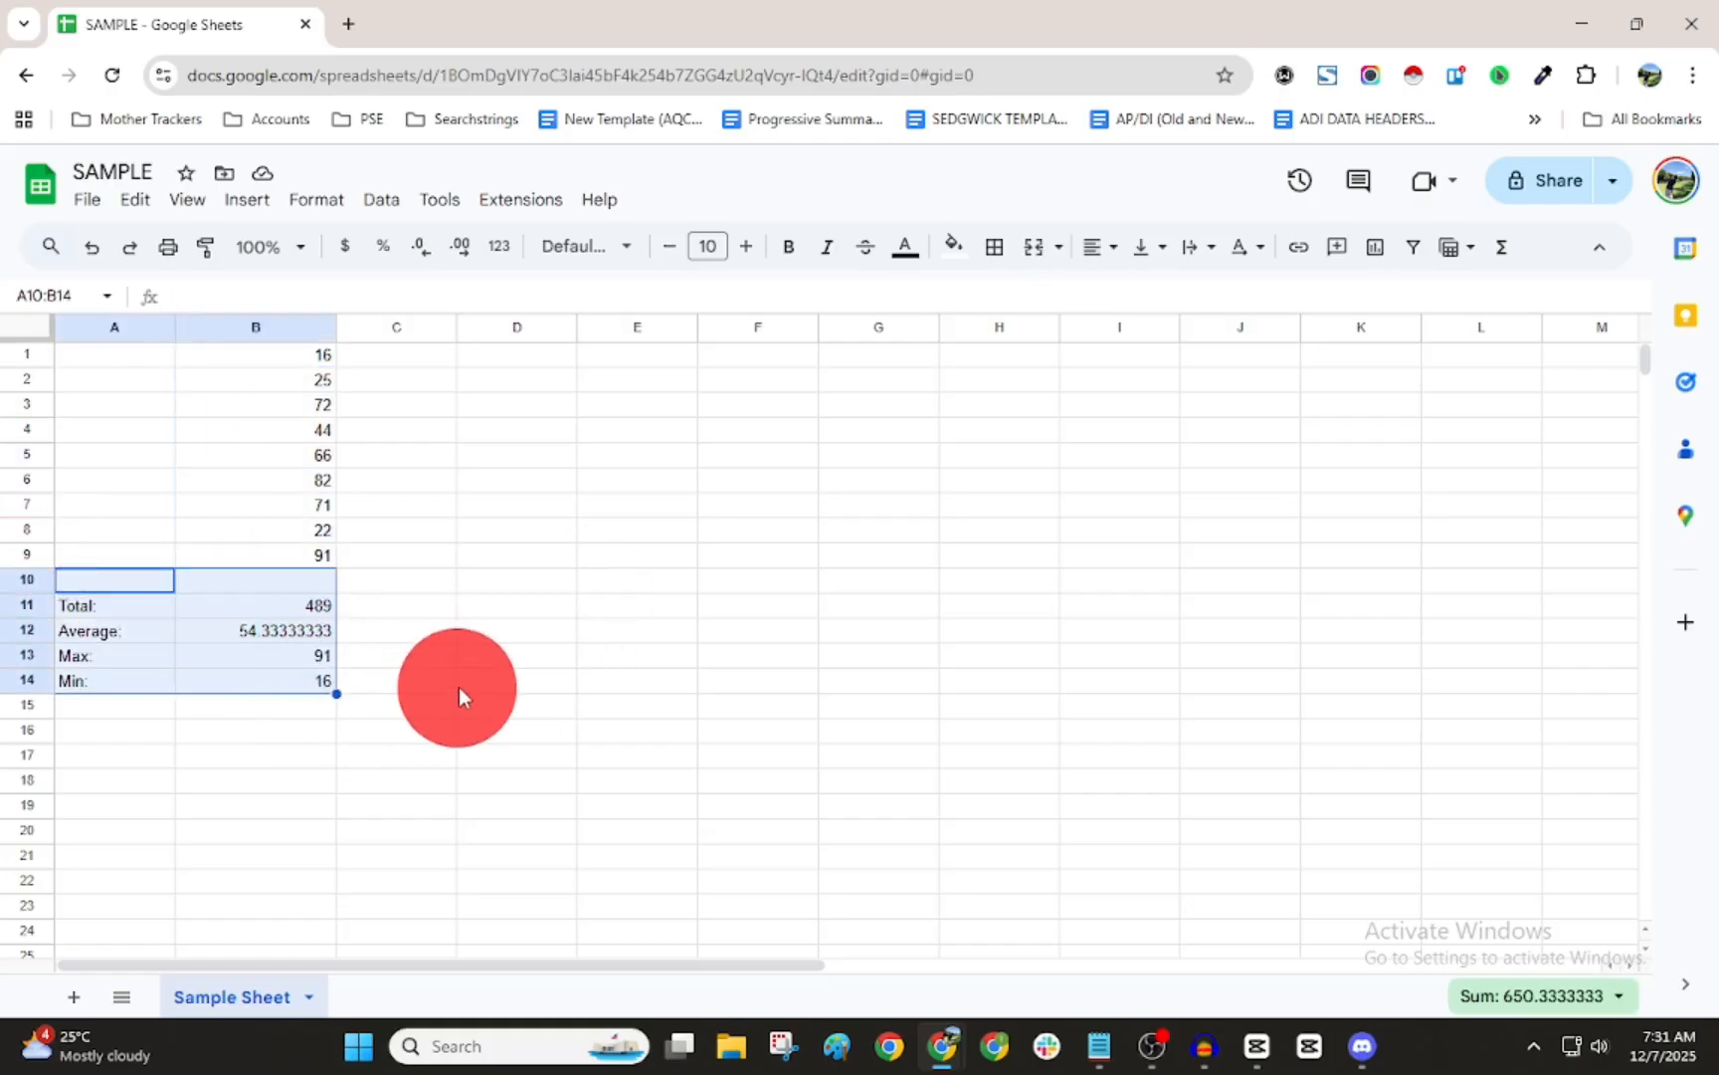
drag(450, 685, 520, 685)
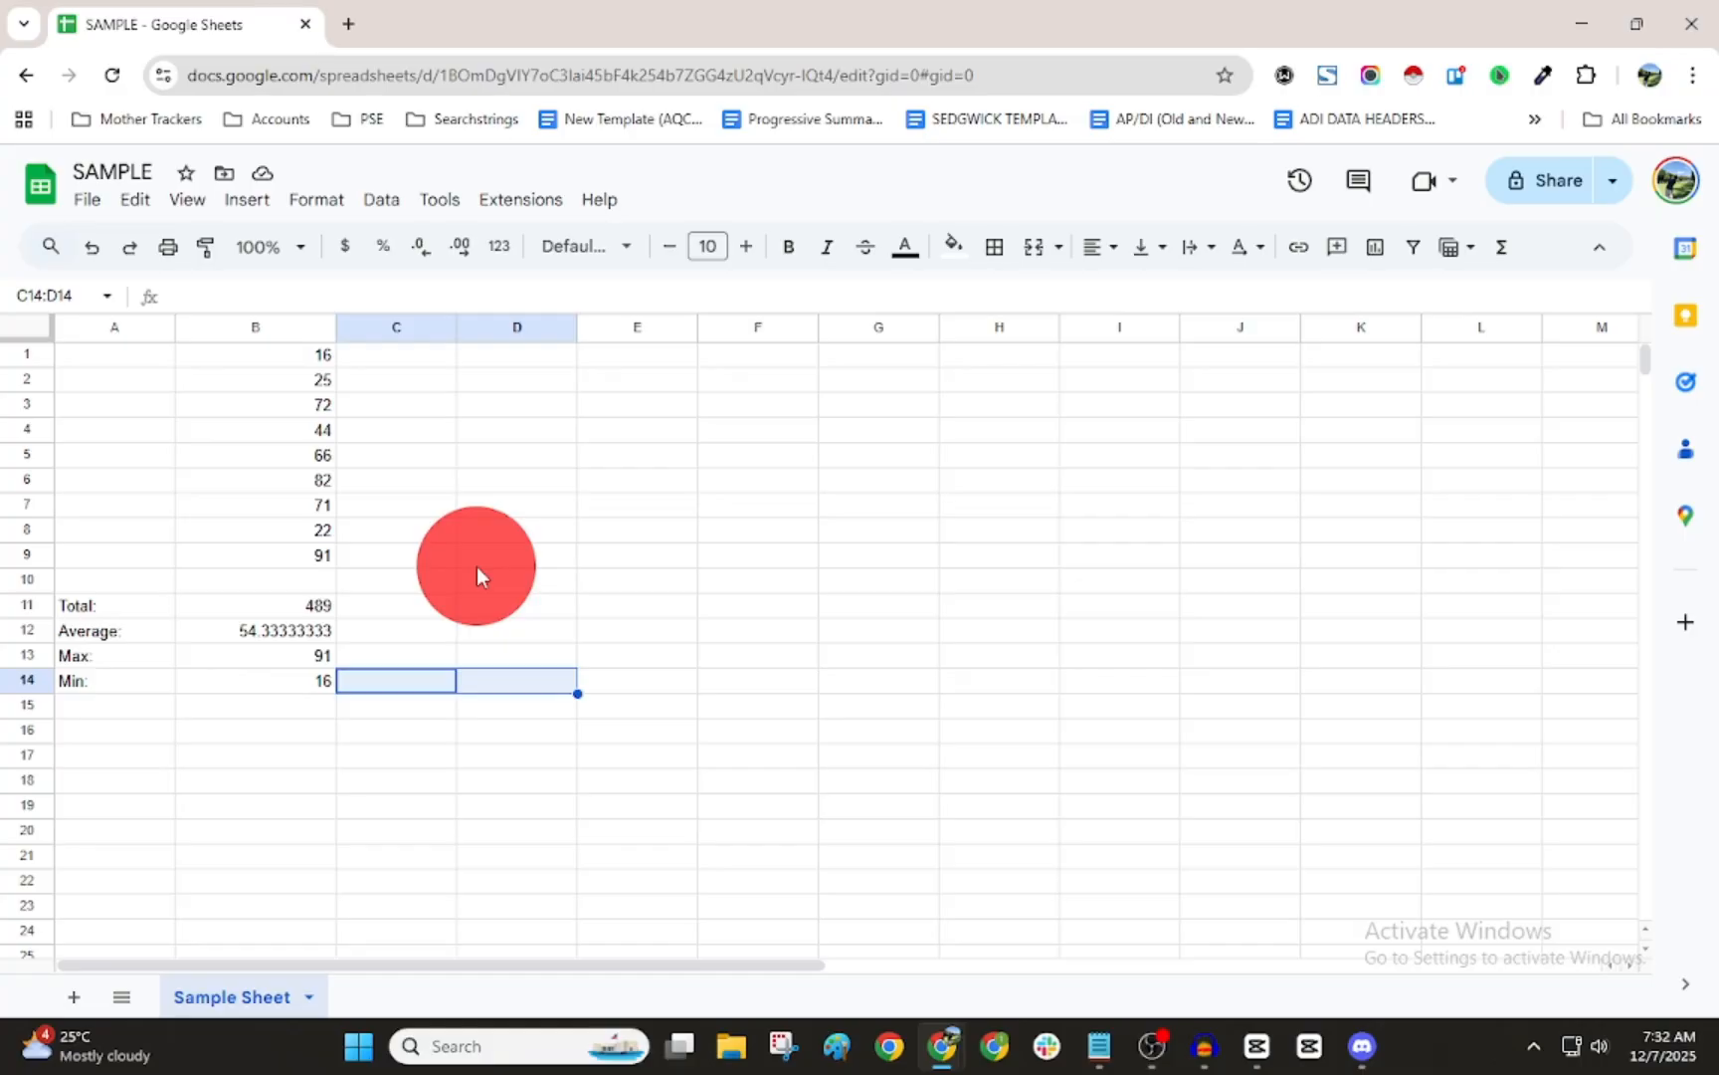
click(252, 687)
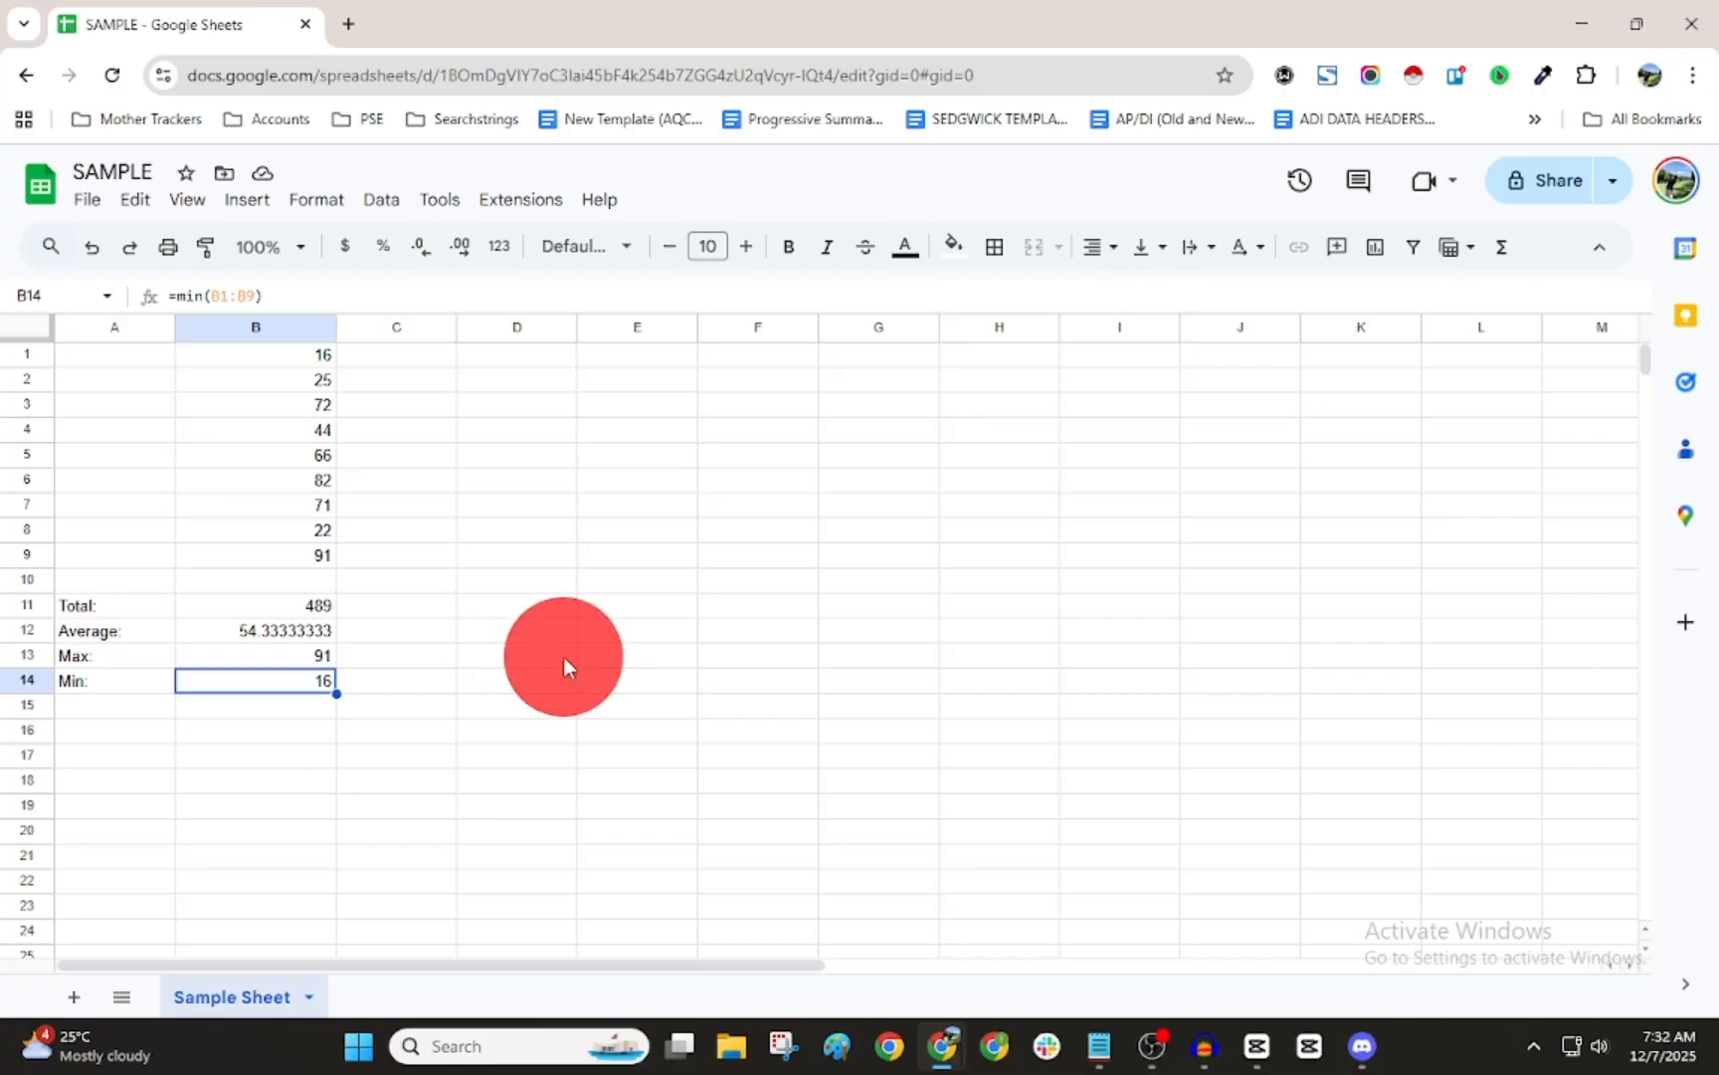
scroll(737, 729, down, 5)
scroll(746, 726, up, 3)
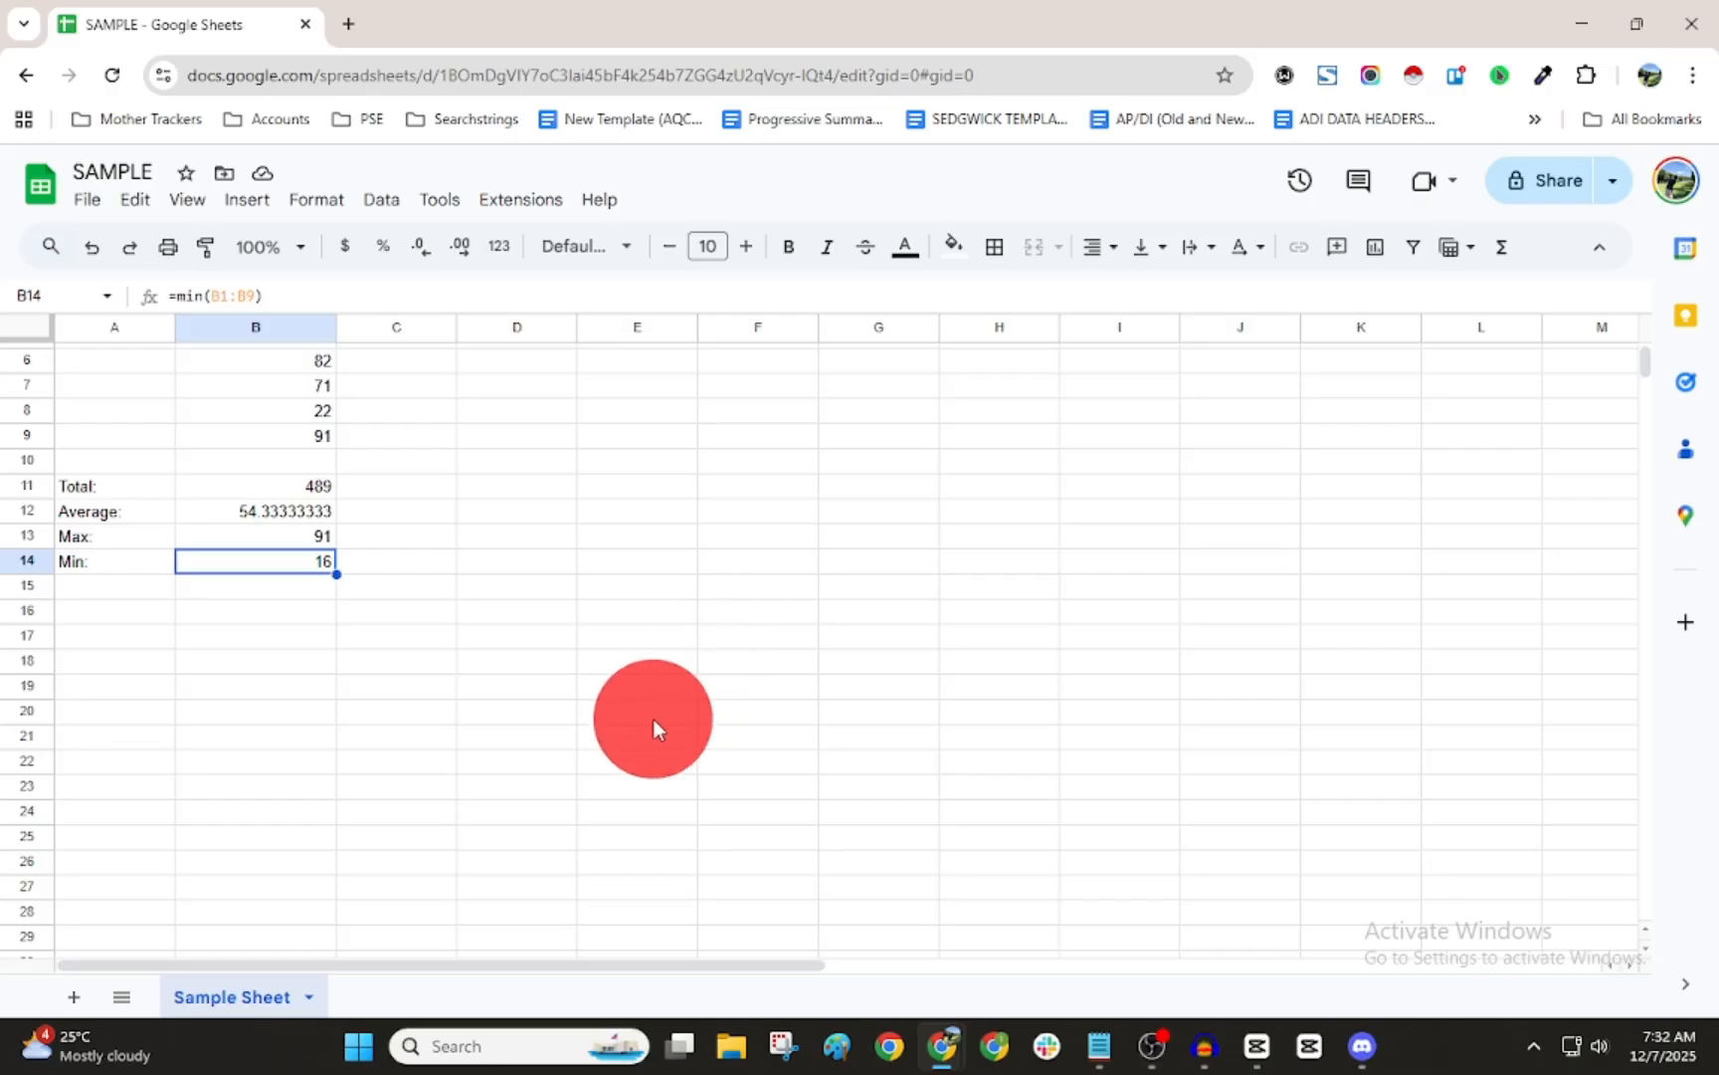
scroll(653, 720, up, 2)
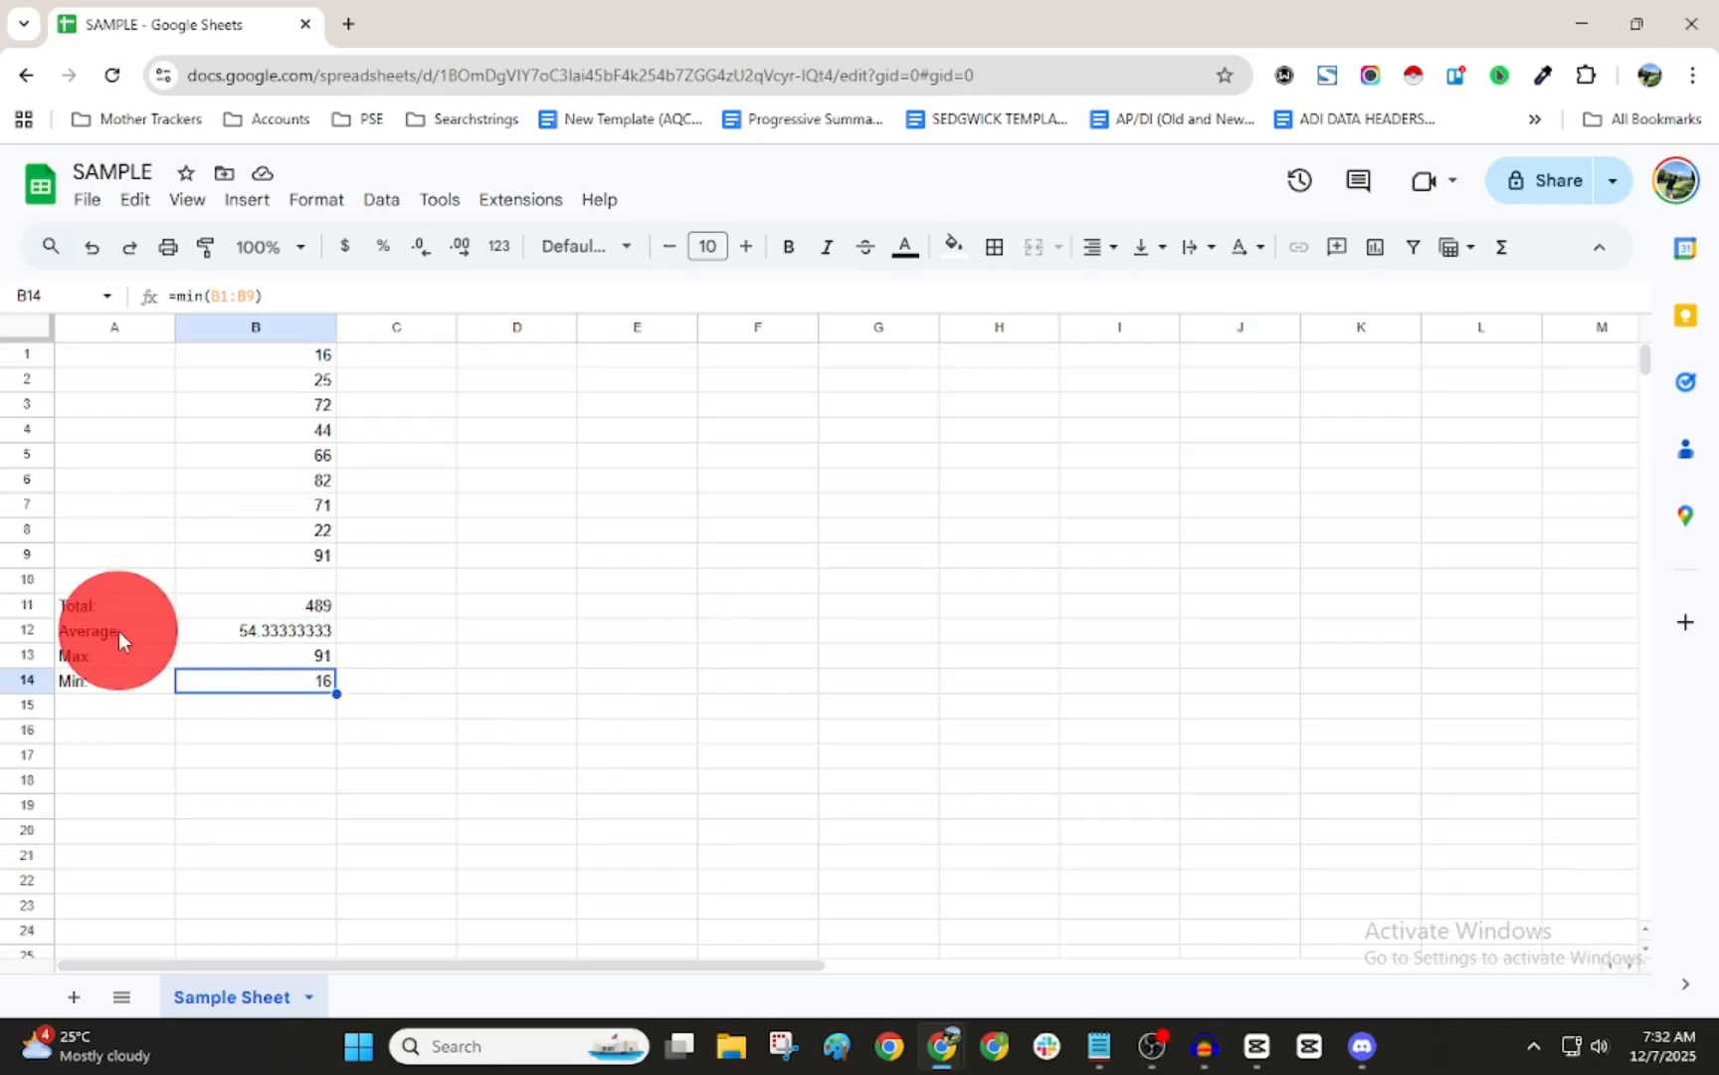
drag(117, 632, 116, 678)
click(112, 603)
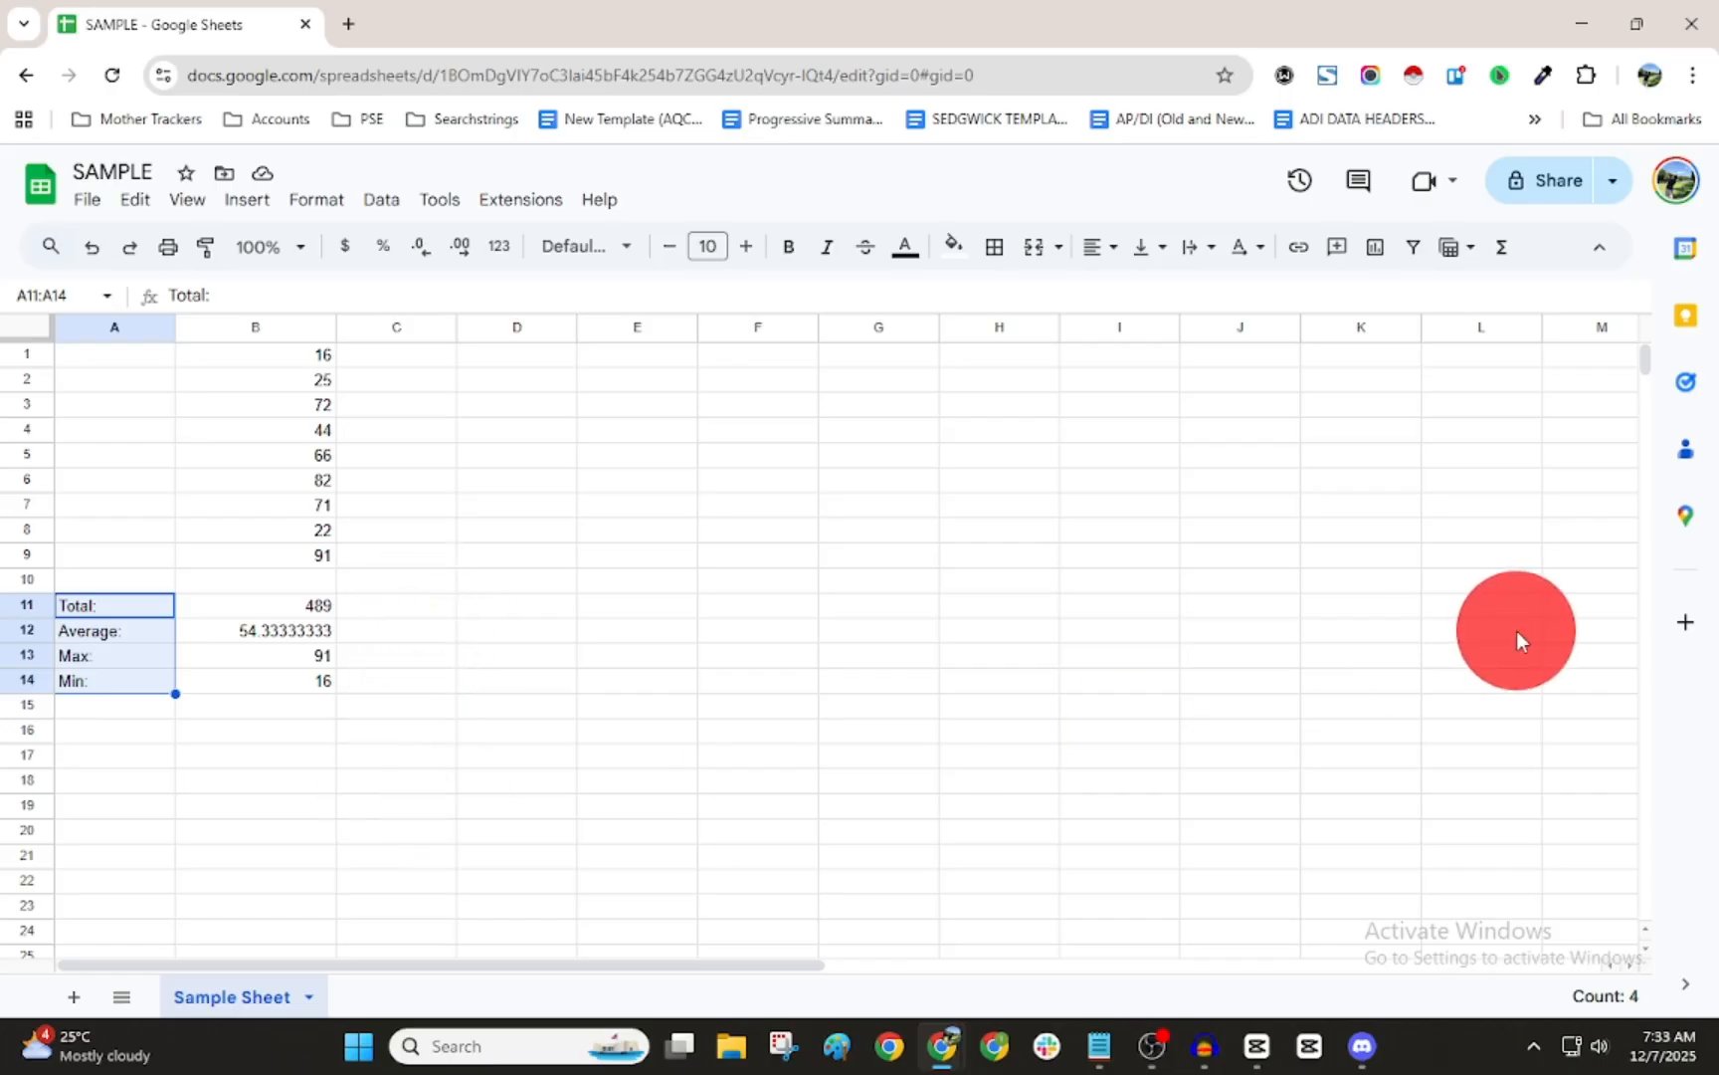
drag(999, 478, 1306, 770)
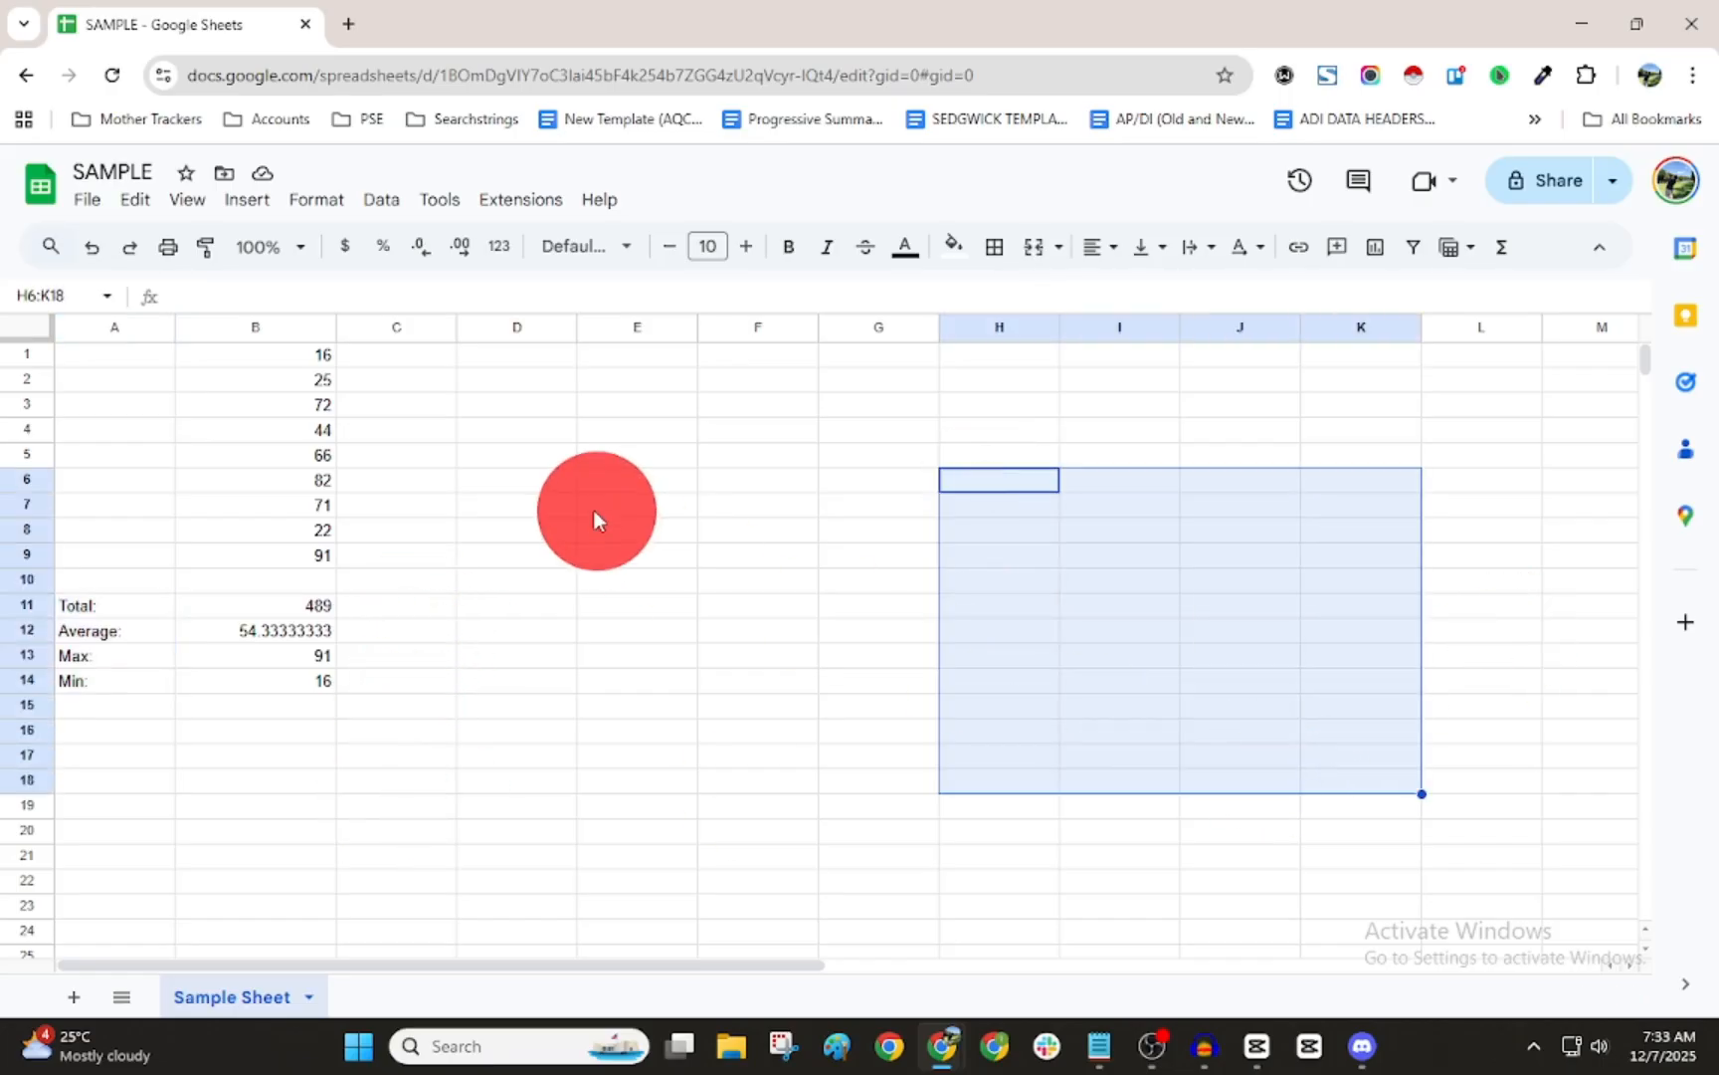
drag(595, 511, 910, 817)
drag(1256, 658, 1396, 828)
drag(868, 652, 989, 805)
drag(1104, 458, 1259, 667)
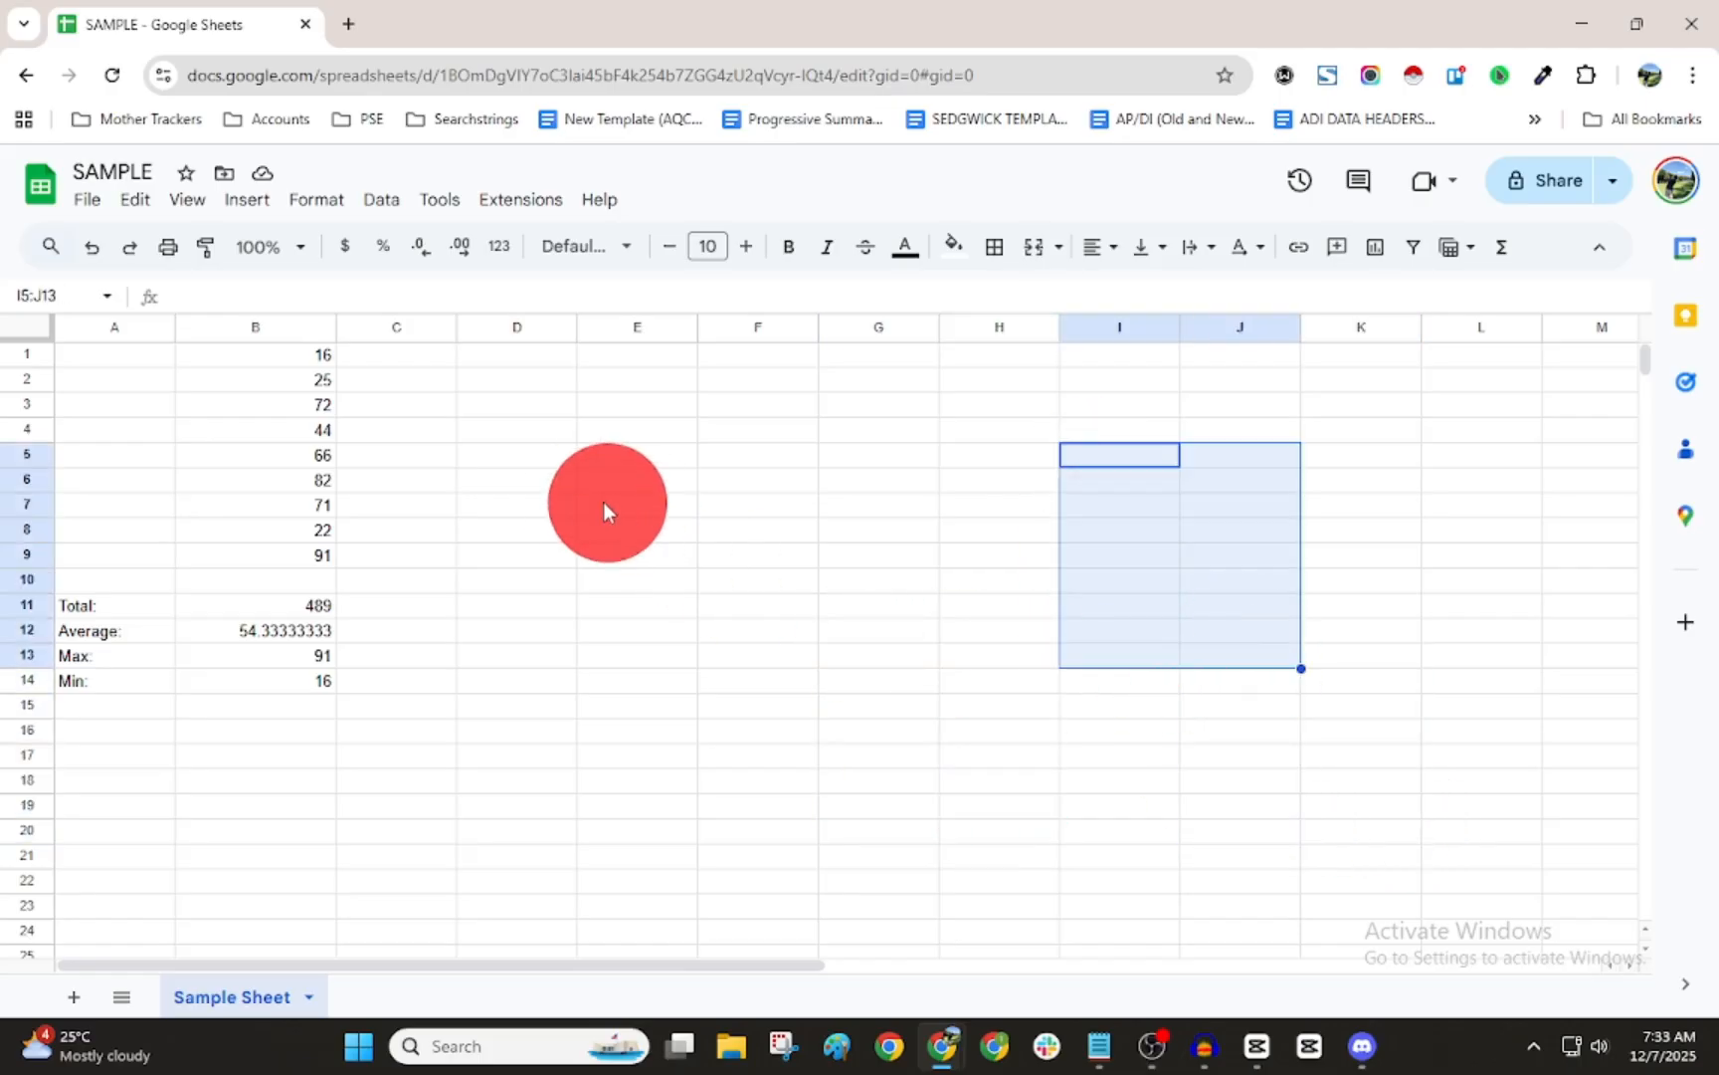
drag(515, 480, 591, 659)
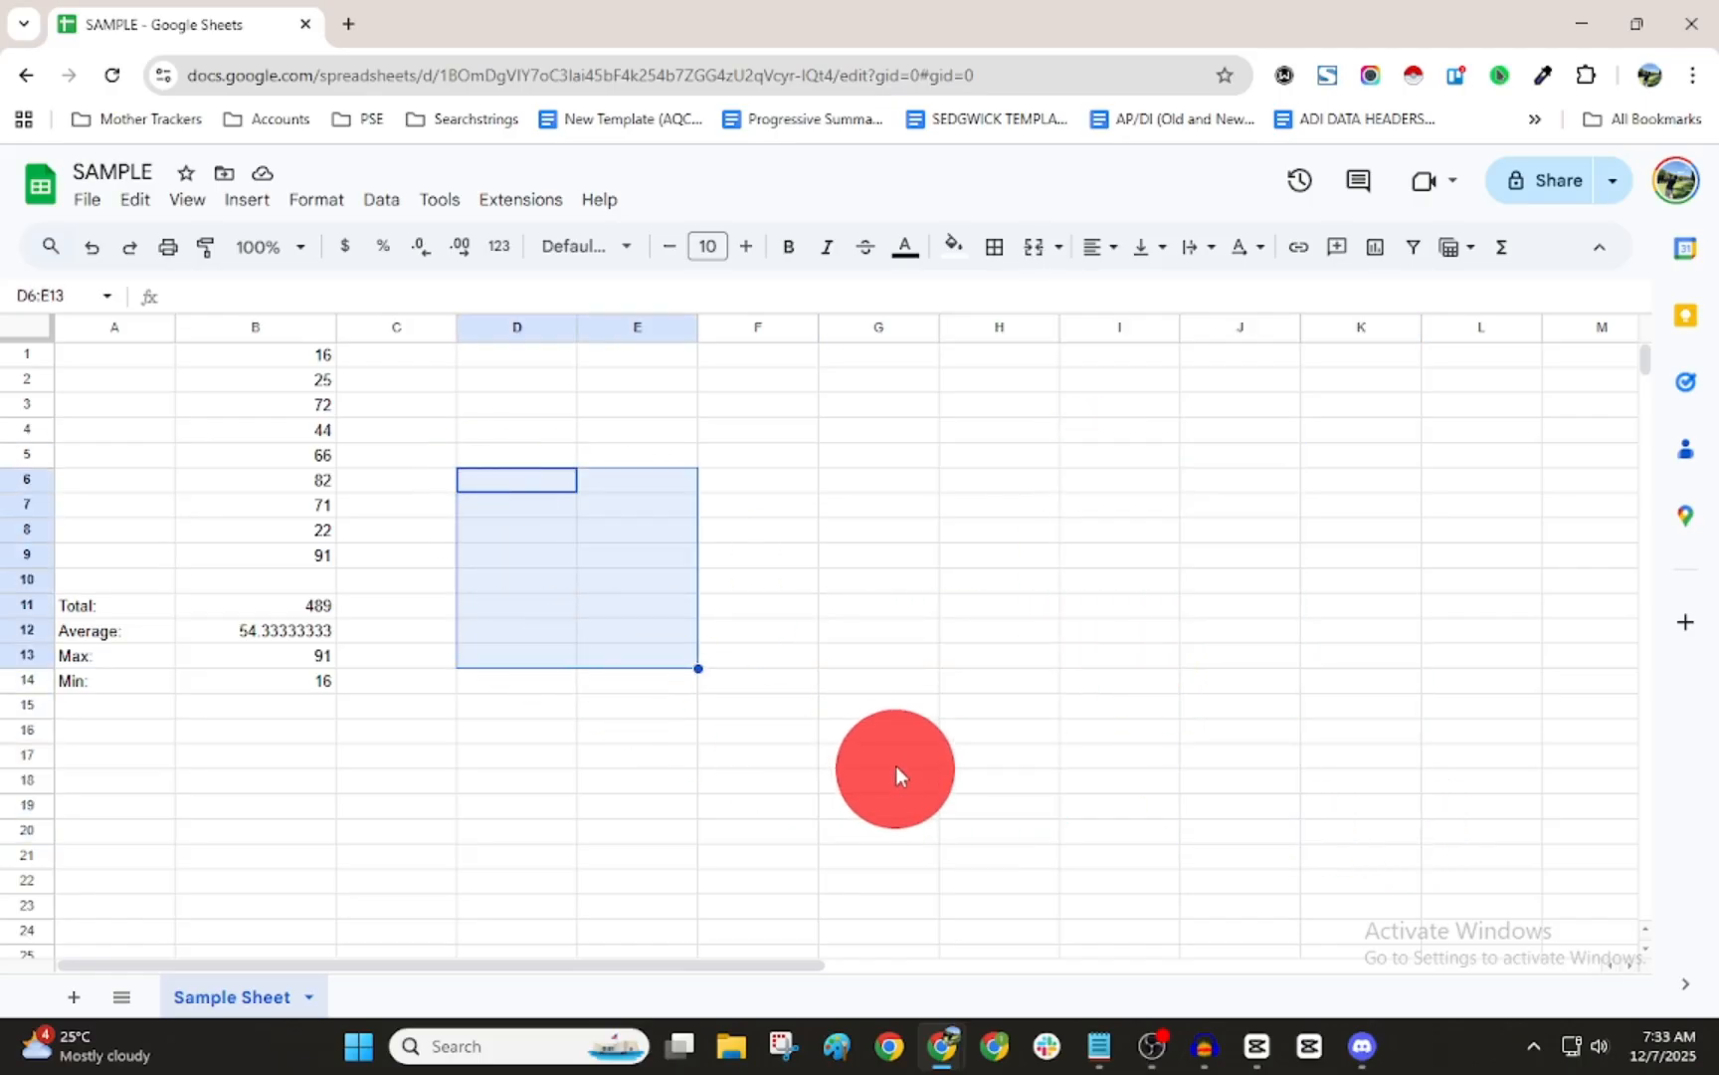